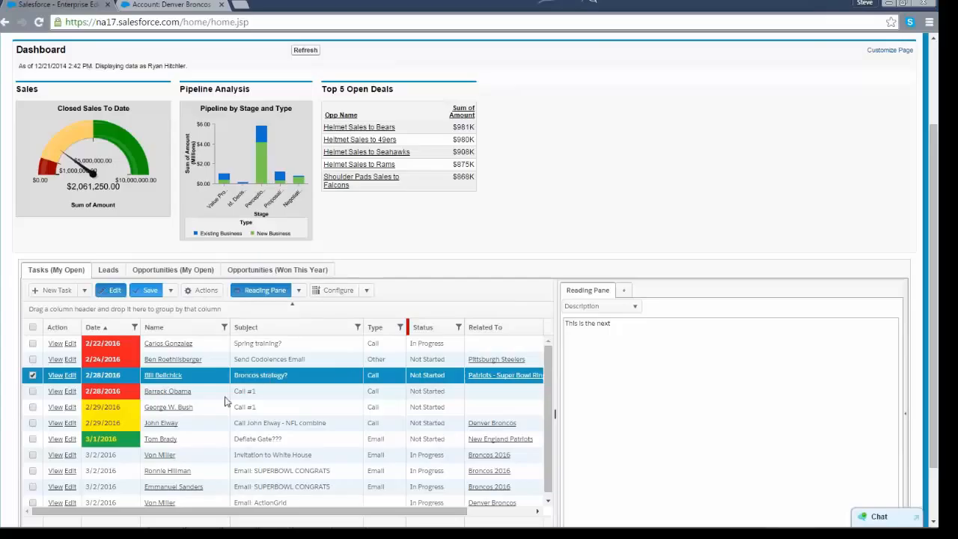
Step: Show the description of the NFL combine call task from the home page's open tasks list
left_click(292, 423)
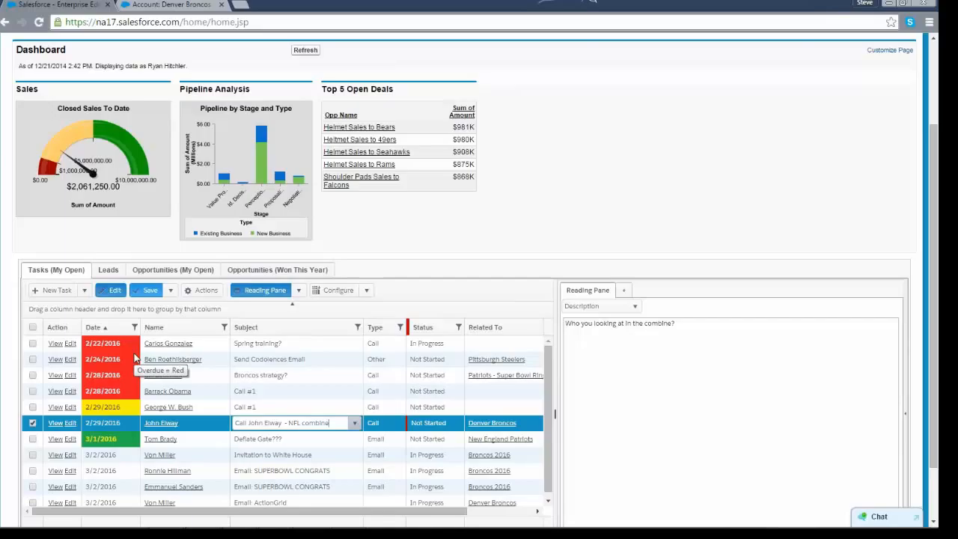
scroll(387, 216, "up", 3)
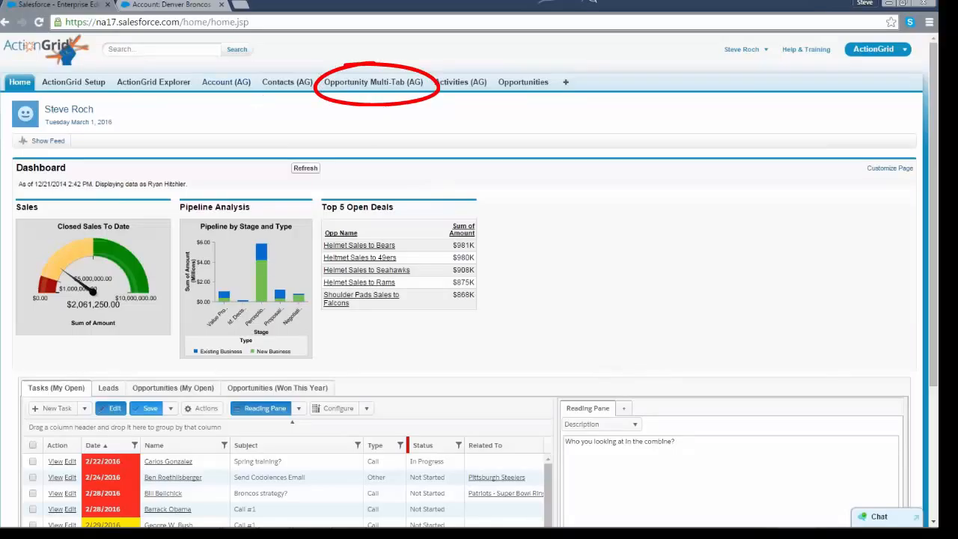
Step: Open the Account (AG) page and load the saved view Accounts - All
left_click(228, 83)
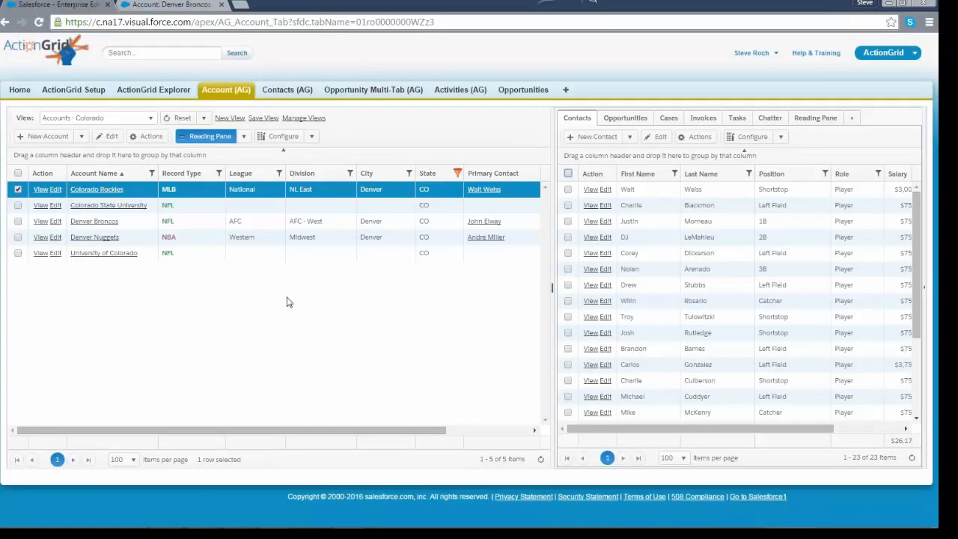
left_click(151, 120)
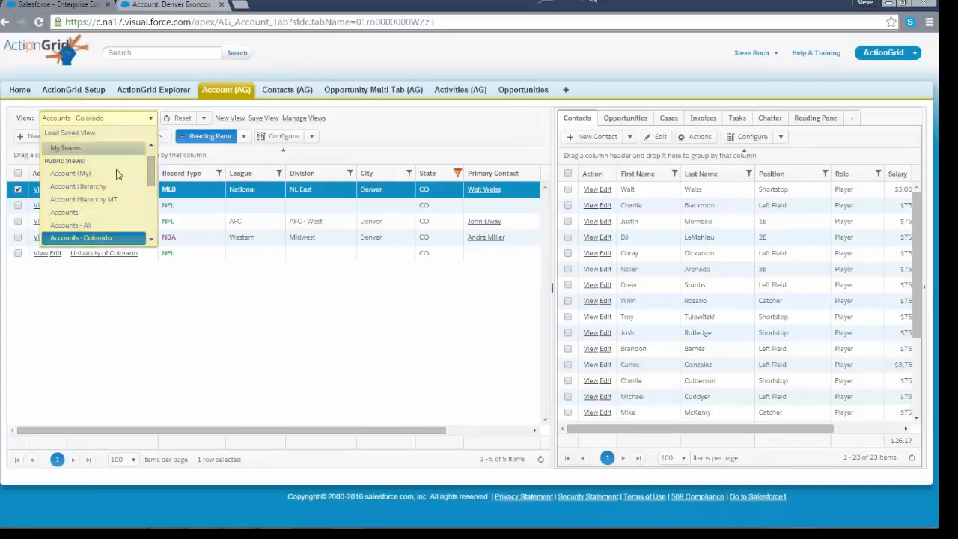
left_click(86, 228)
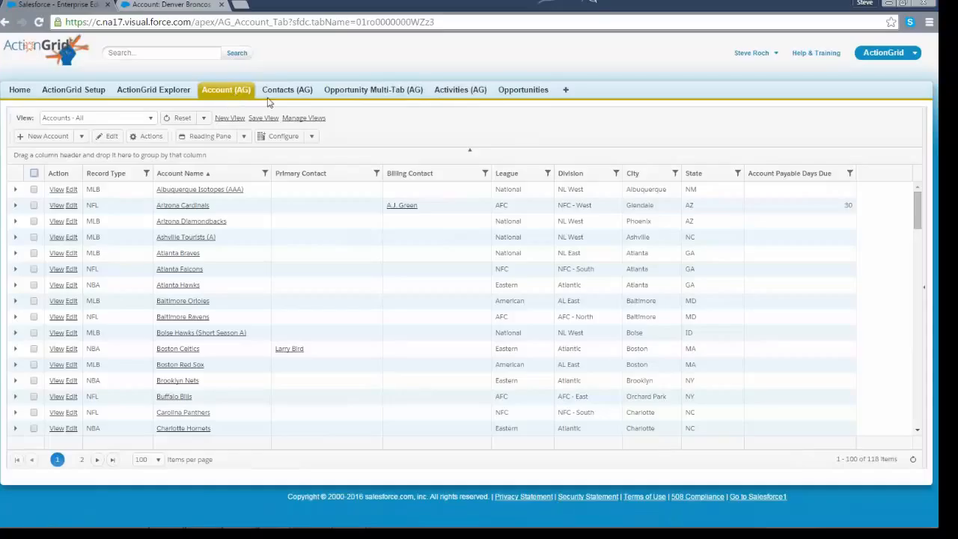
Step: Open the Opportunity Multi-Tab (AG) page and look over its Open Opps and This Month lists
left_click(382, 92)
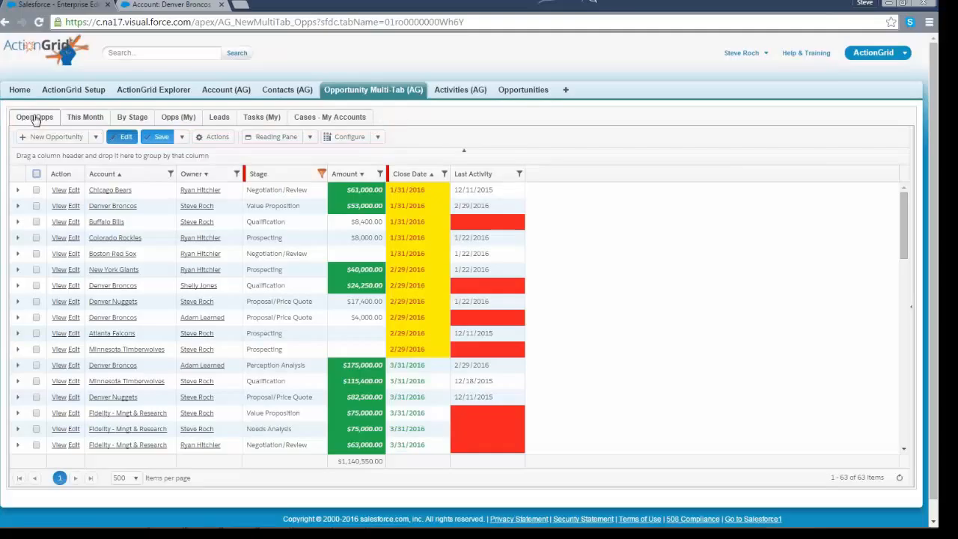
left_click(96, 120)
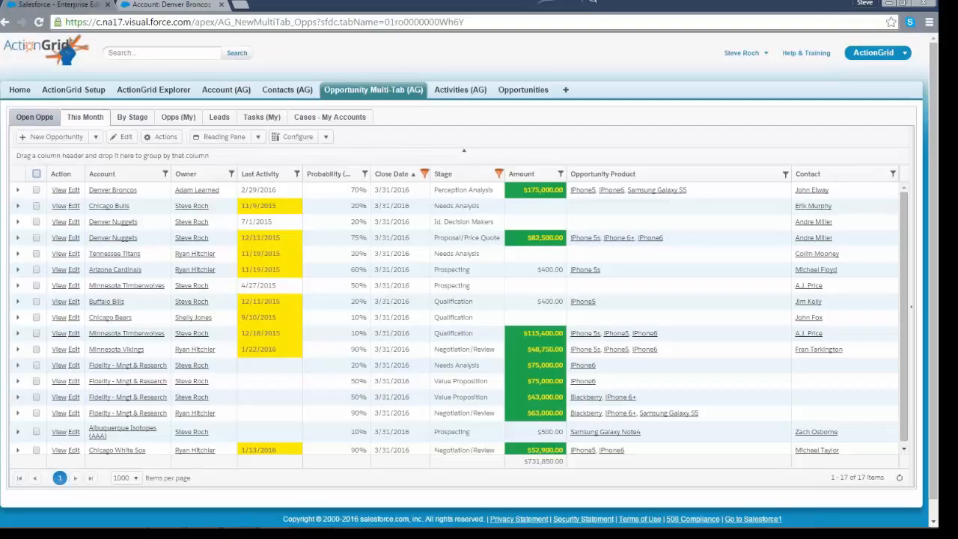
left_click(36, 118)
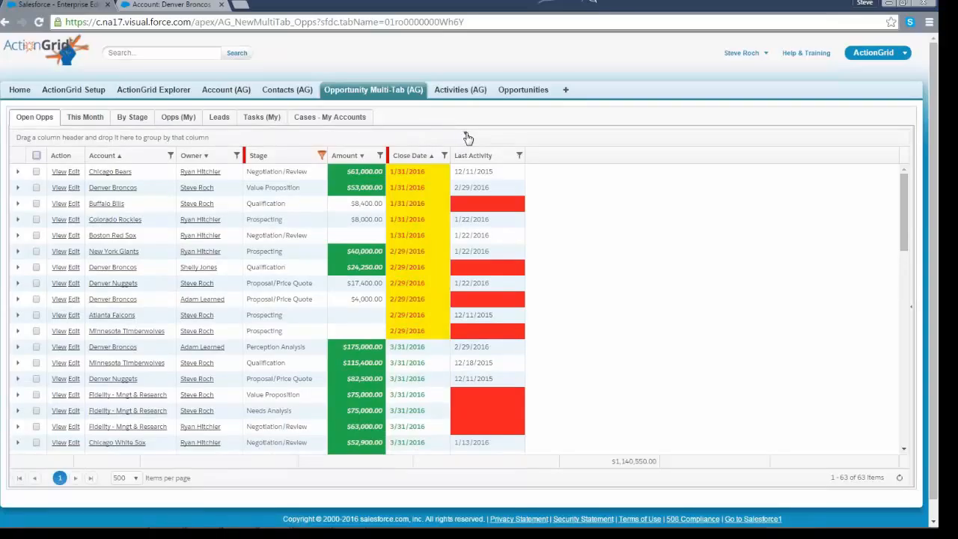
Step: Expand the Open Opps grid's toolbar and enable its Views option in the grid configuration
left_click(466, 136)
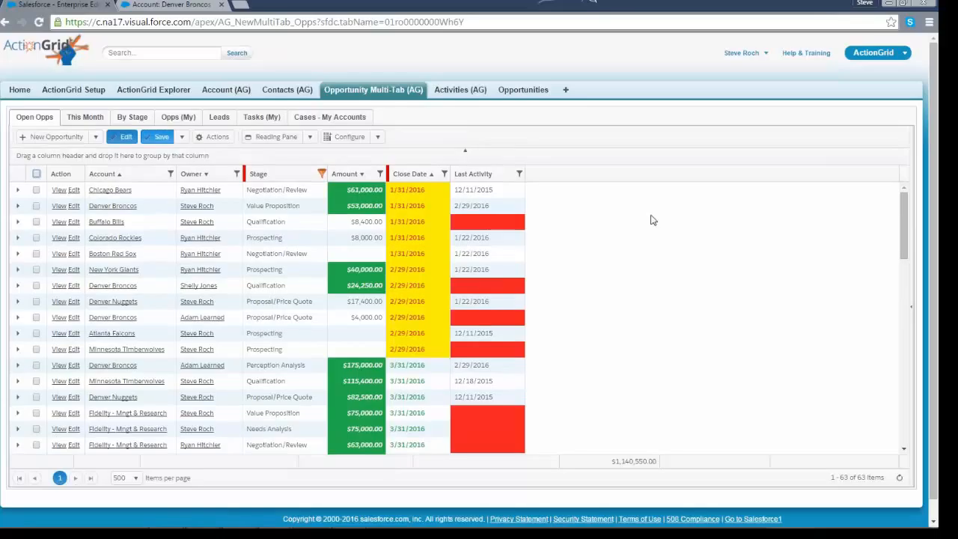
left_click(349, 137)
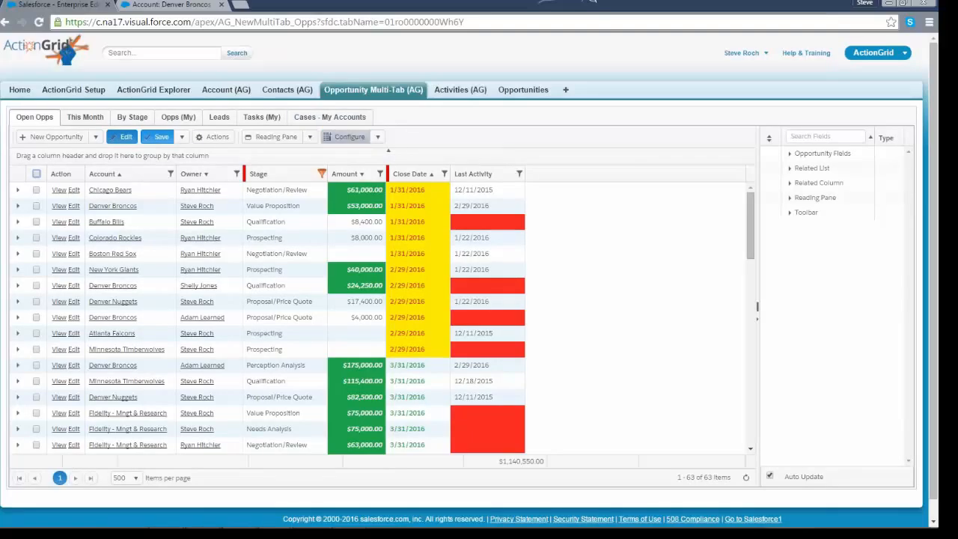
left_click(790, 212)
left_click(770, 229)
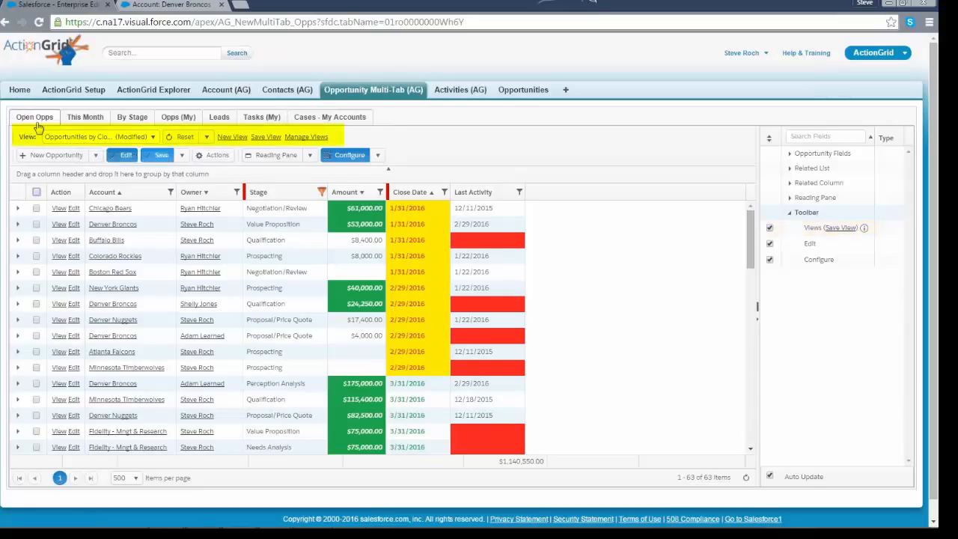
Step: Enable the Views toolbar option for the This Month opportunities grid
left_click(84, 118)
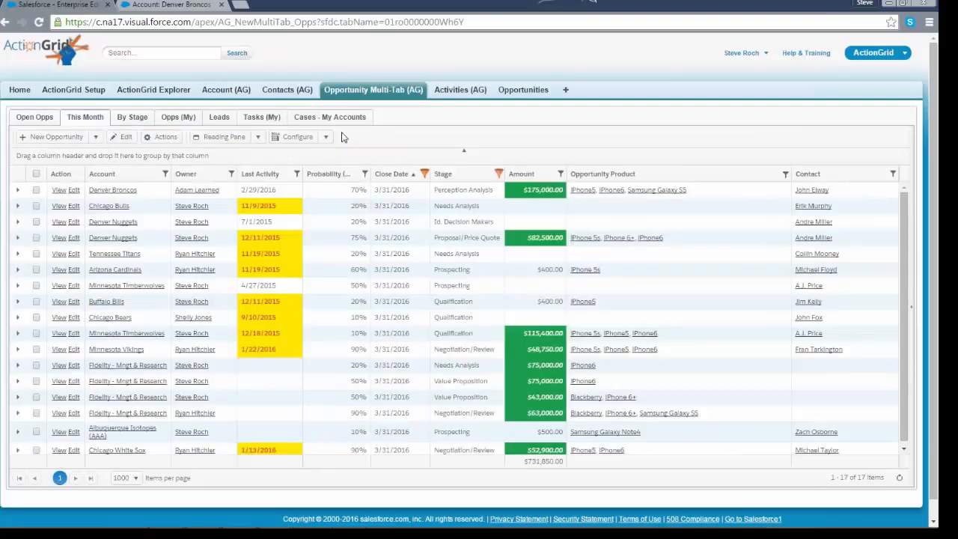
left_click(294, 137)
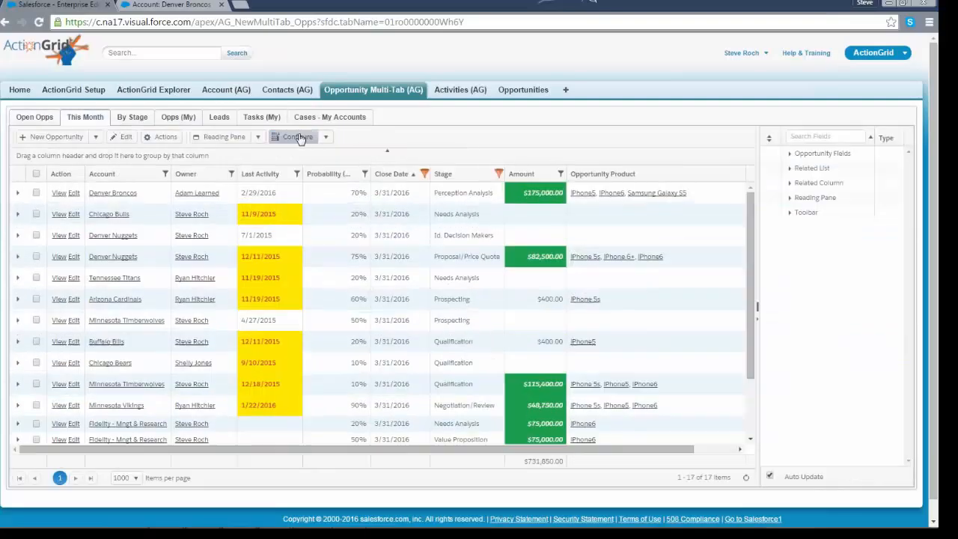
left_click(789, 212)
left_click(770, 228)
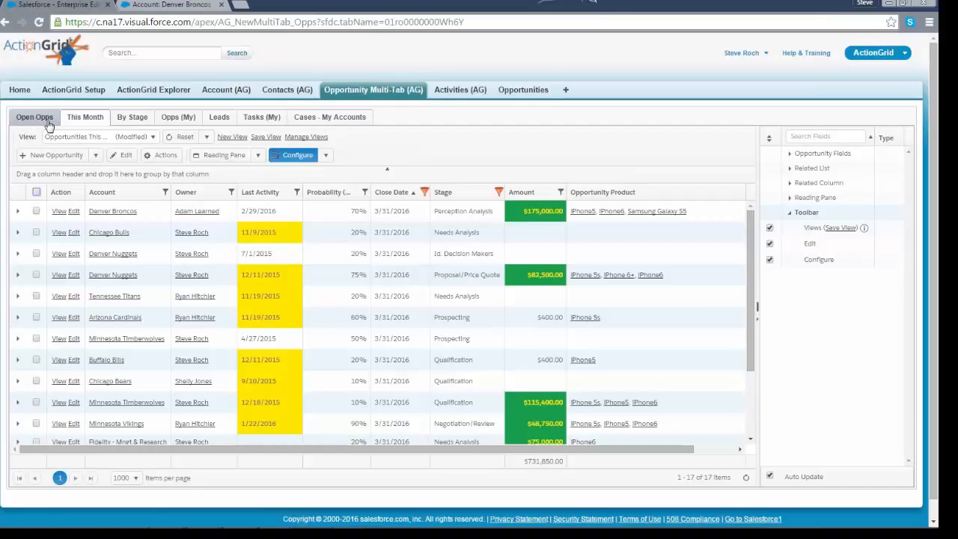
Step: Look over the Leads and Tasks (My) lists, and the open tasks on the home page
left_click(221, 120)
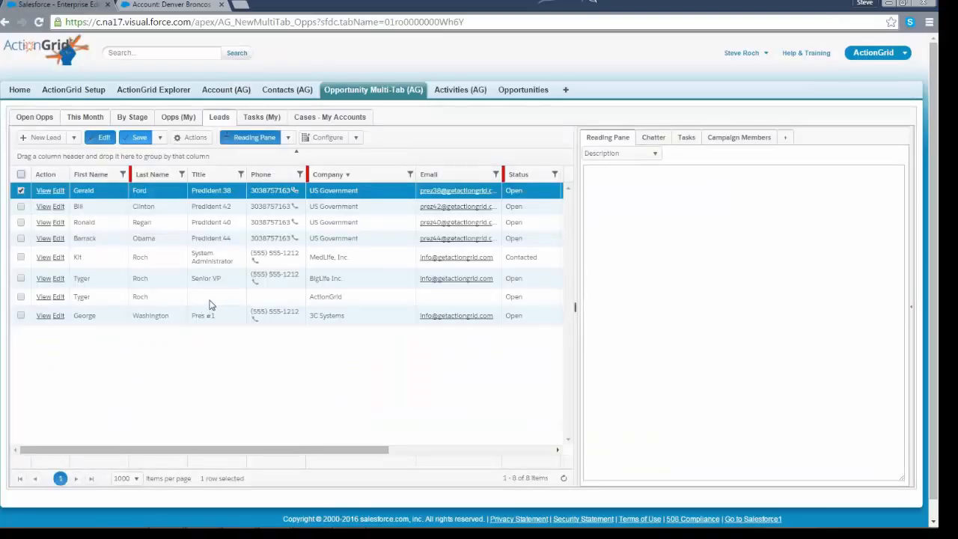
left_click(259, 120)
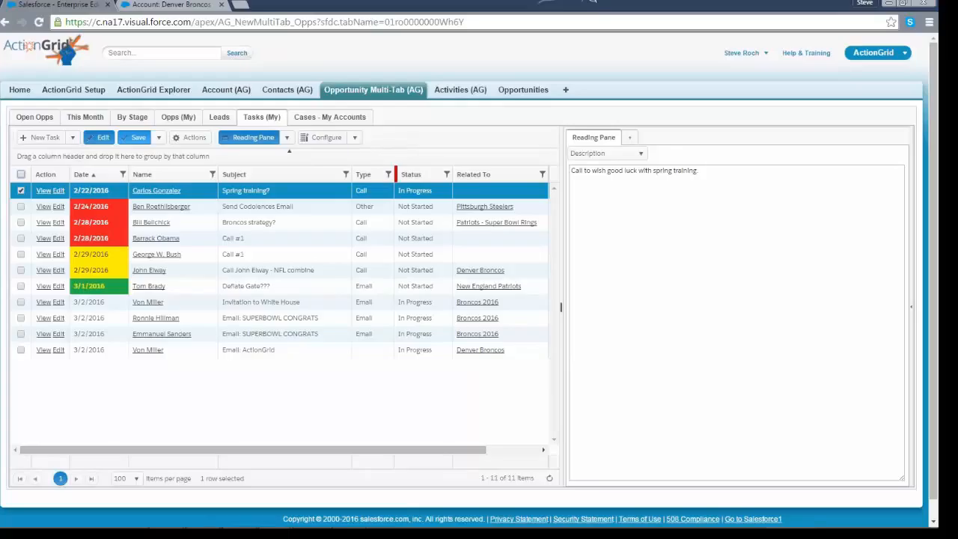
left_click(20, 90)
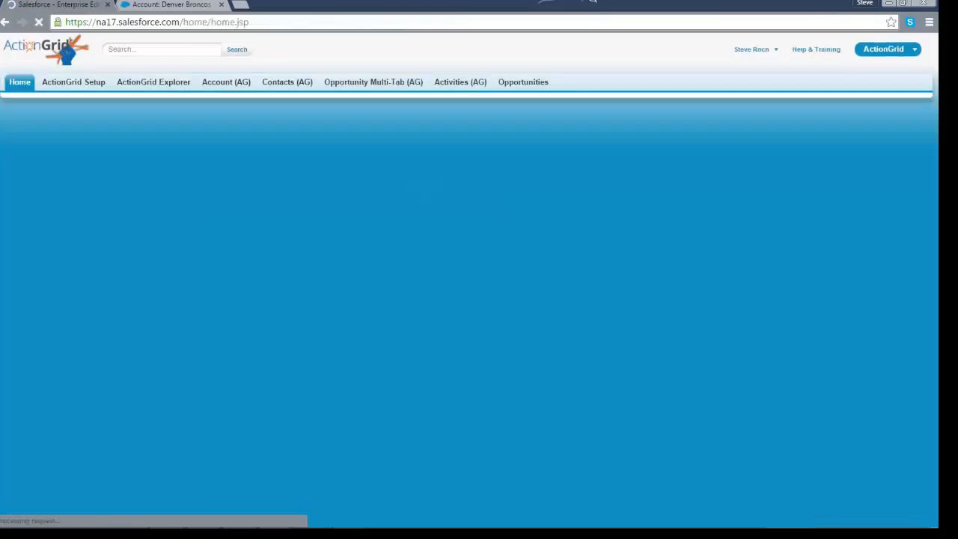
scroll(367, 359, "down", 3)
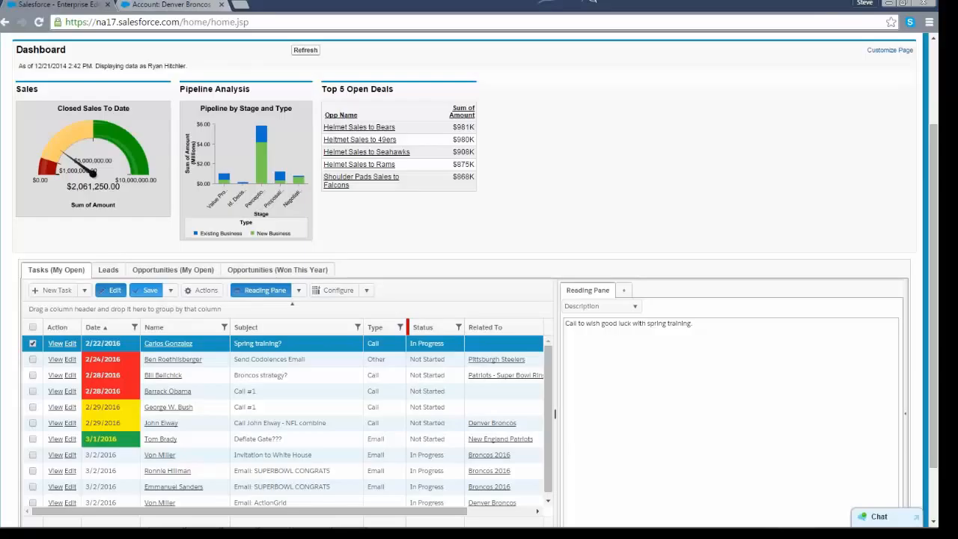
scroll(936, 55, "up", 2)
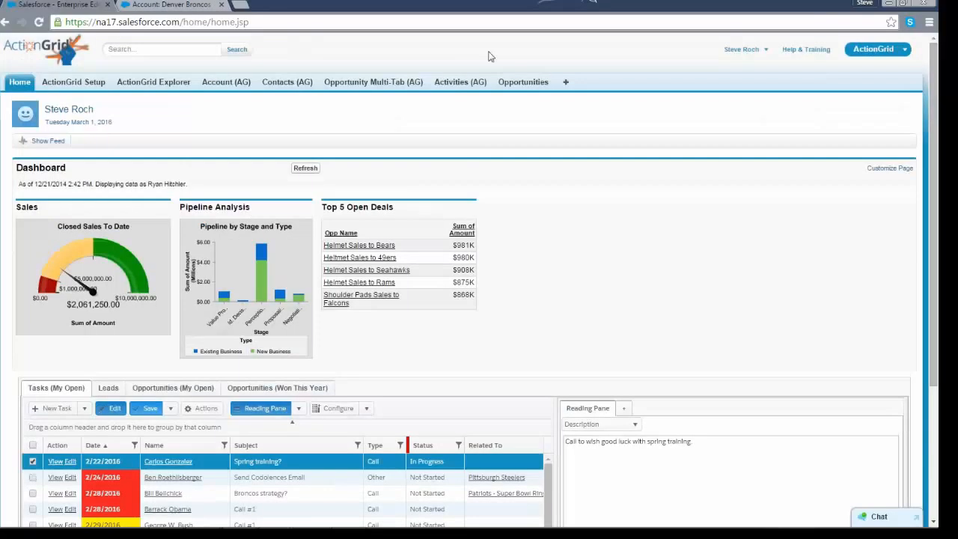
Step: Return to the Opportunity Multi-Tab (AG) page and check the note on the yellow close dates
left_click(395, 84)
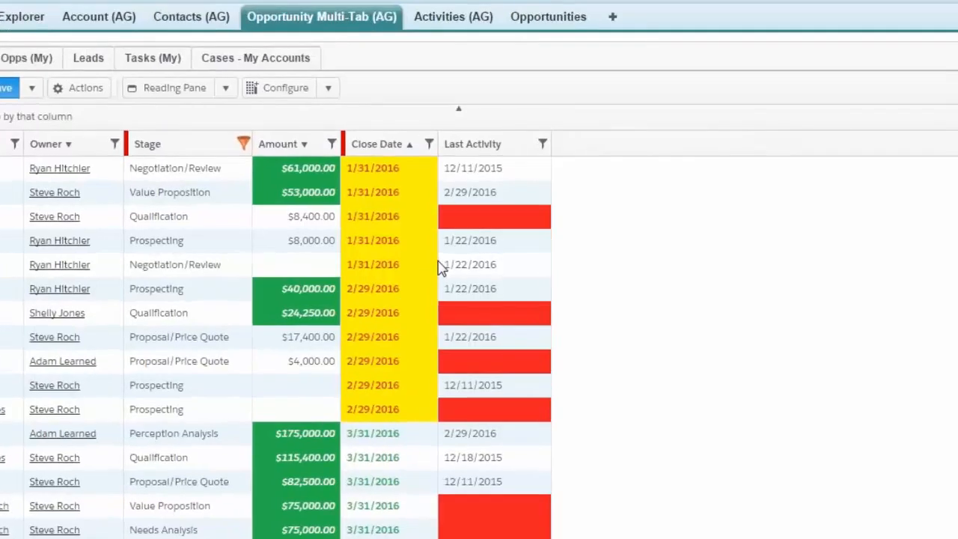
mouse_move(441, 268)
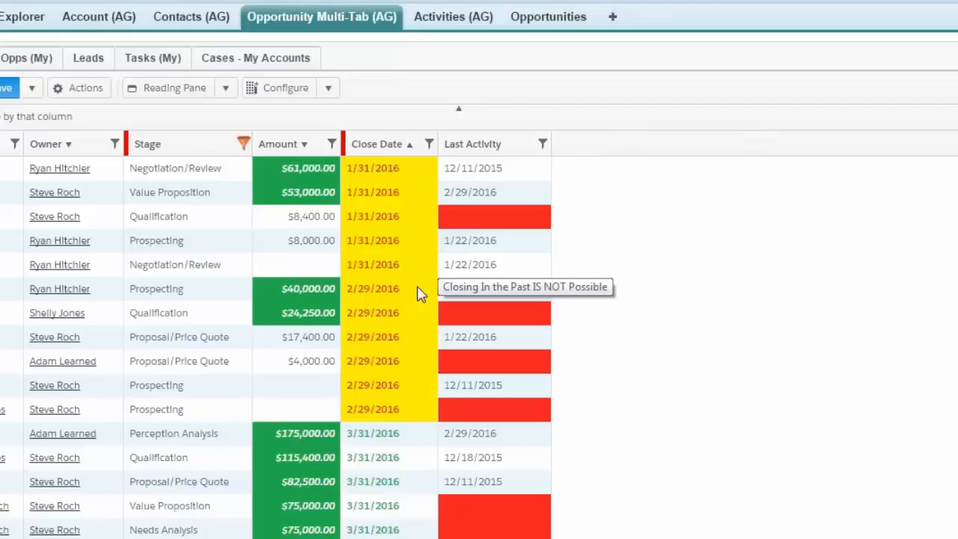
Step: Set the Close Date of the Chicago Bears opportunity in the Open Opps grid to 3/31/2016
double_click(414, 174)
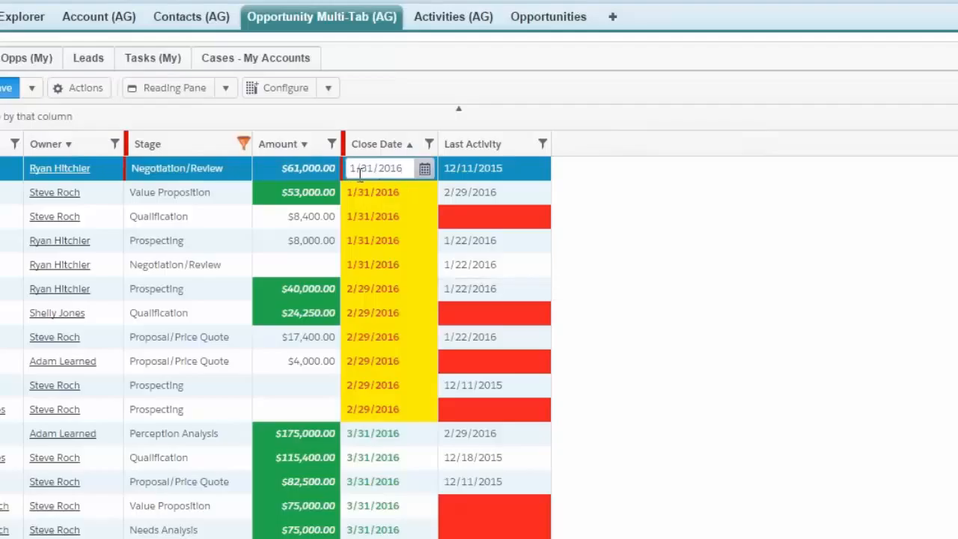
mouse_move(419, 238)
left_click(630, 478)
mouse_move(529, 515)
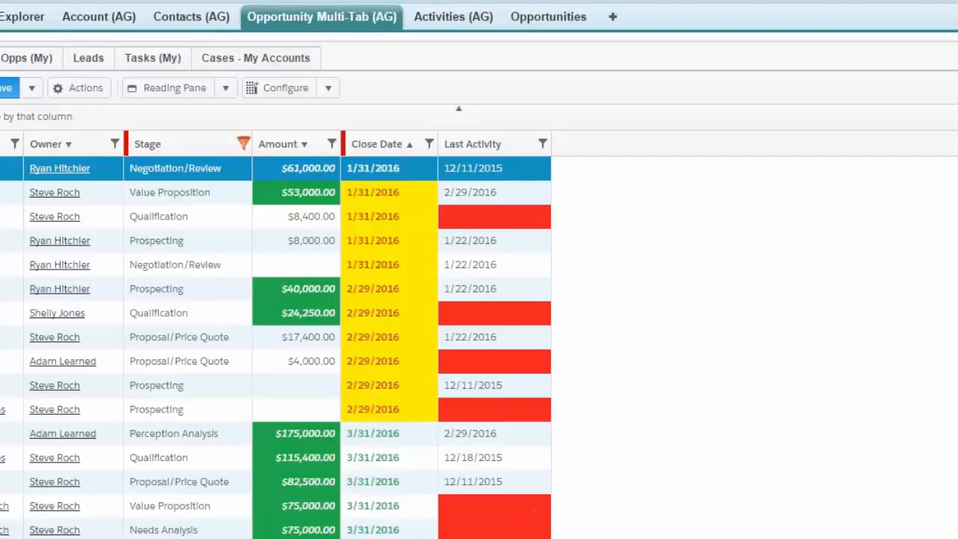
left_click(408, 172)
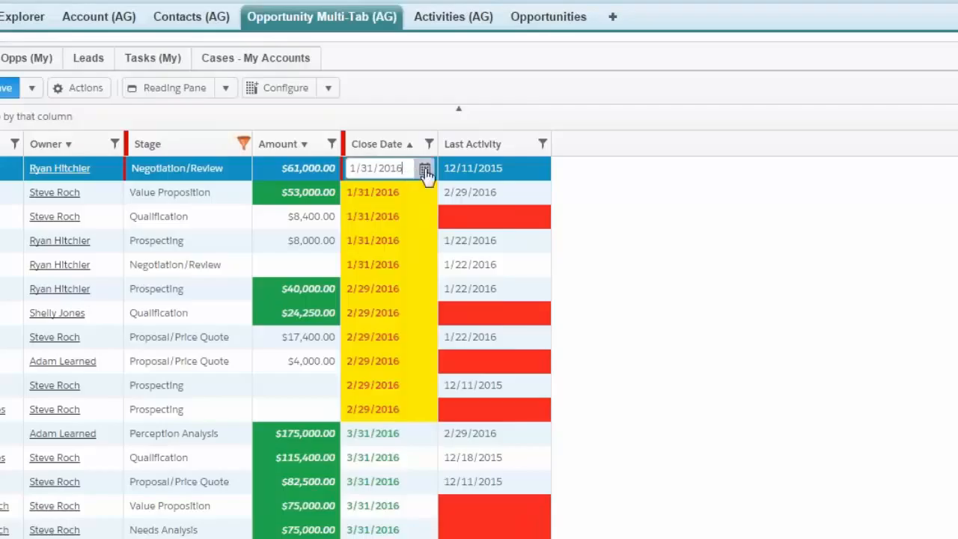
left_click(425, 170)
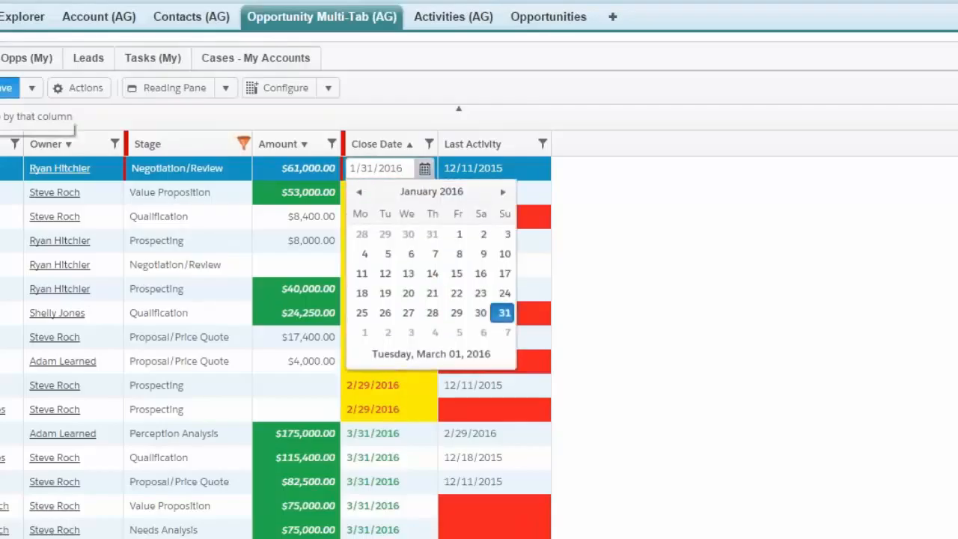
left_click(504, 194)
left_click(391, 334)
left_click(426, 168)
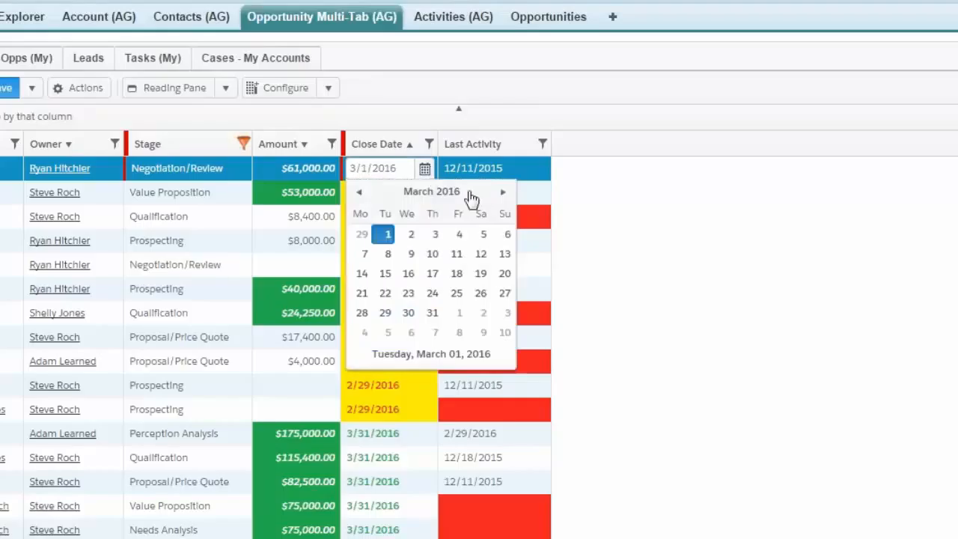
left_click(432, 314)
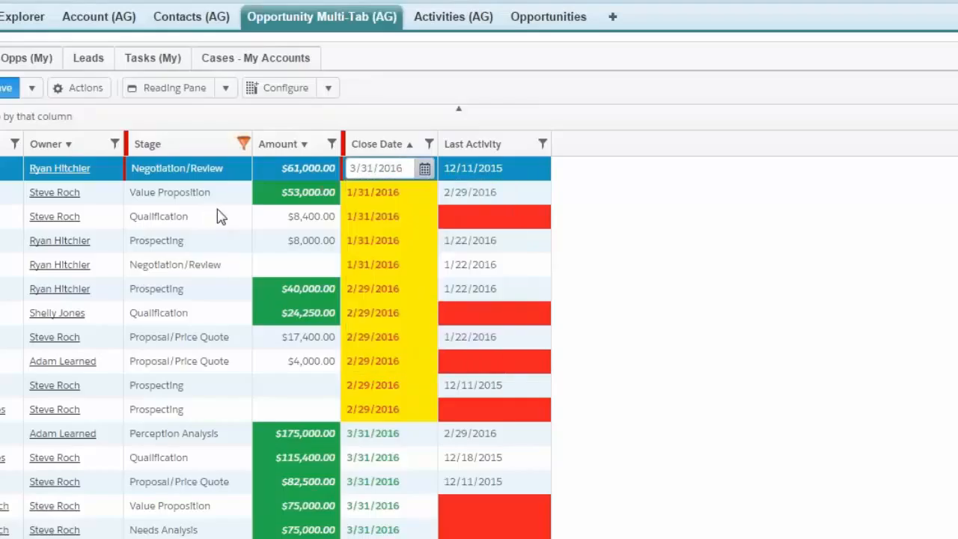
left_click(412, 193)
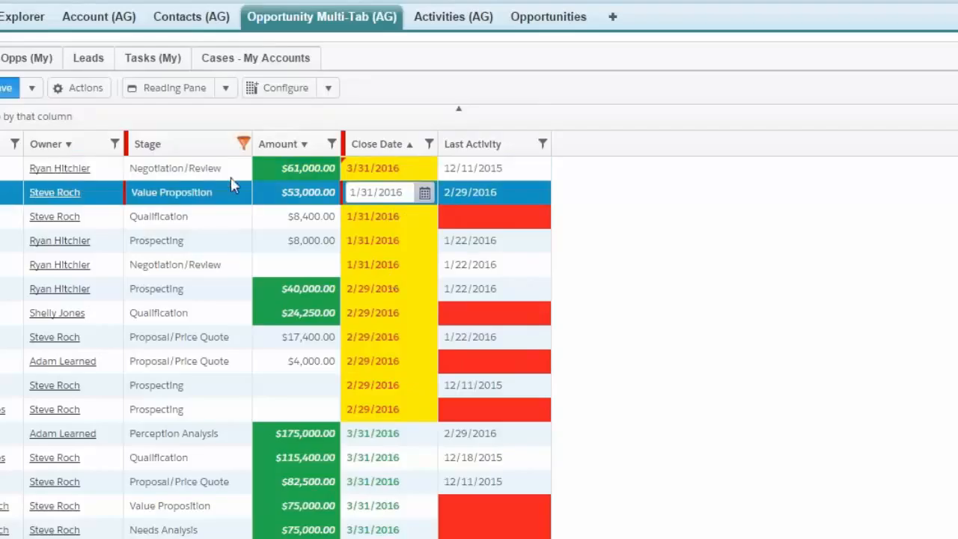
Step: Fill the first row's Close Date of 3/31/2016 down through the opportunities from Chicago Bears to the first Minnesota Timberwolves row
left_click_drag(225, 167, 300, 427)
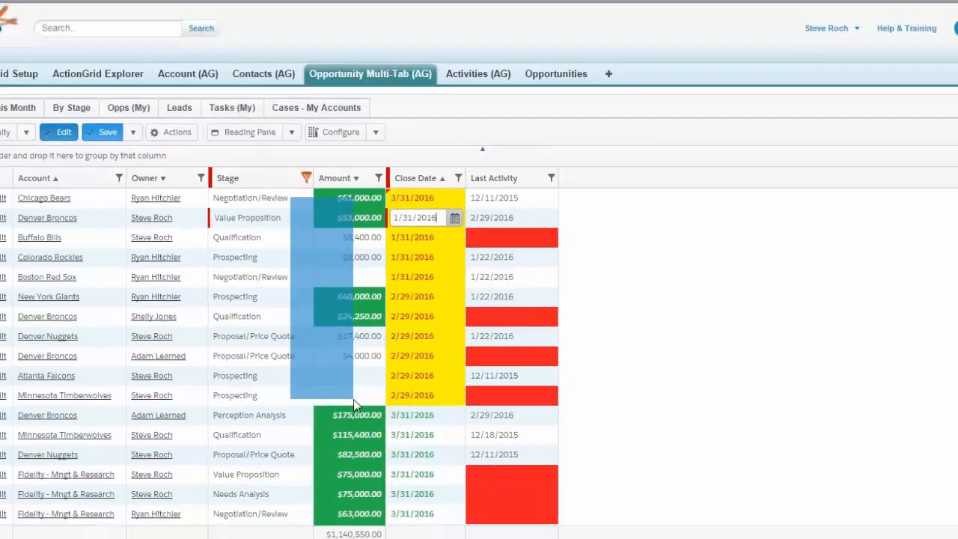
left_click_drag(353, 400, 353, 399)
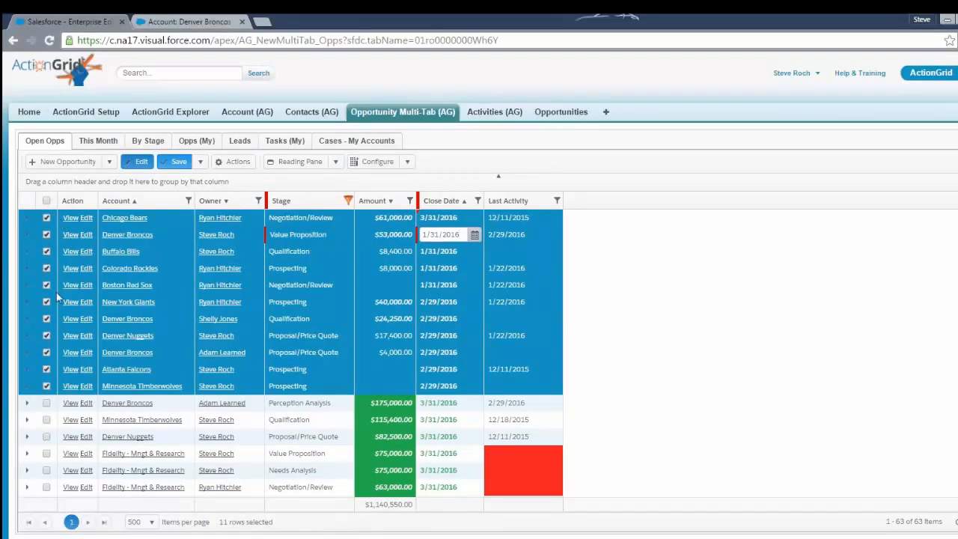
left_click_drag(326, 217, 363, 390)
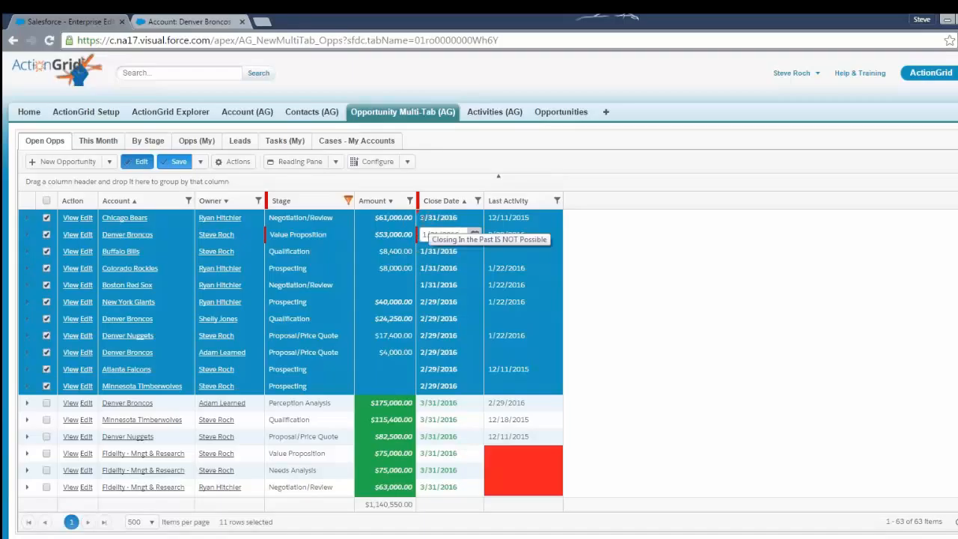
left_click(238, 162)
mouse_move(270, 184)
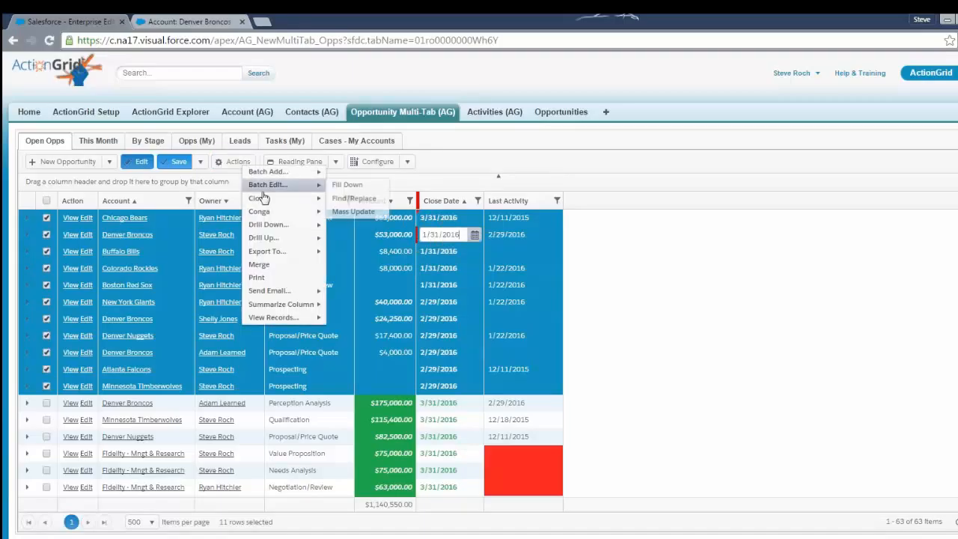
left_click(352, 185)
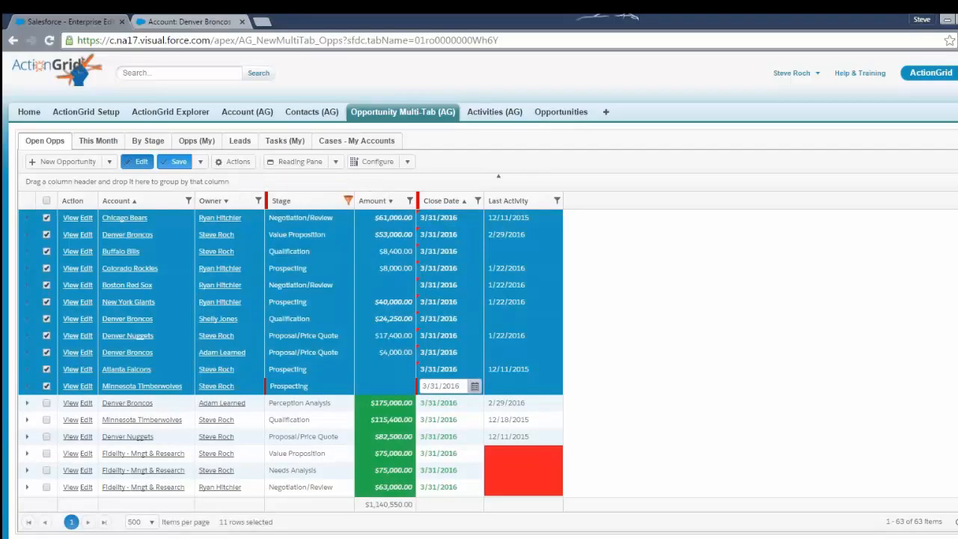
Step: Revert the unsaved Close Date changes in the Open Opps grid
mouse_move(474, 227)
left_click(201, 166)
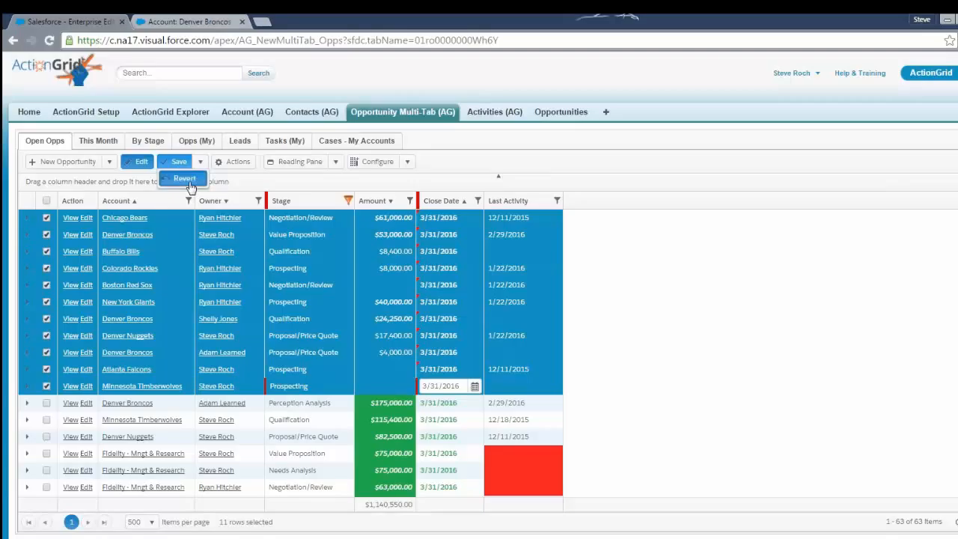
left_click(185, 179)
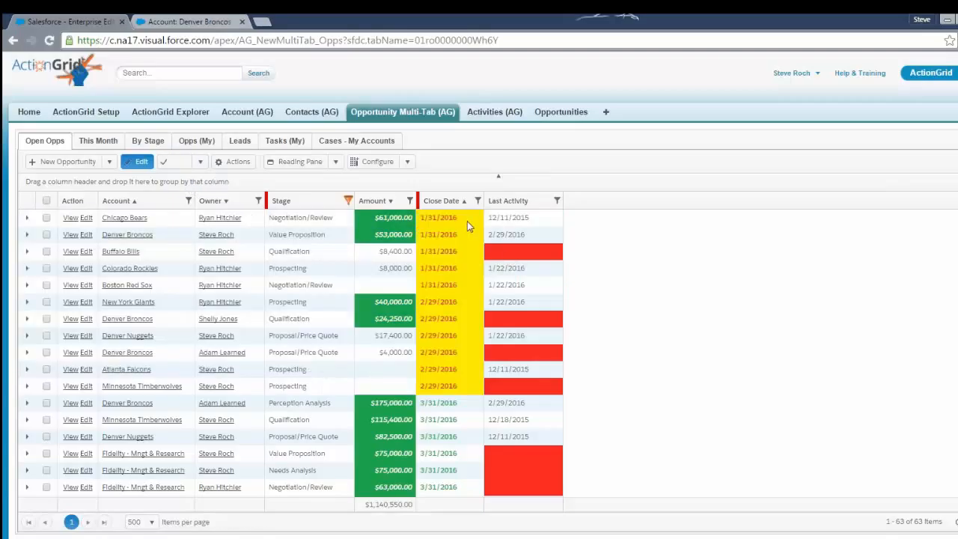
Step: Set the Close Date of the Chicago Bears opportunity in the Open Opps grid to 3/31/2016
left_click(465, 220)
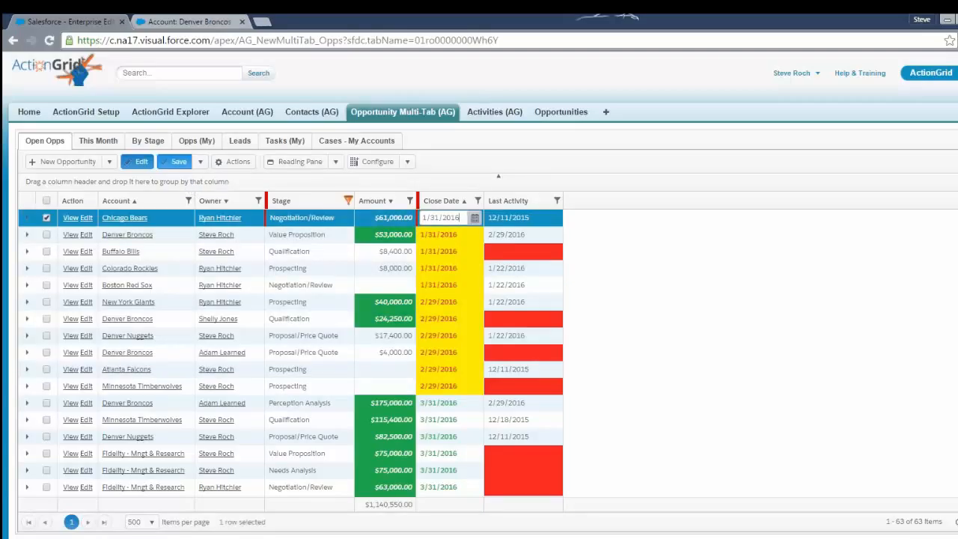
left_click(475, 218)
left_click(529, 236)
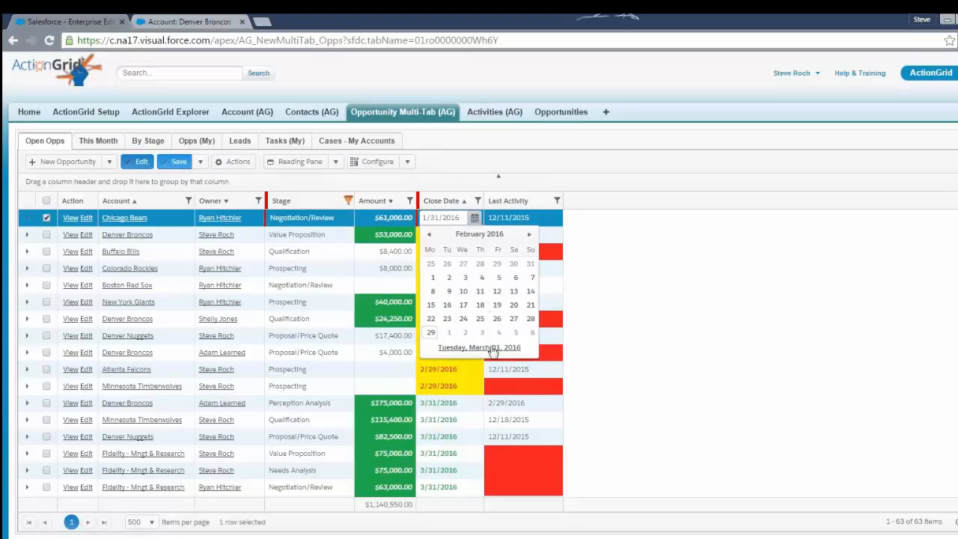
left_click(529, 234)
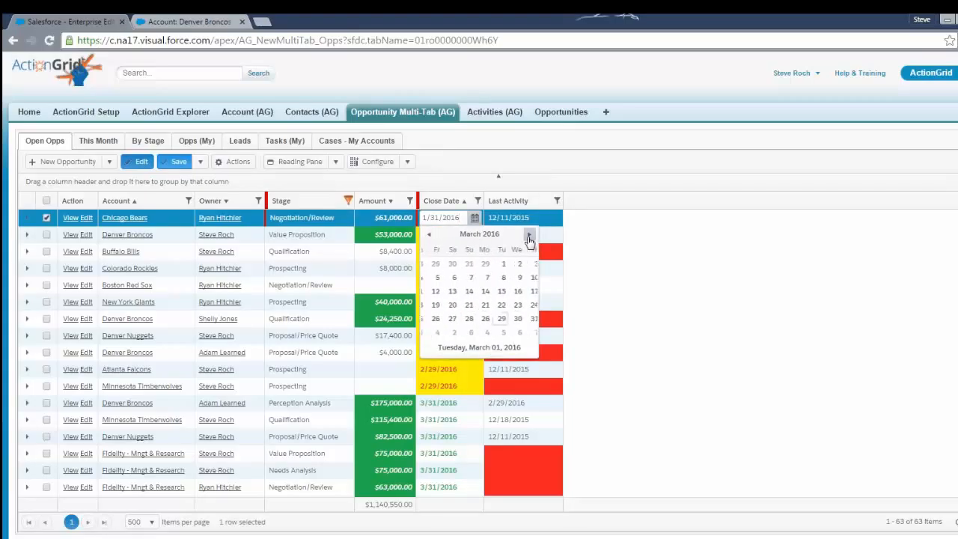
left_click(480, 318)
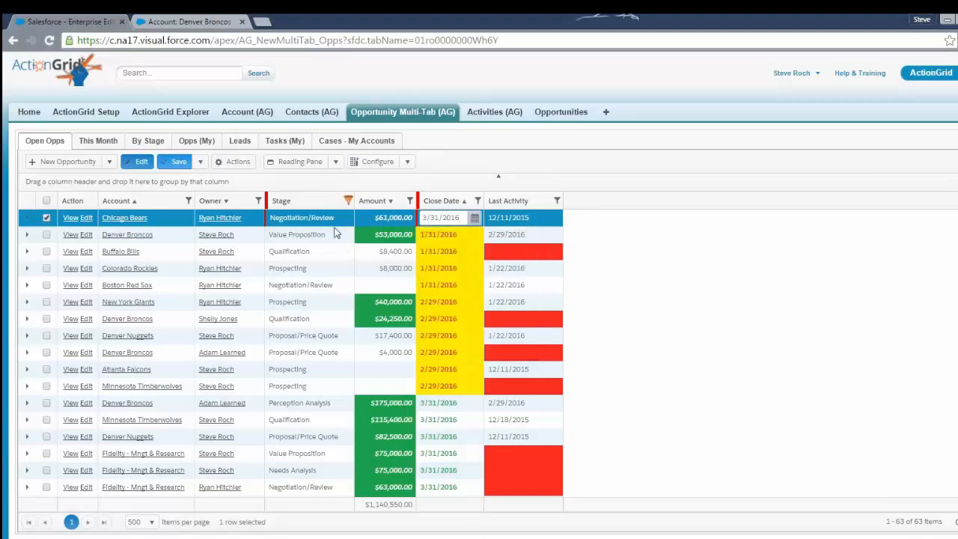
Step: Fill the 3/31/2016 Close Date down from Chicago Bears through the first Minnesota Timberwolves opportunity and save the row edits
left_click_drag(346, 268, 356, 385)
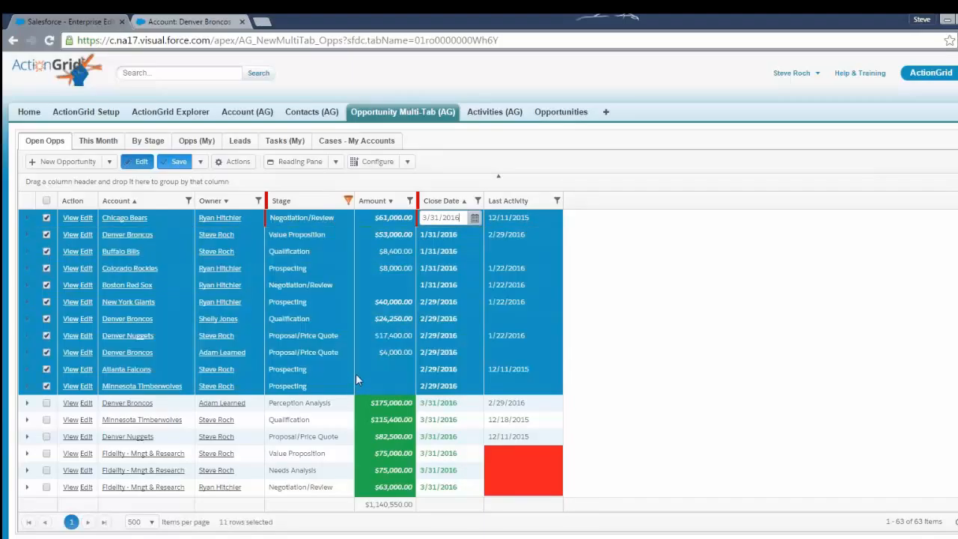
key("ctrl+d")
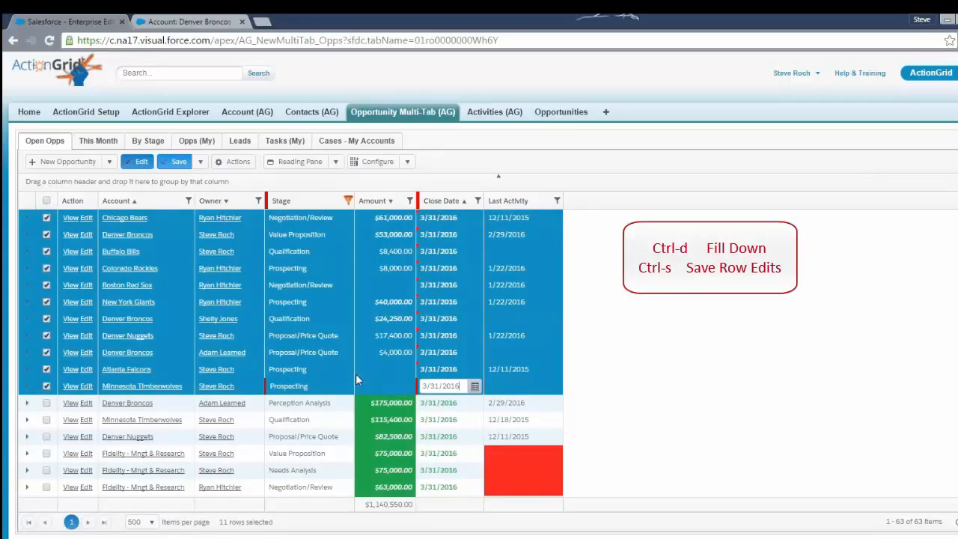
key("ctrl+s")
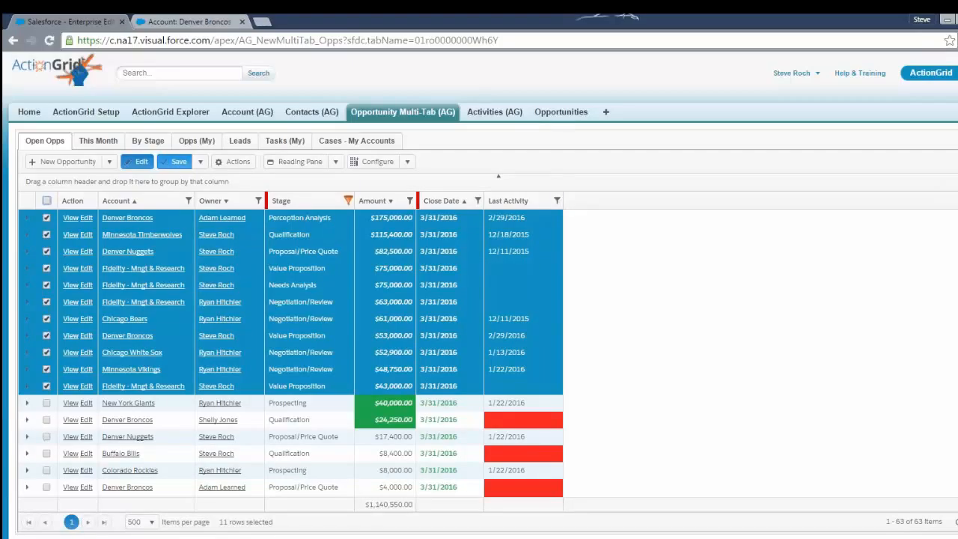
Step: Check the Amount column's total and the stages selected in the Stage filter
left_click_drag(366, 504, 413, 504)
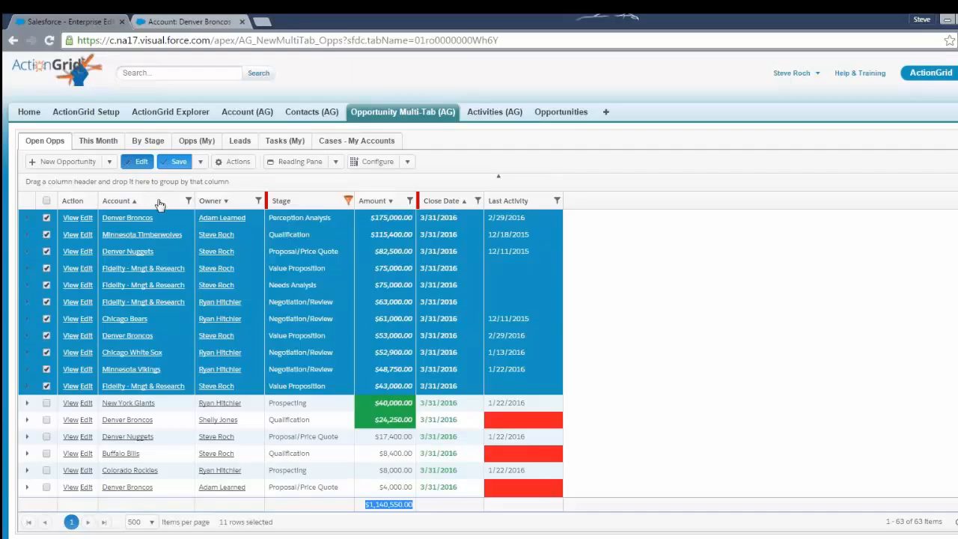
left_click(348, 201)
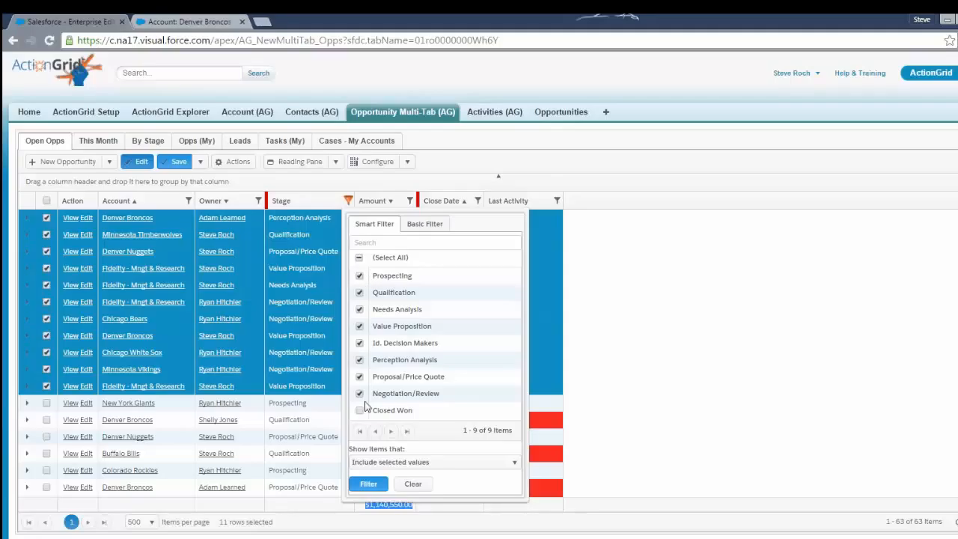
left_click(637, 275)
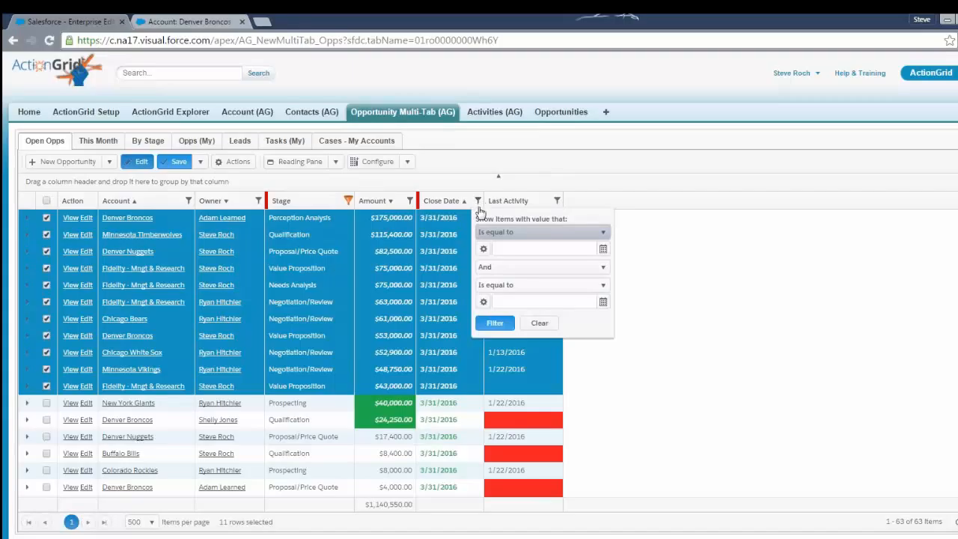
Step: Filter the Open Opps grid to opportunities whose Close Date is equal to This Month
left_click(496, 249)
type("thi")
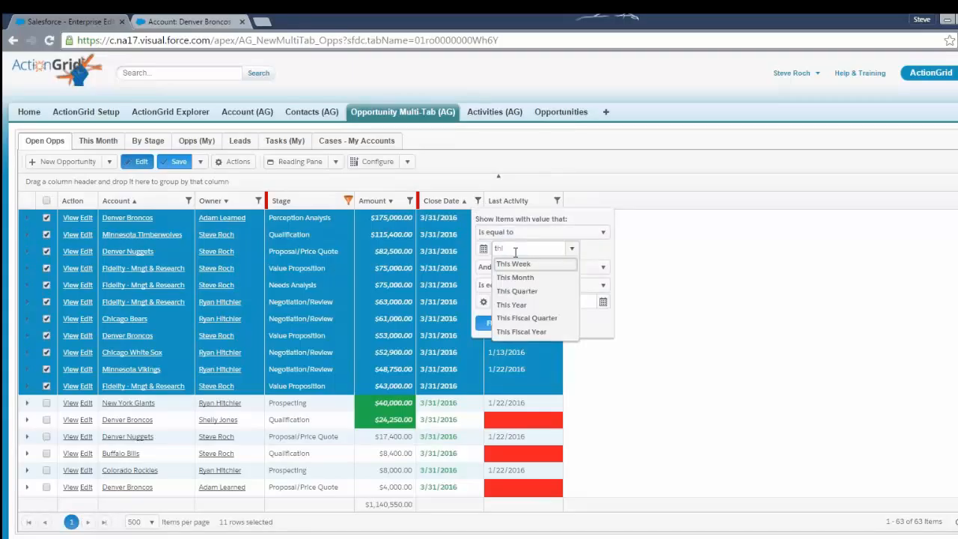
key("Down")
key("Down")
key("Return")
left_click(495, 323)
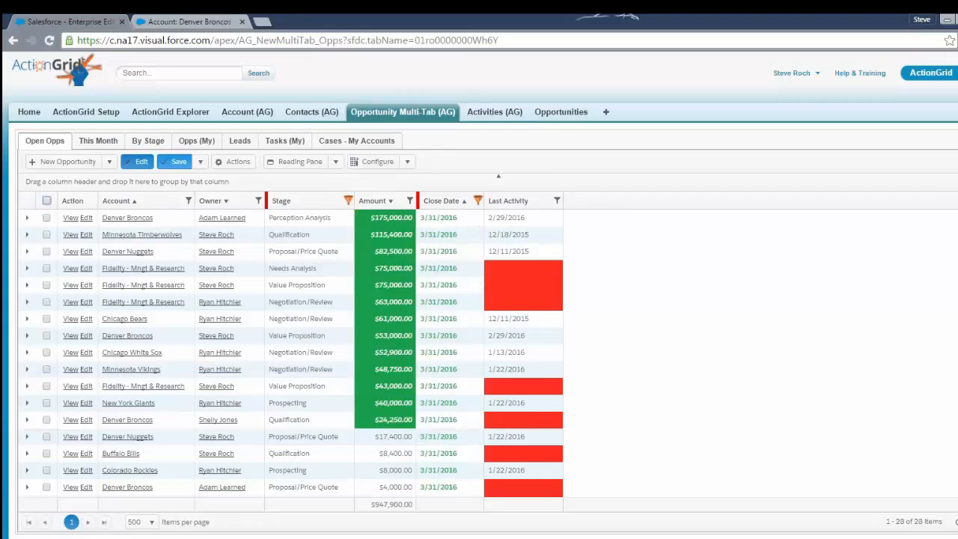
Step: Clear the This Month filter from the Close Date column
left_click(478, 202)
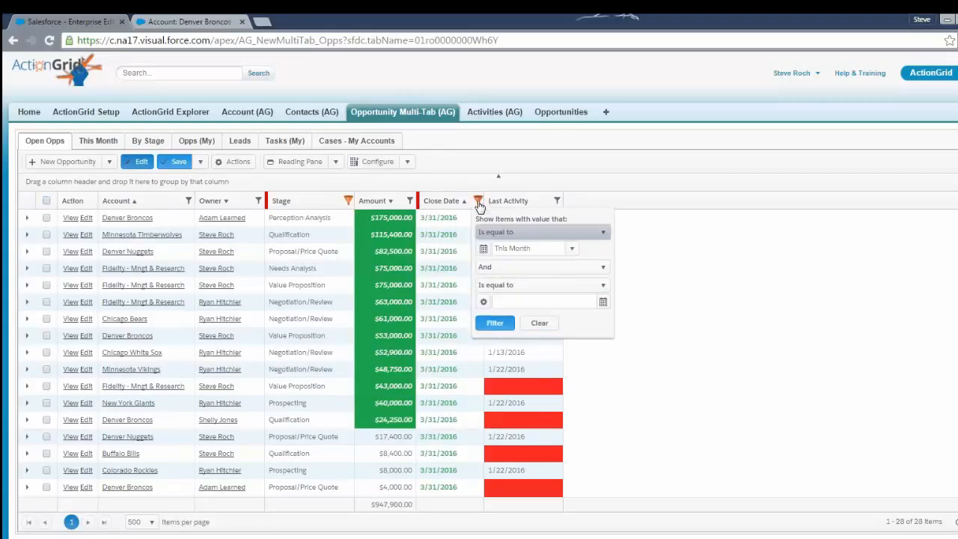
left_click(540, 324)
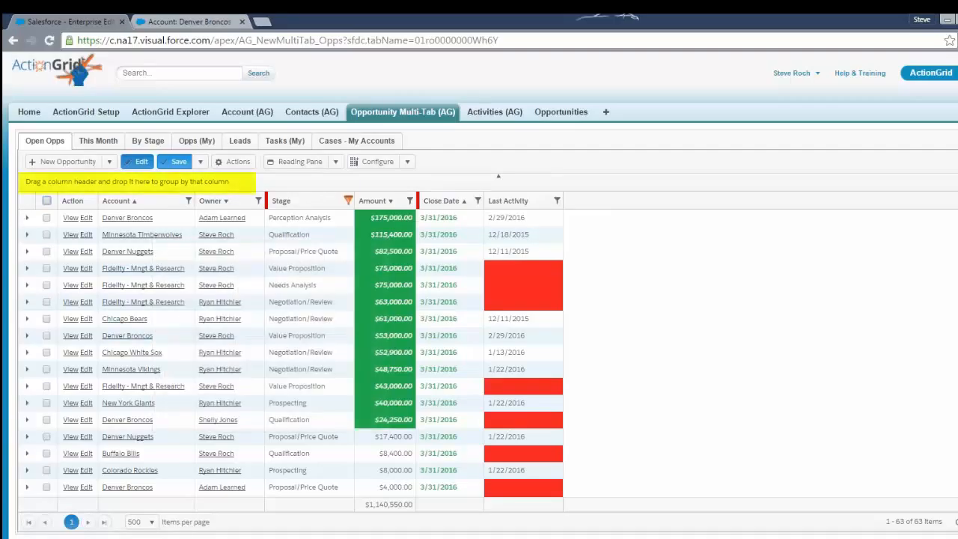
Step: Group the Open Opps grid by Close Date to inspect its date groups, and remove the grouping
left_click_drag(447, 206, 255, 182)
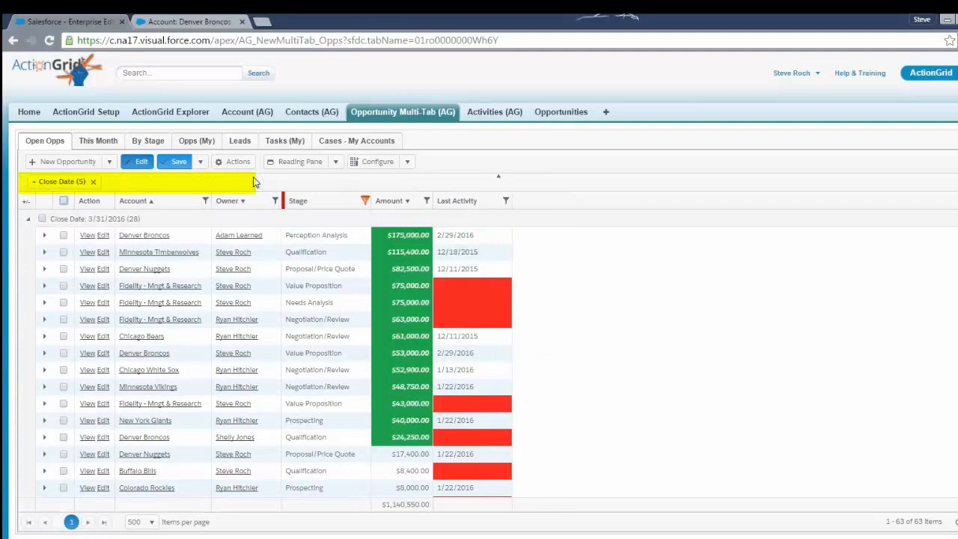
left_click(27, 201)
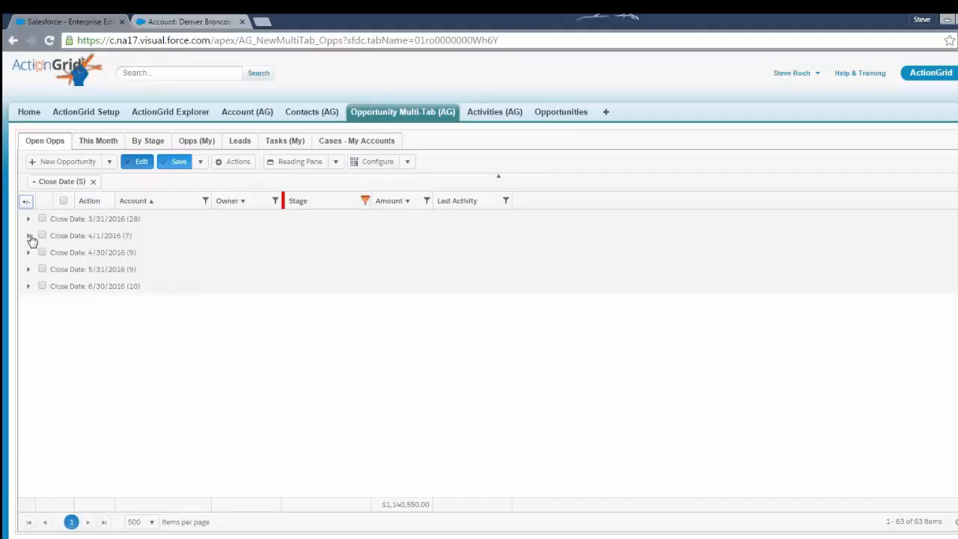
left_click_drag(89, 236, 137, 252)
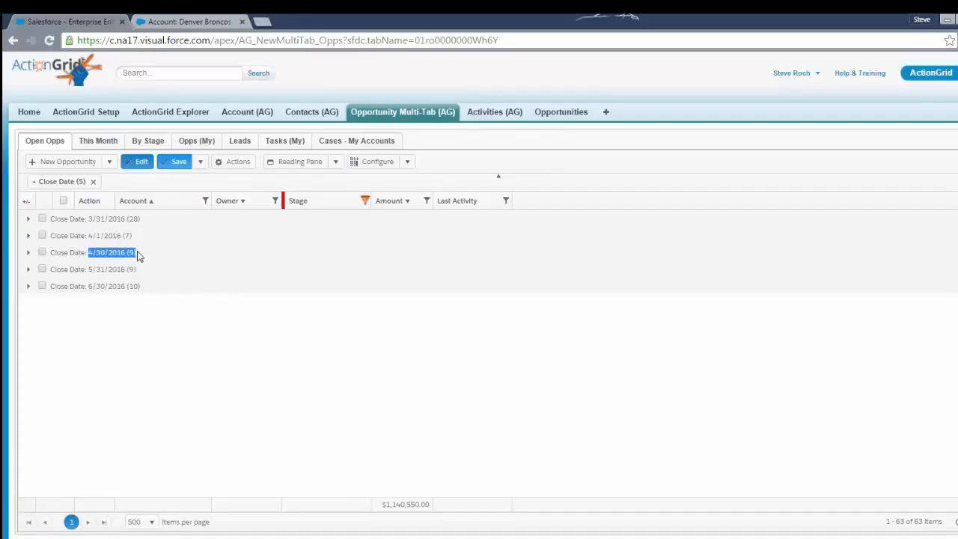
left_click(30, 220)
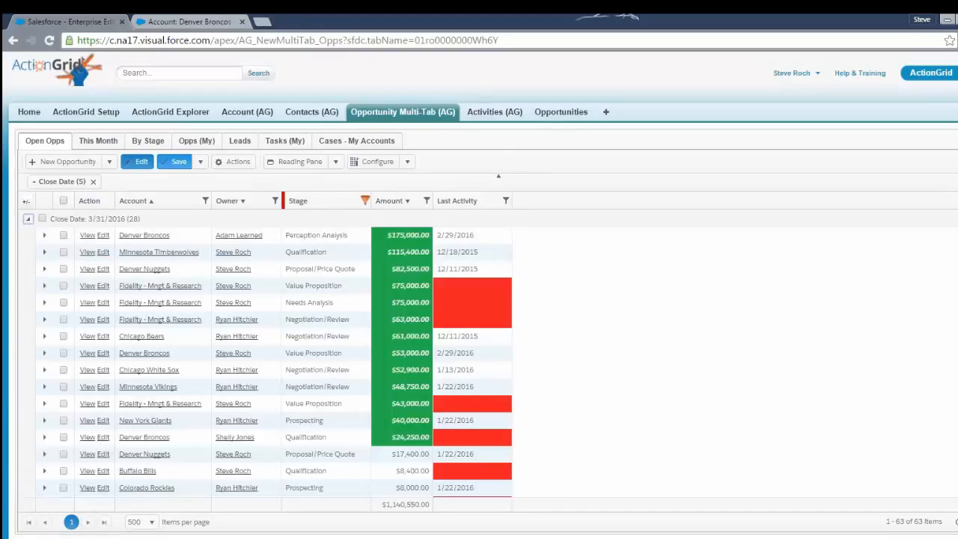
left_click(95, 185)
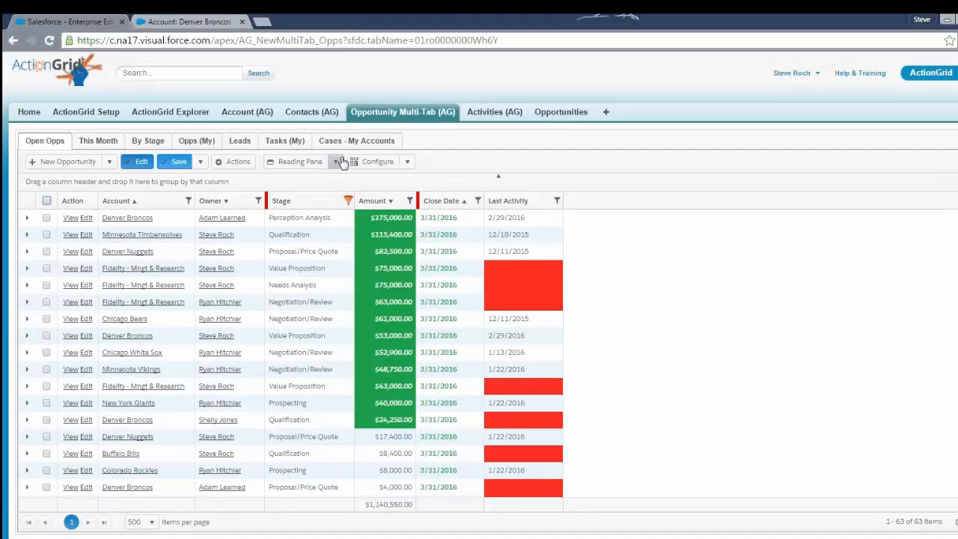
Step: Open the grid configuration and add the League field of the related Account as a column
left_click(382, 167)
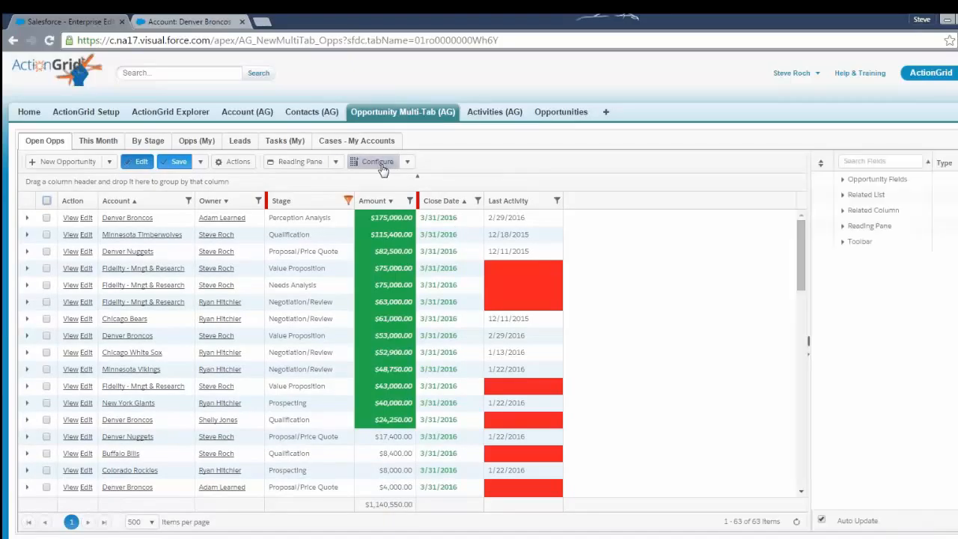
left_click(843, 180)
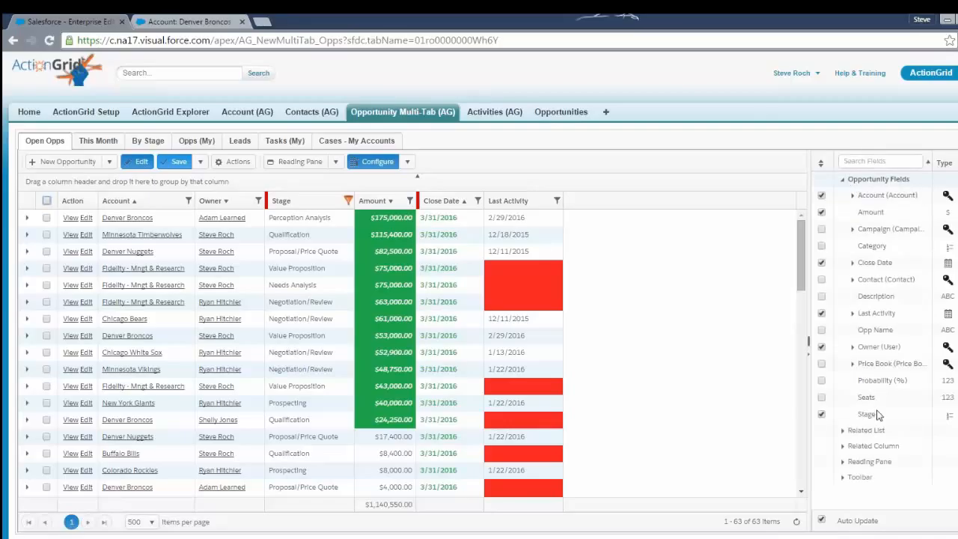
left_click(868, 262)
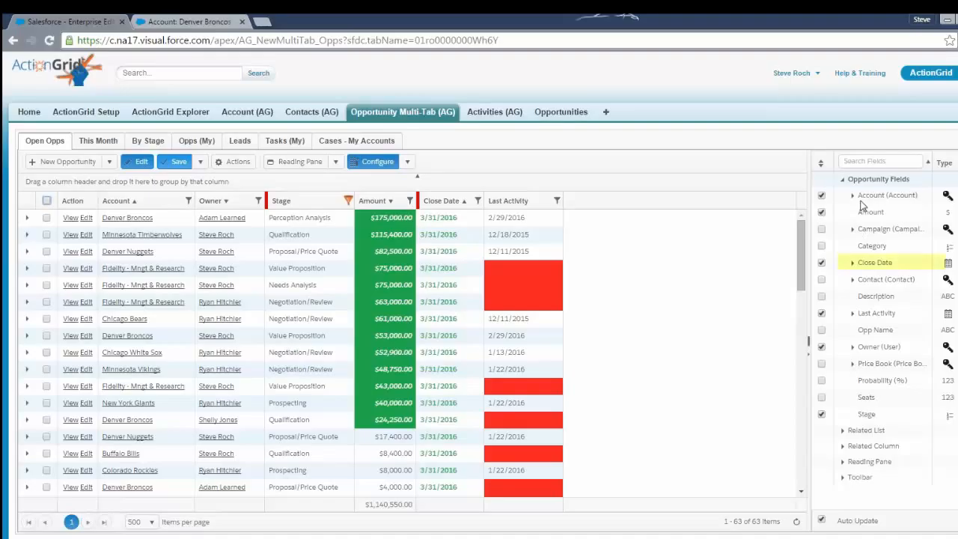
left_click(929, 198)
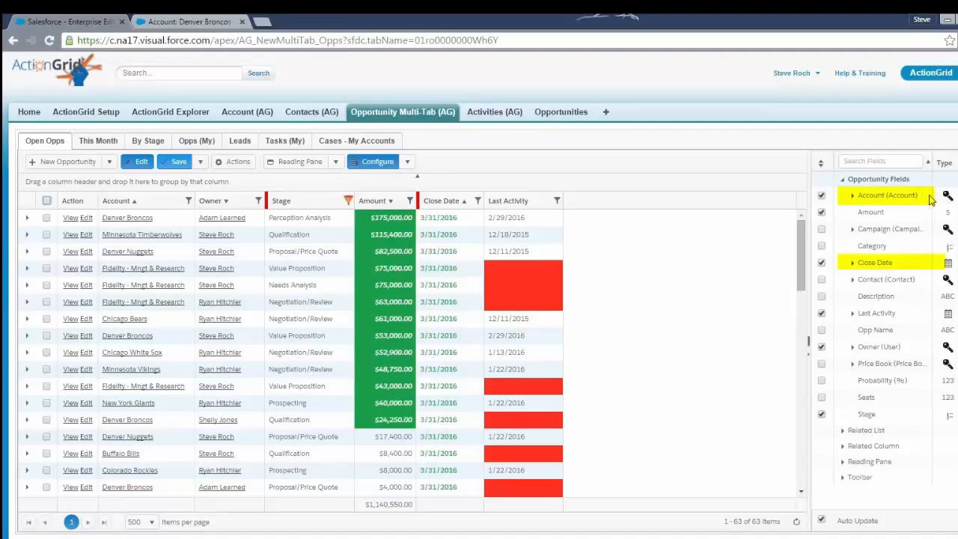
left_click(856, 199)
left_click(853, 197)
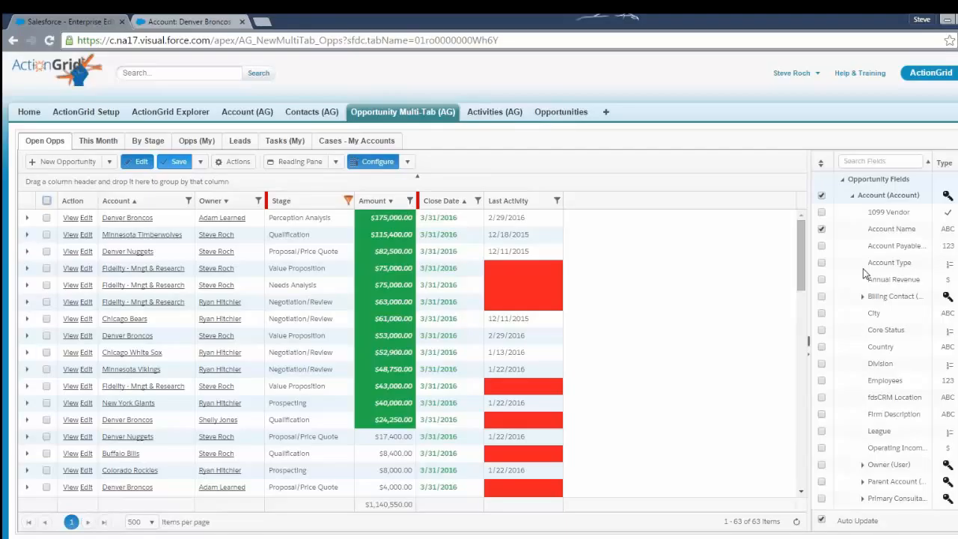
left_click(853, 196)
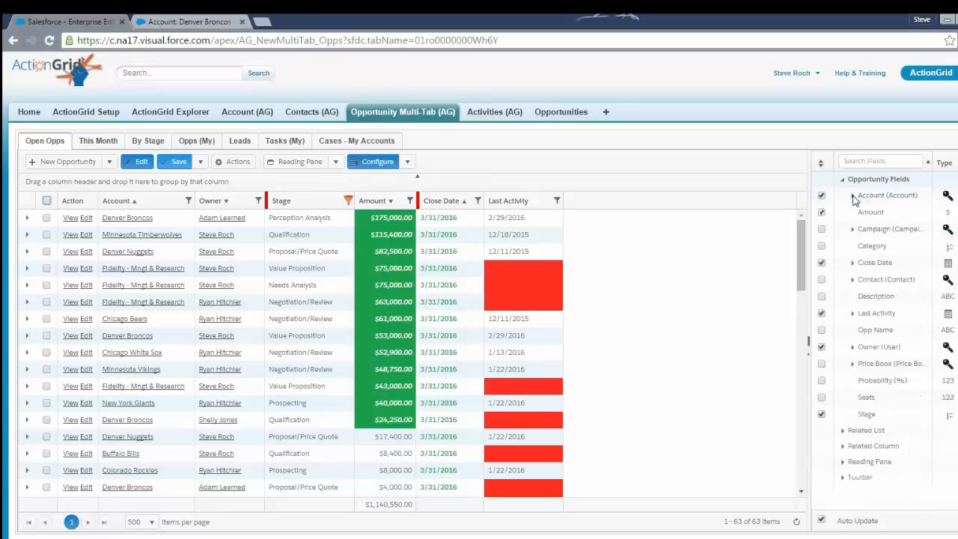
left_click(853, 196)
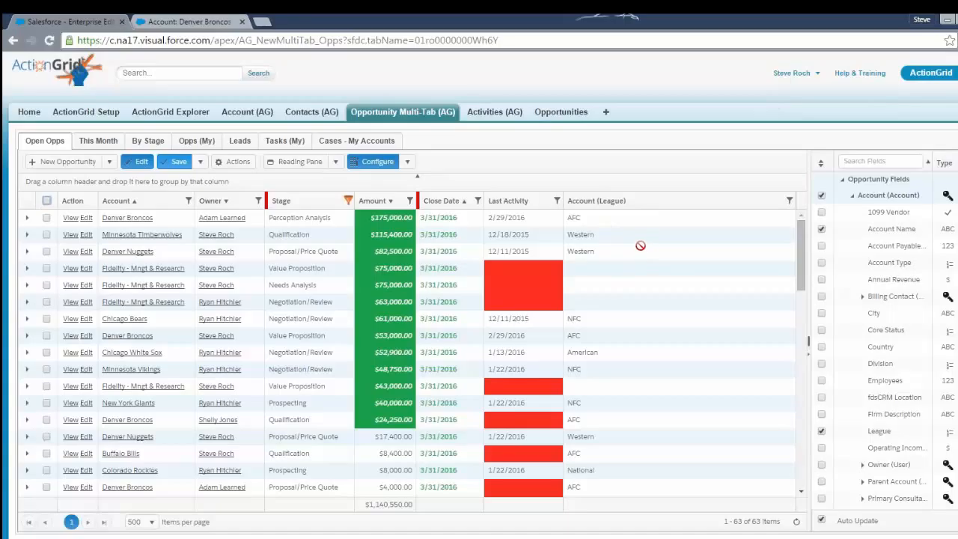
Step: Check the values offered in the Account (League) column's filter
left_click(790, 202)
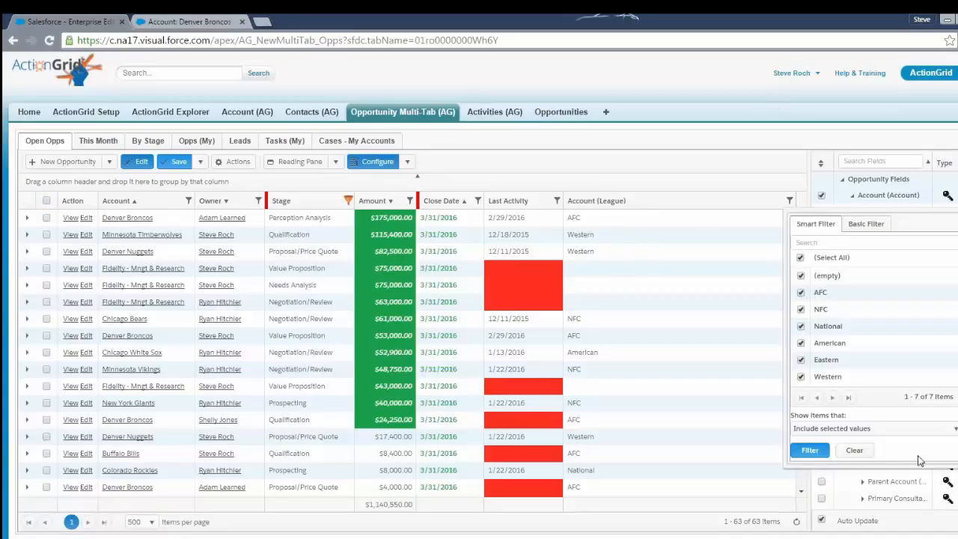
left_click(875, 162)
Step: Collapse the Account fields and add the Month part of Close Date as a column
left_click(852, 195)
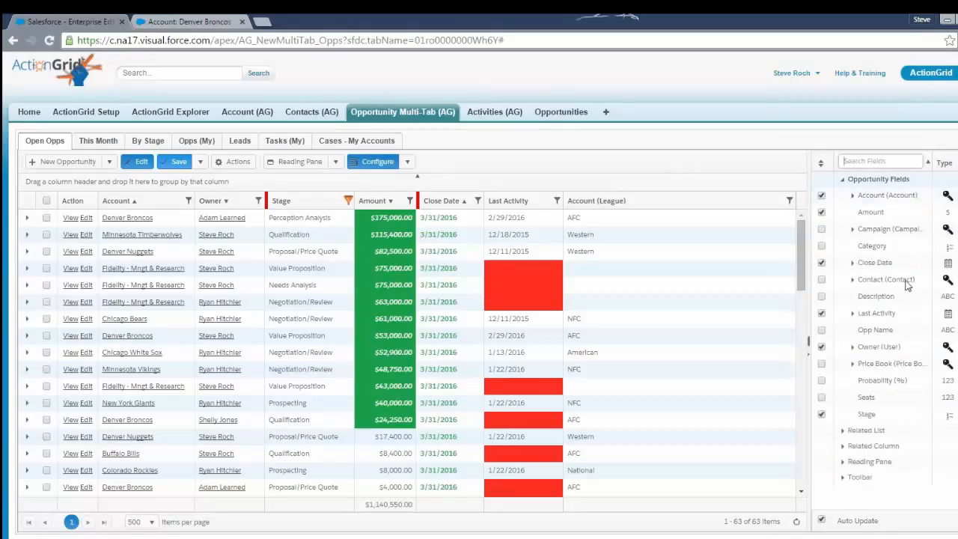
left_click(853, 263)
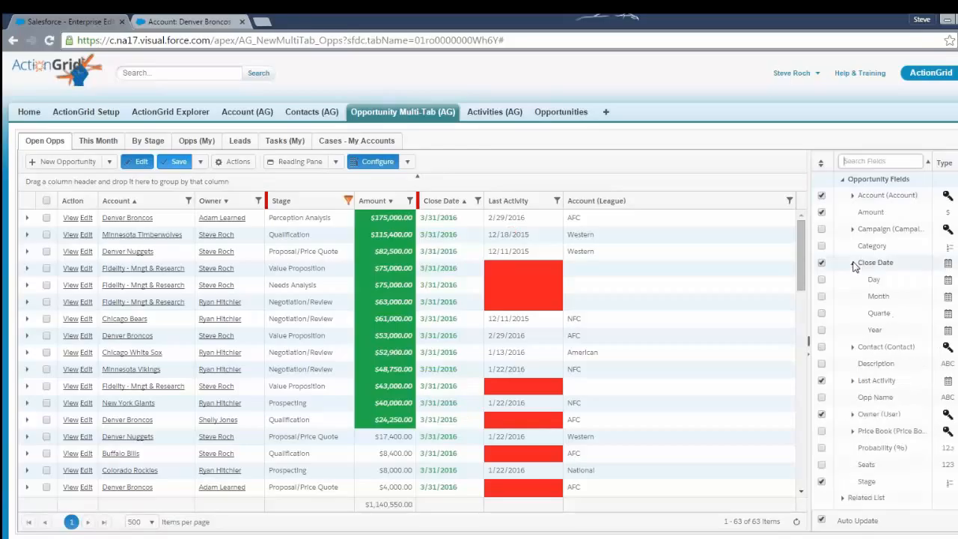
left_click(822, 297)
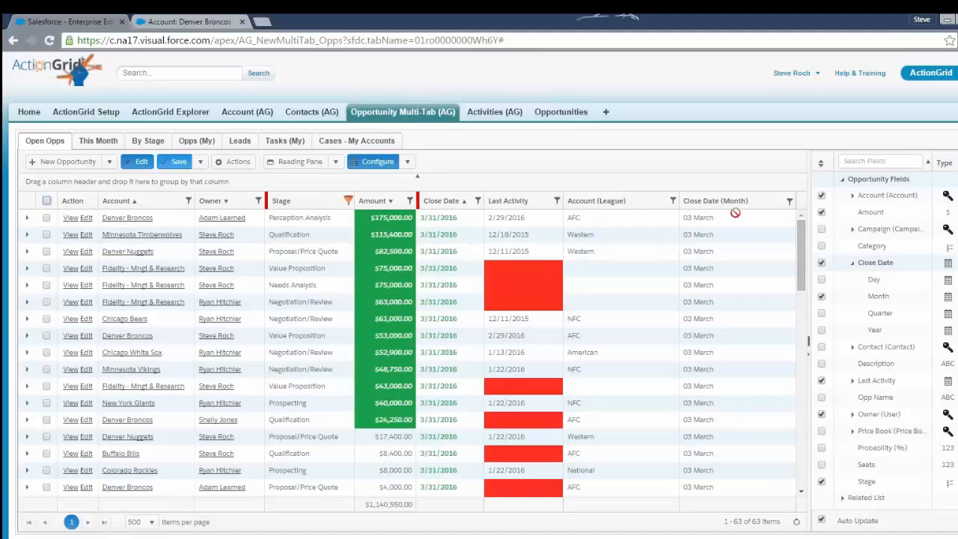
Step: Group the Open Opps grid by Close Date (Month) and by Owner within each month, with all groups collapsed
left_click_drag(716, 204, 127, 188)
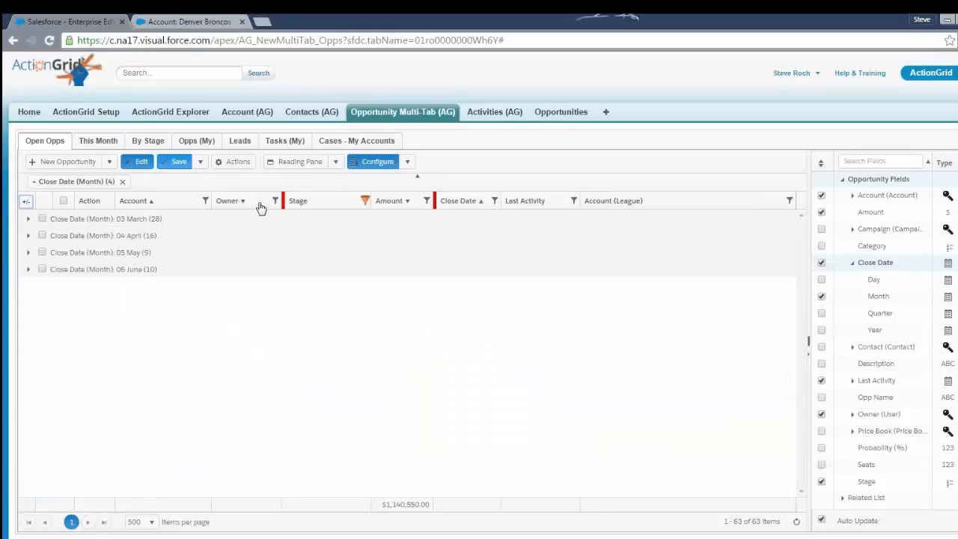
left_click_drag(261, 205, 197, 187)
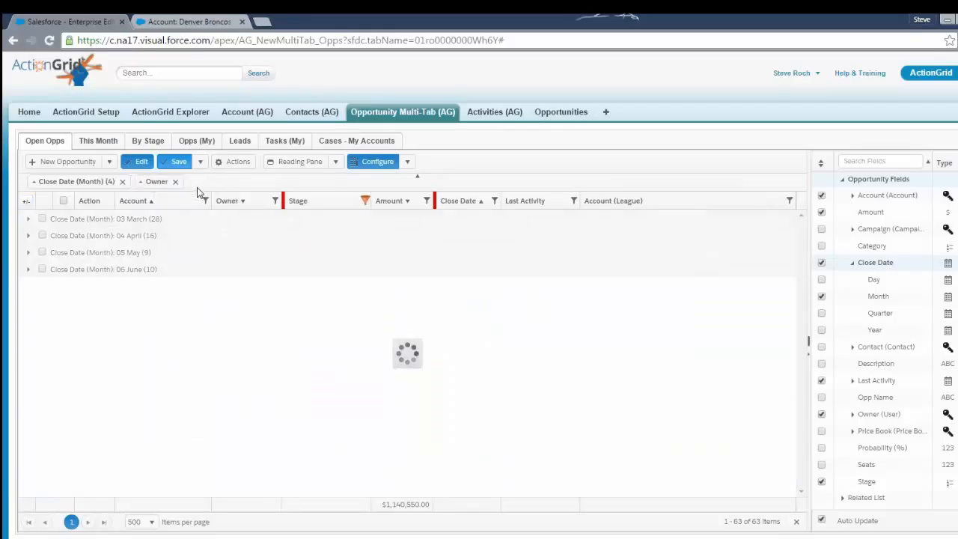
left_click(26, 200)
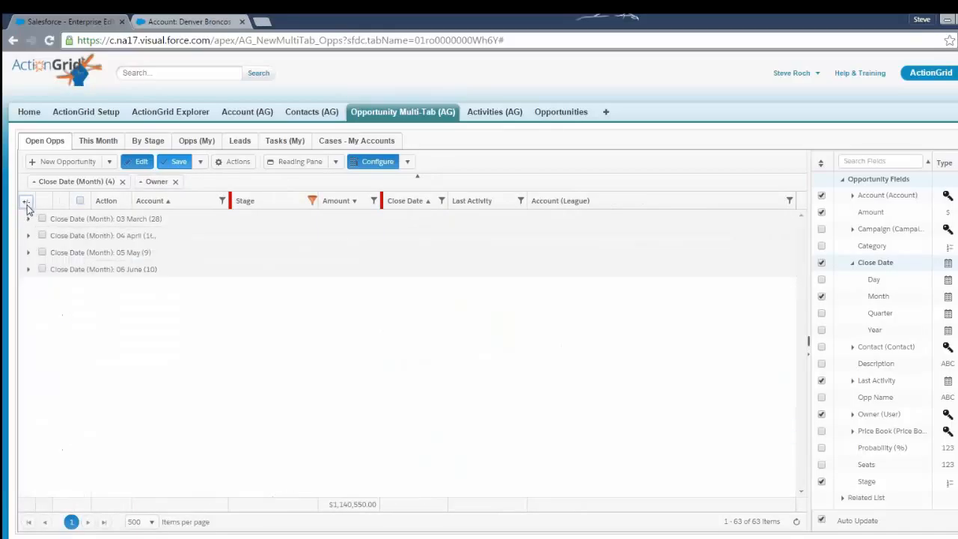
Step: Expand the 03 March group and its second owner group to view the opportunities and Amount subtotal
left_click(27, 219)
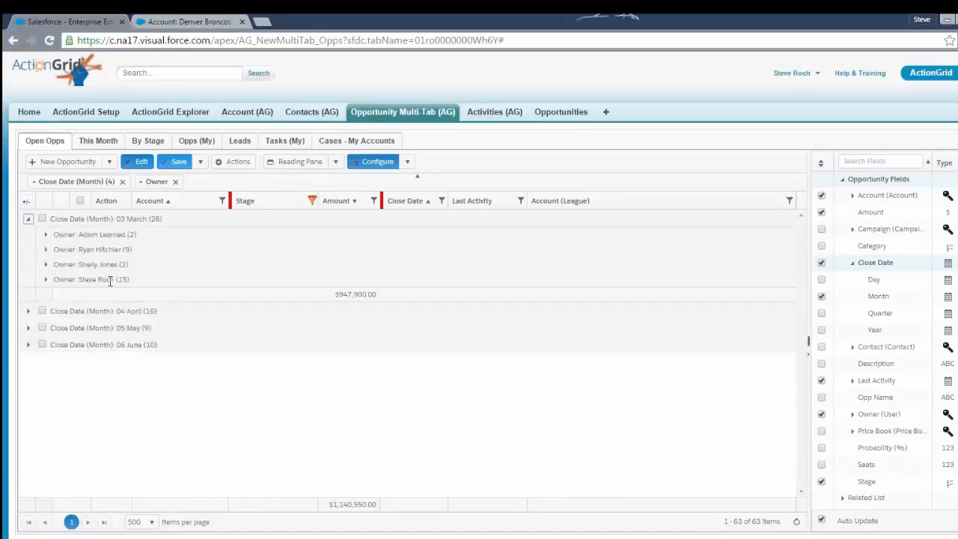
left_click(46, 249)
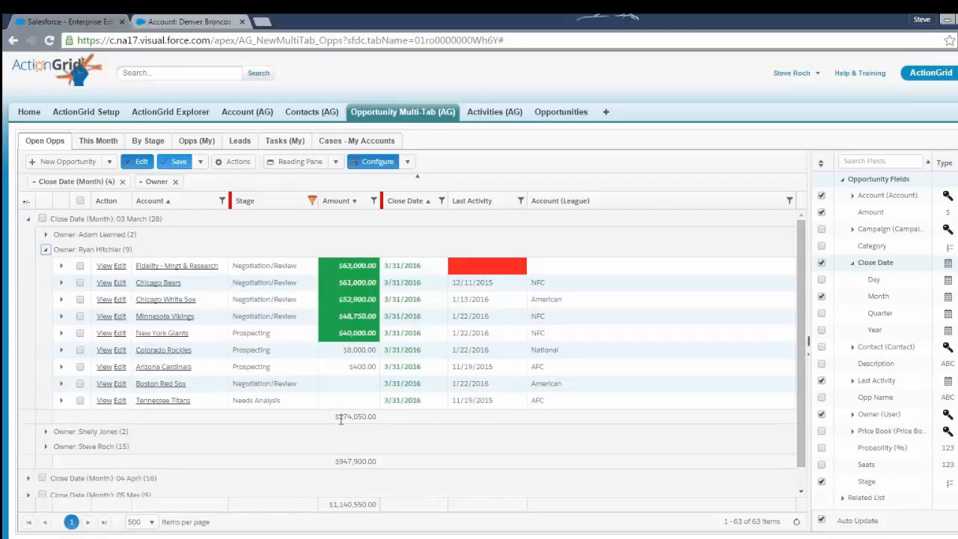
Step: Remove the Owner and Close Date (Month) groupings from the Open Opps grid and close its field configuration
left_click_drag(336, 417, 377, 416)
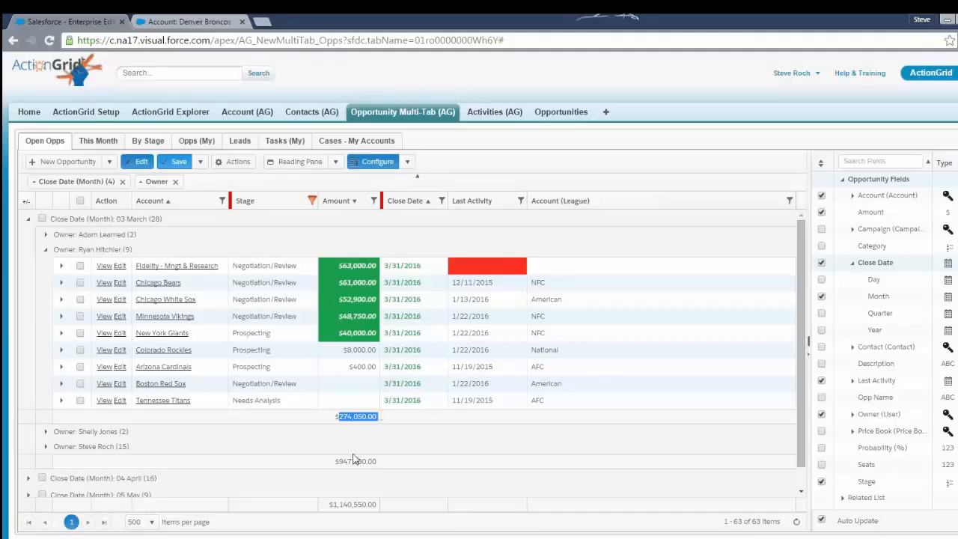
left_click_drag(335, 461, 375, 461)
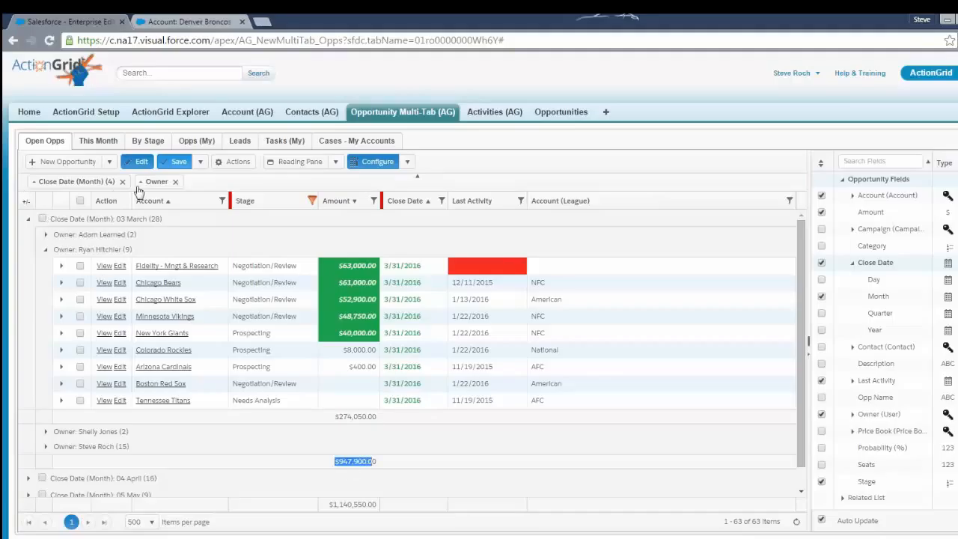
left_click(176, 182)
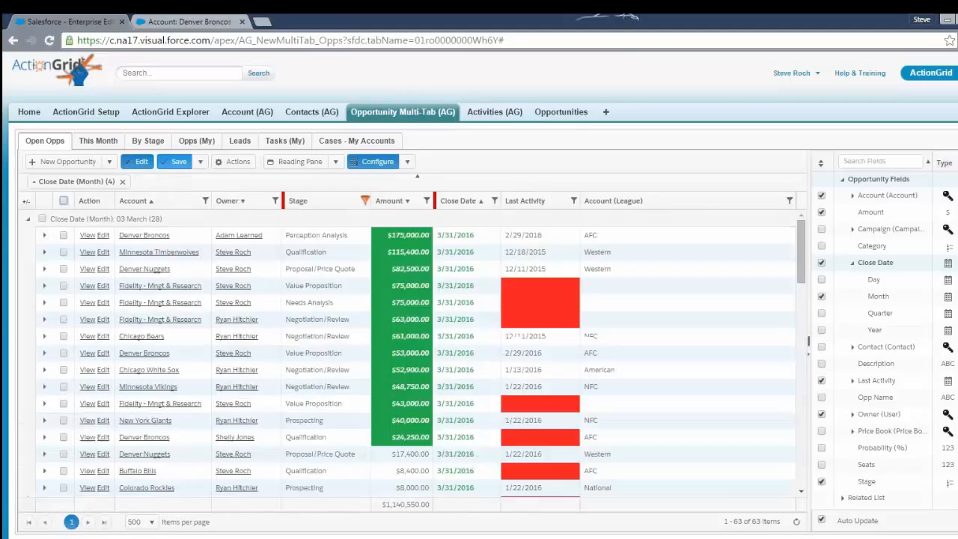
left_click(123, 182)
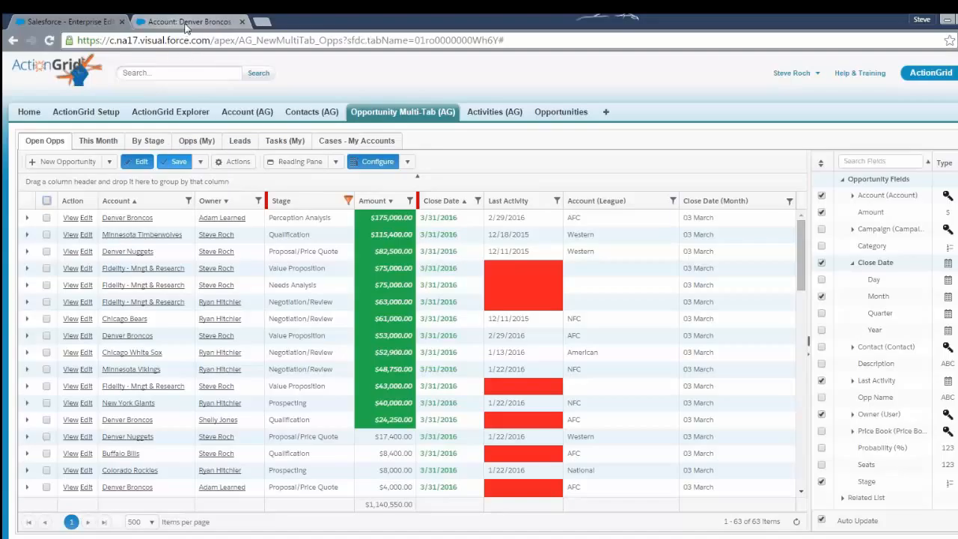
mouse_move(121, 225)
left_click(388, 167)
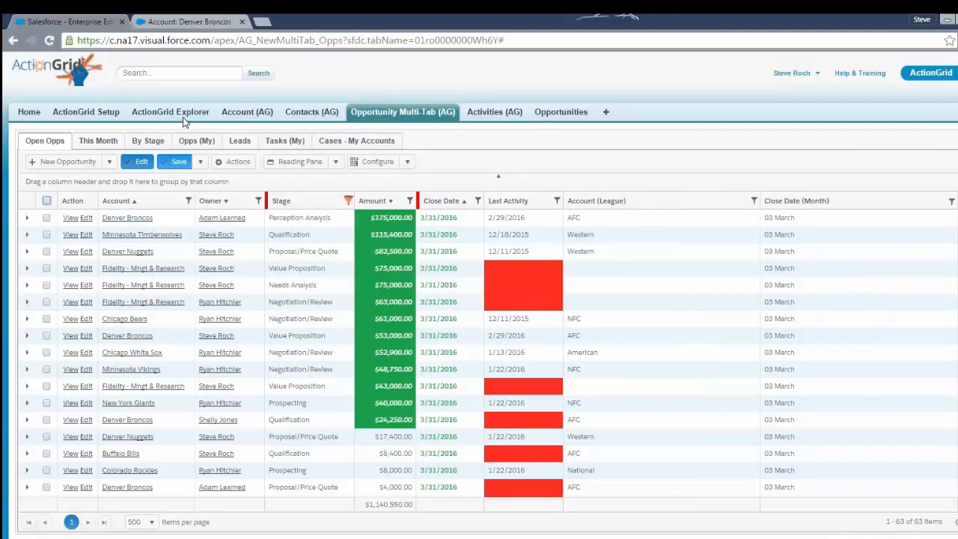
Step: Switch to the Denver Broncos account page and view its Activities related list through to the Assigned column
left_click(198, 23)
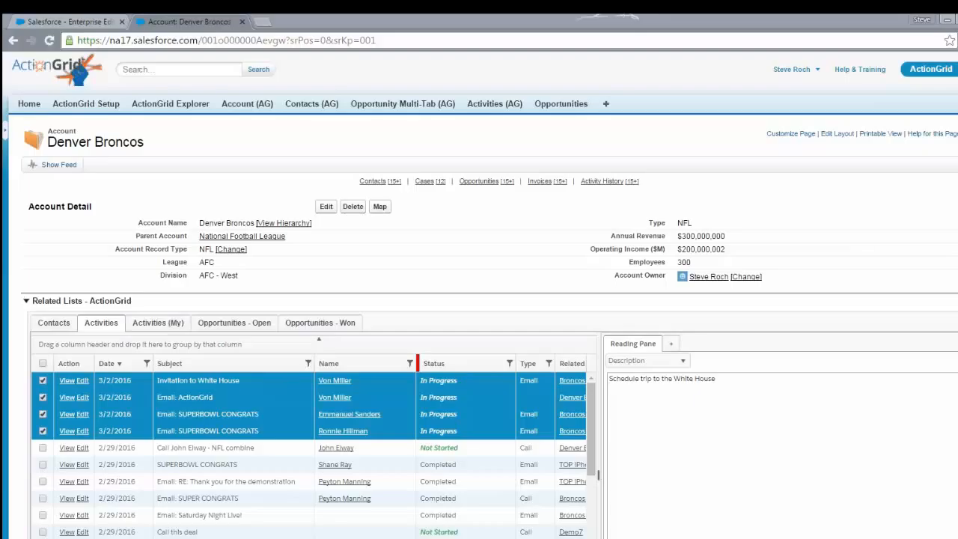
scroll(356, 168, "down", 5)
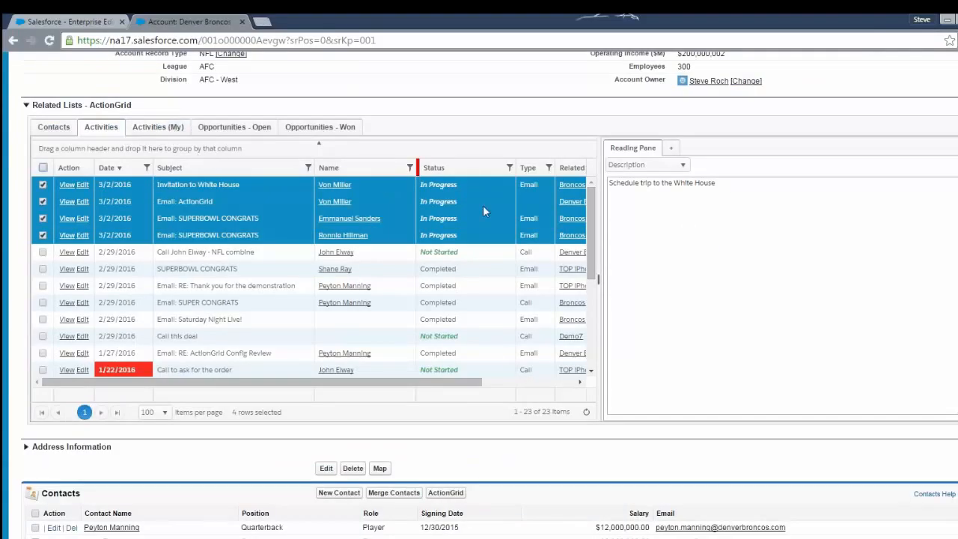
left_click(573, 382)
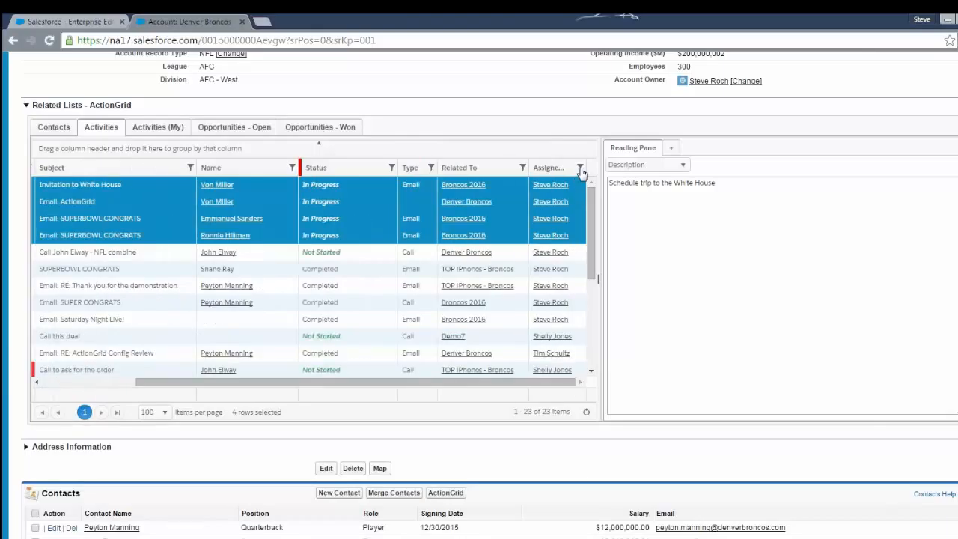
Step: Preview the White House invitation and the email below it in Activities (My), and widen the reading pane
left_click(163, 129)
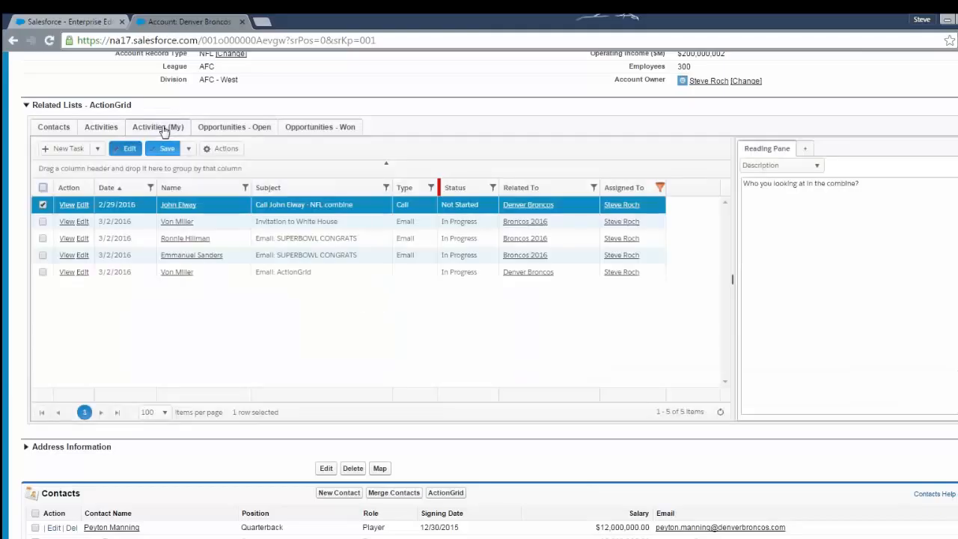
left_click(312, 221)
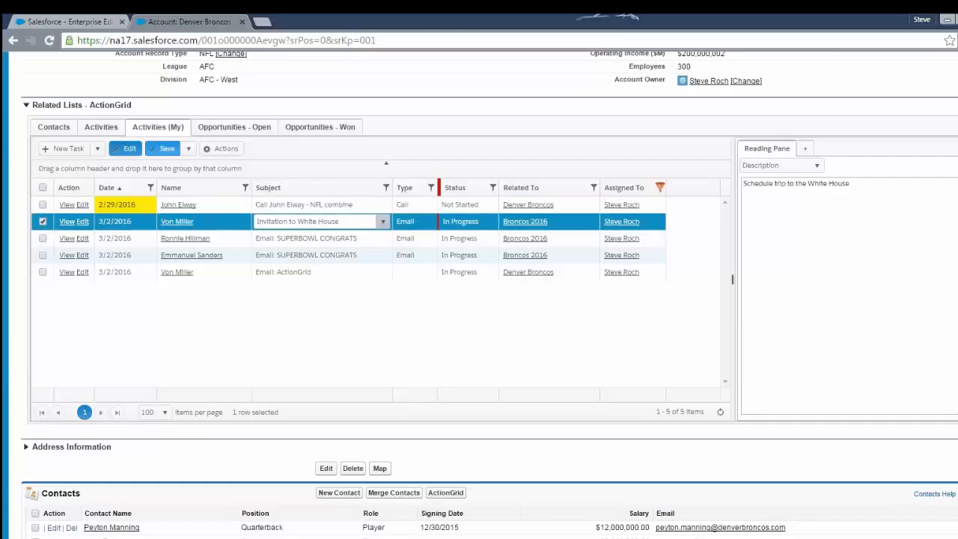
key("Down")
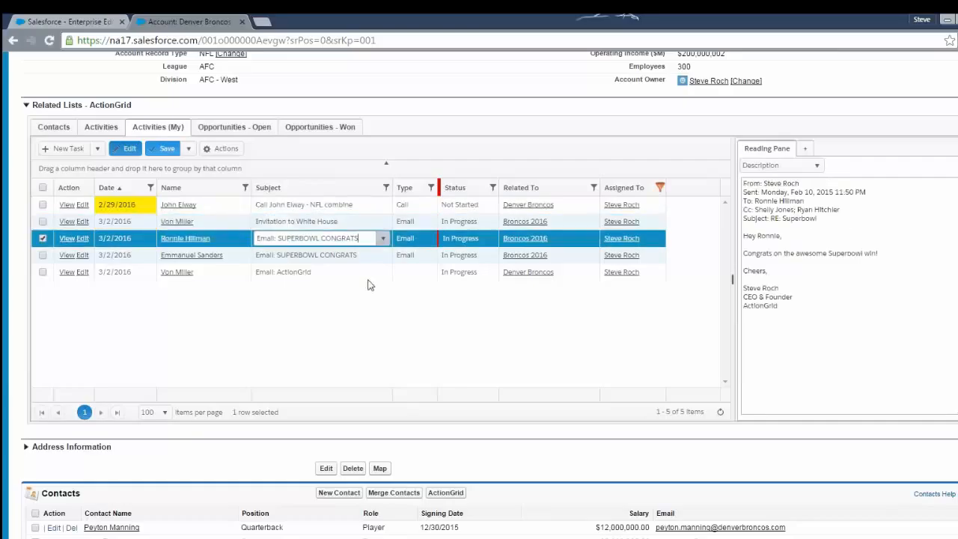
left_click(732, 259)
left_click_drag(732, 259, 670, 248)
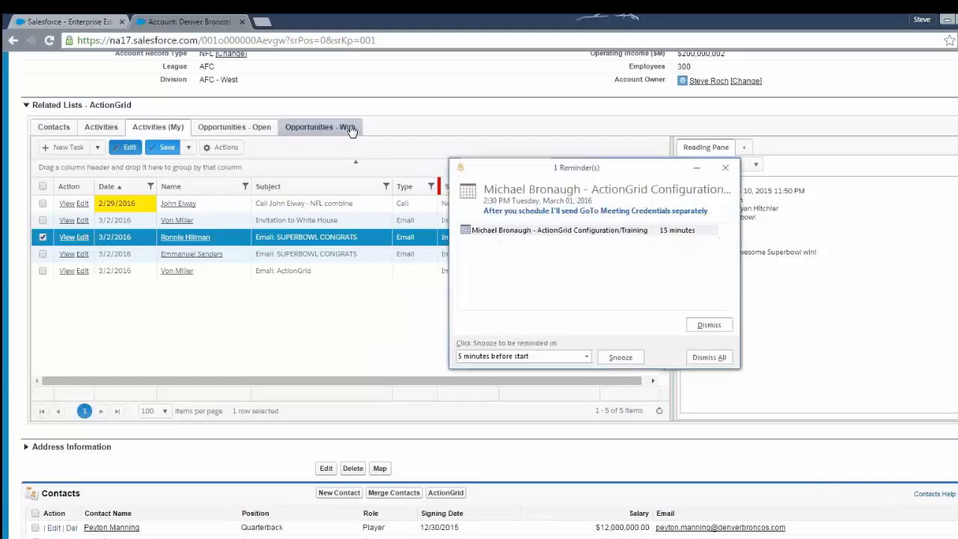
Step: Dismiss all reminders and look over the standard Contacts related list further down the account page
left_click(710, 357)
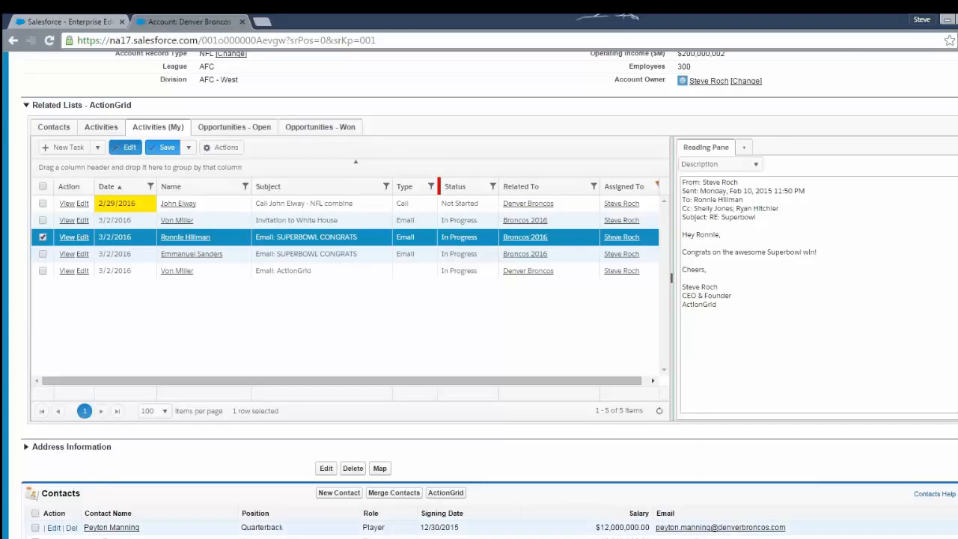
scroll(315, 349, "down", 4)
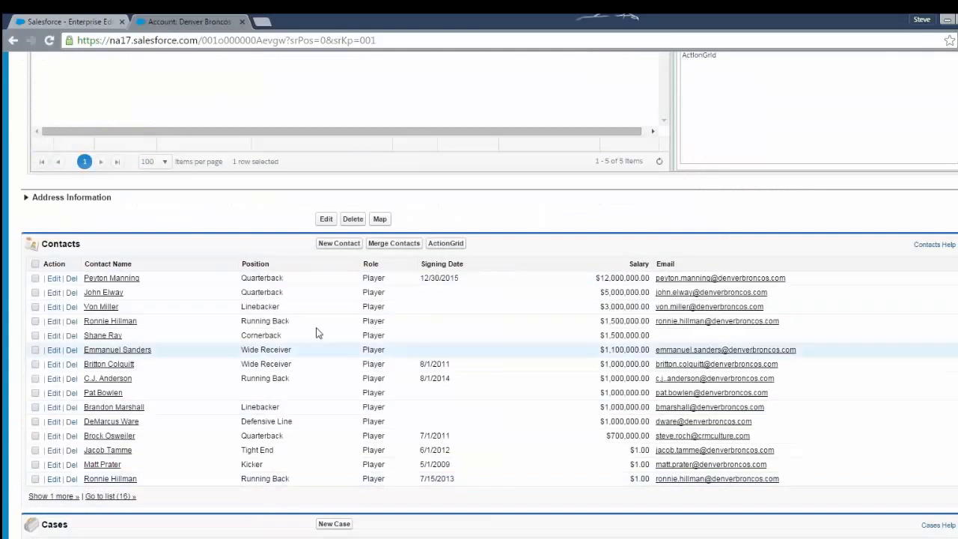
scroll(210, 377, "up", 4)
scroll(479, 292, "up", 3)
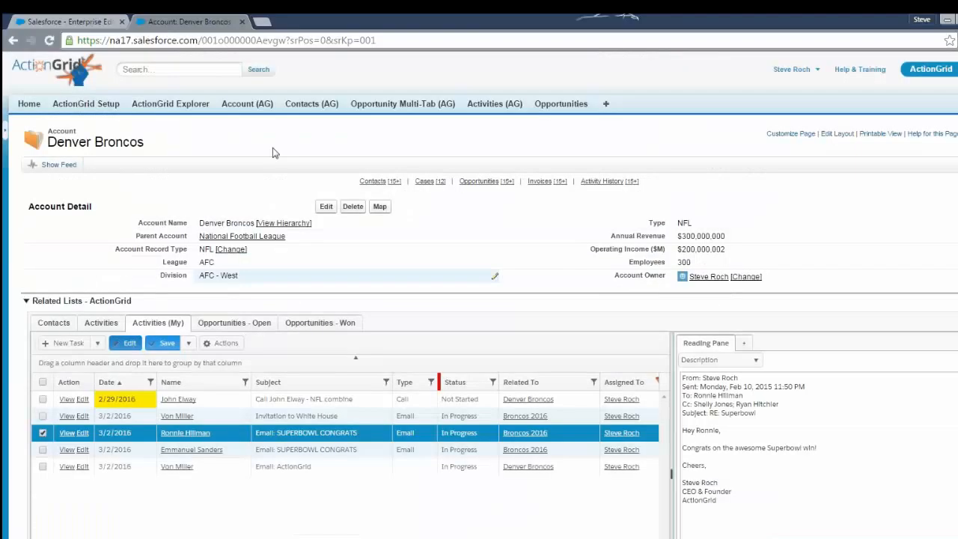
Step: Switch to the second Salesforce org's browser window and review the standard related lists on its Denver Broncos account
left_click_drag(955, 18, 318, 15)
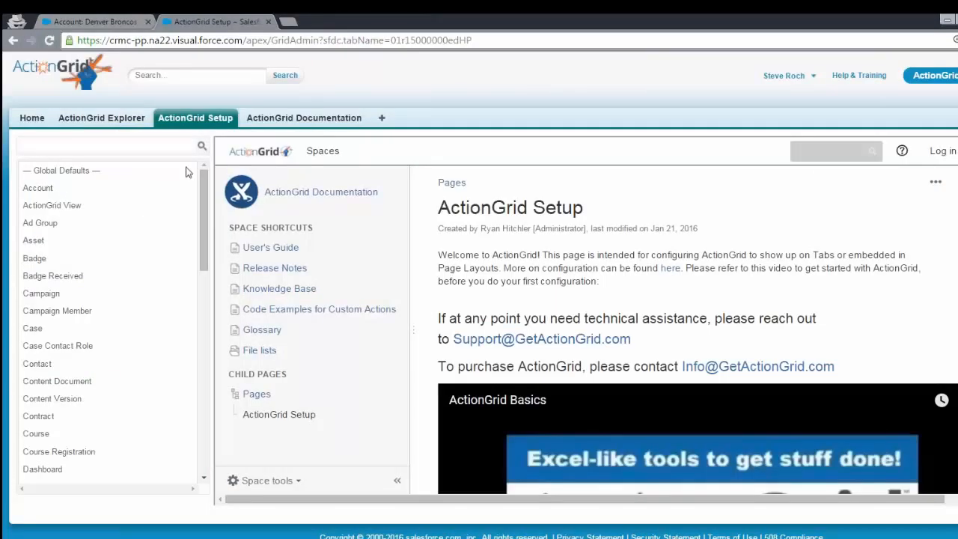
left_click(100, 23)
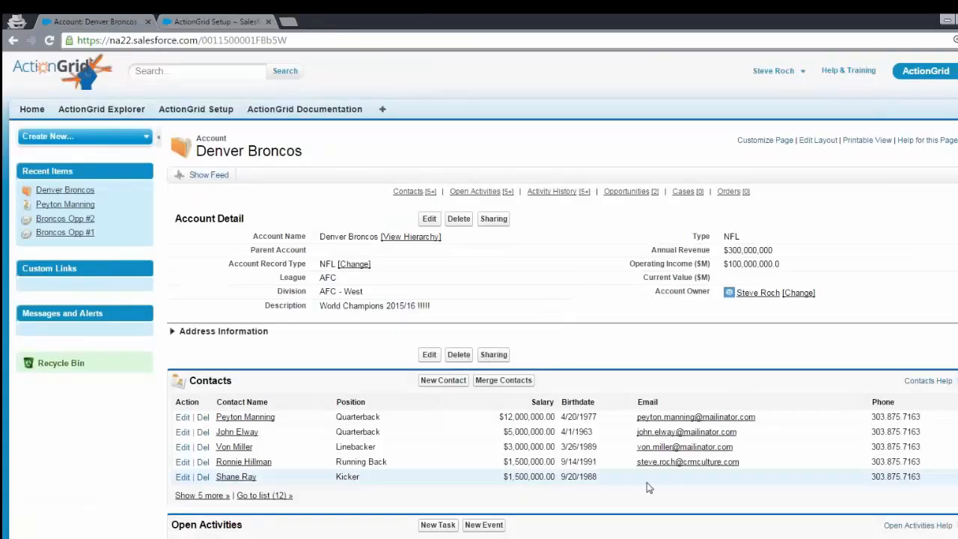
scroll(650, 492, "down", 4)
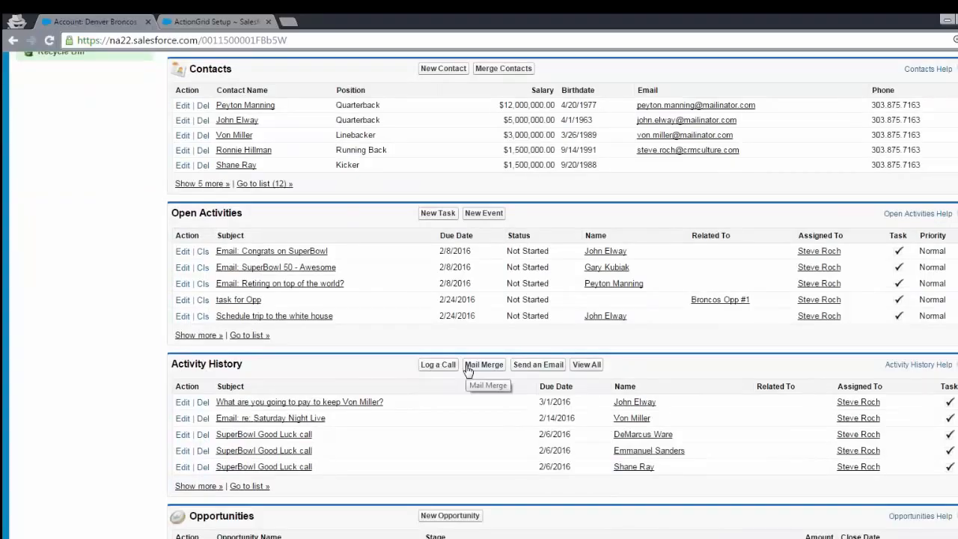
scroll(425, 343, "up", 4)
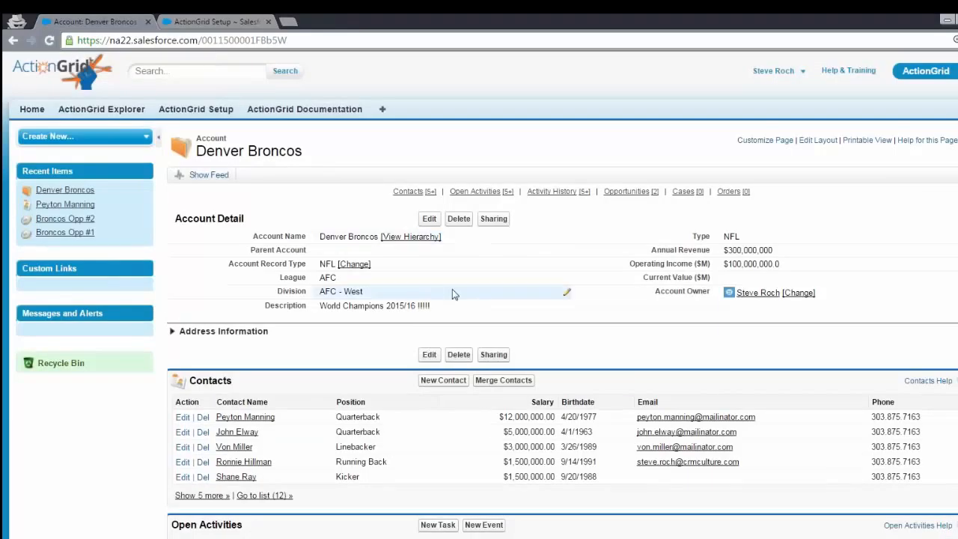
Step: Open the Account object in ActionGrid Setup and examine its Page Layout wizards for related lists
left_click(213, 22)
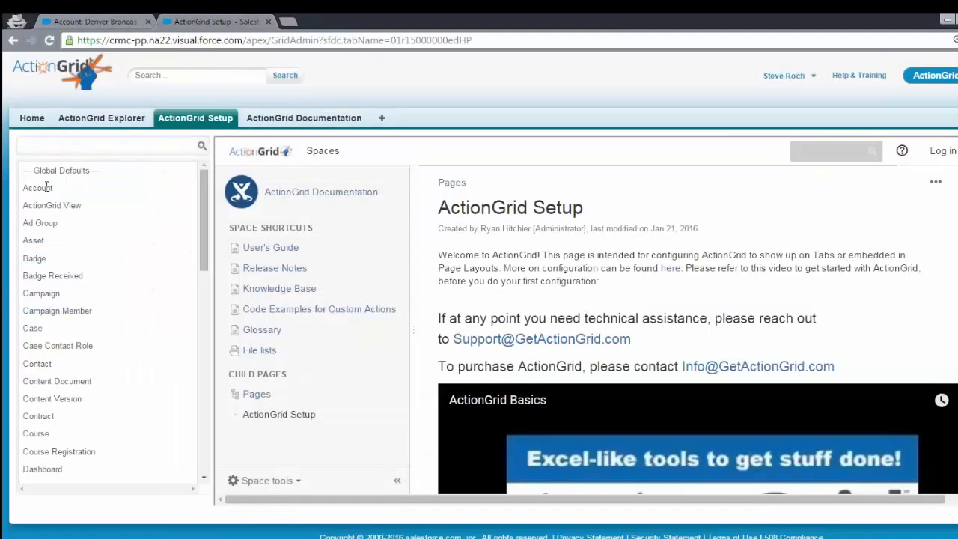
left_click(48, 187)
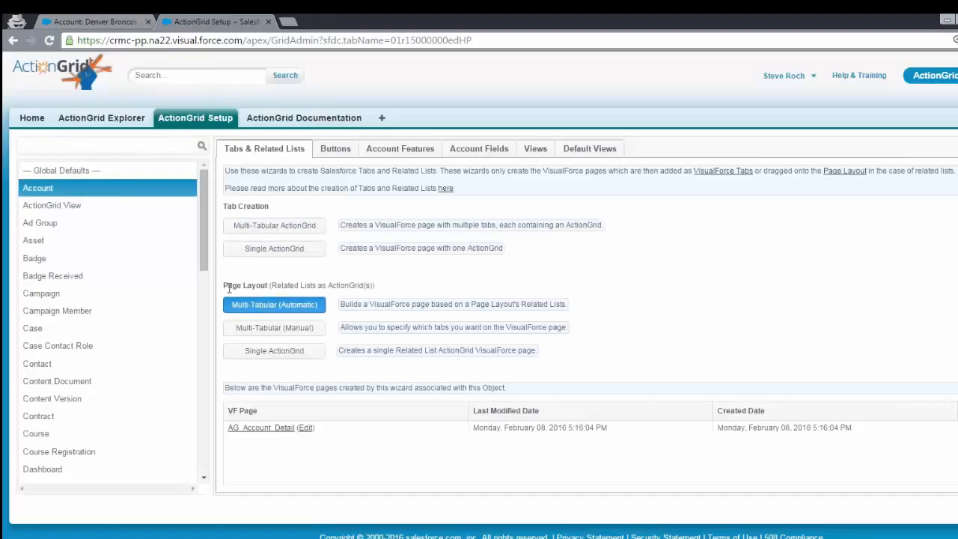
left_click_drag(223, 286, 273, 286)
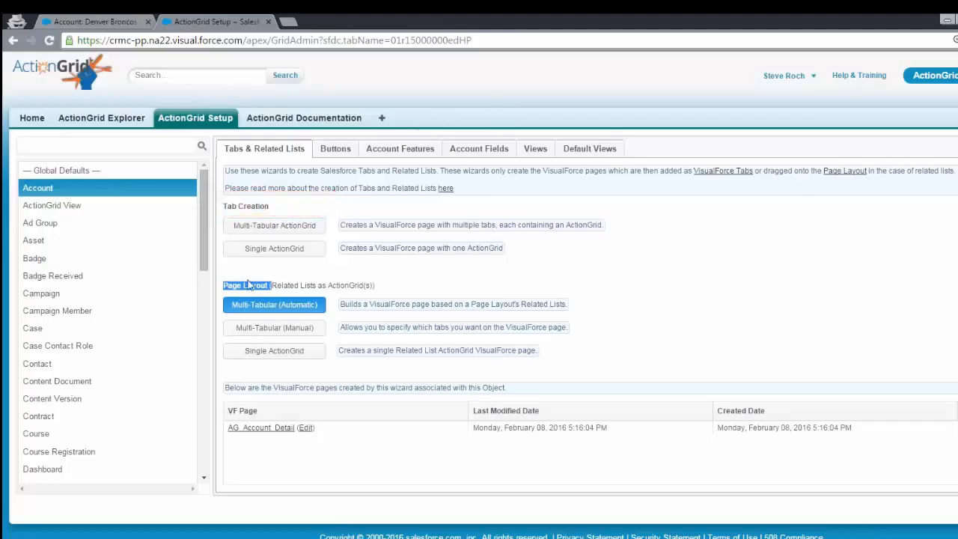
left_click(587, 360)
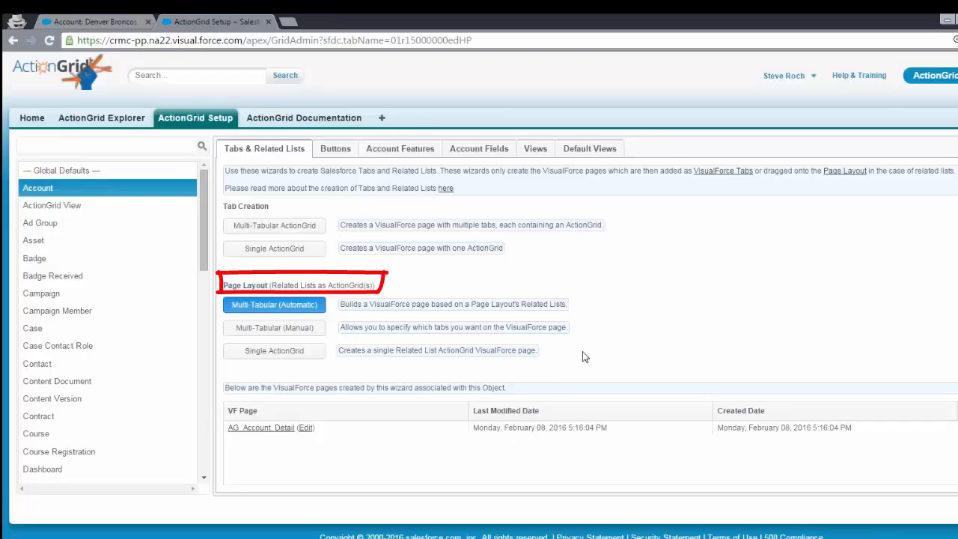
Step: Create an automatic multi-tabular related-lists Visualforce page from the NFL Account page layout, keeping the default label and options
left_click(269, 305)
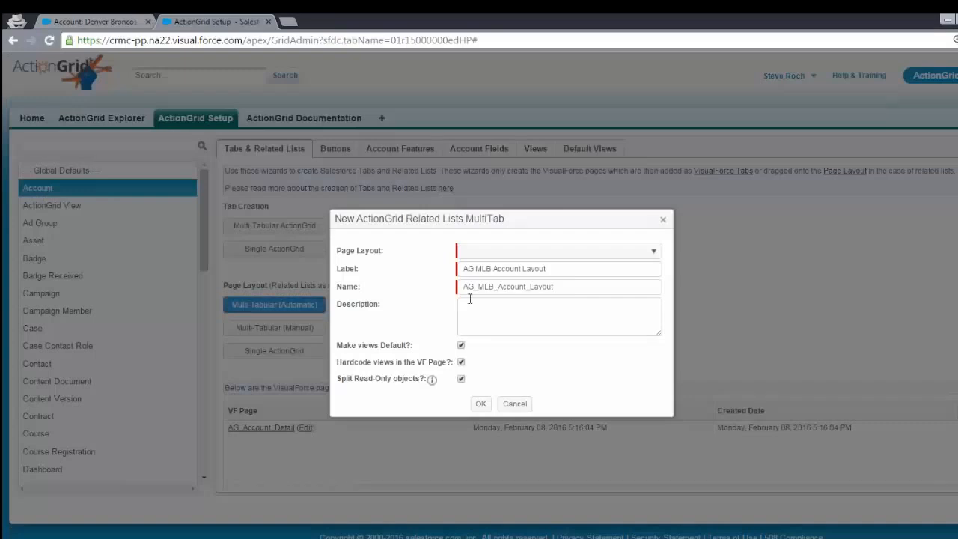
left_click(495, 253)
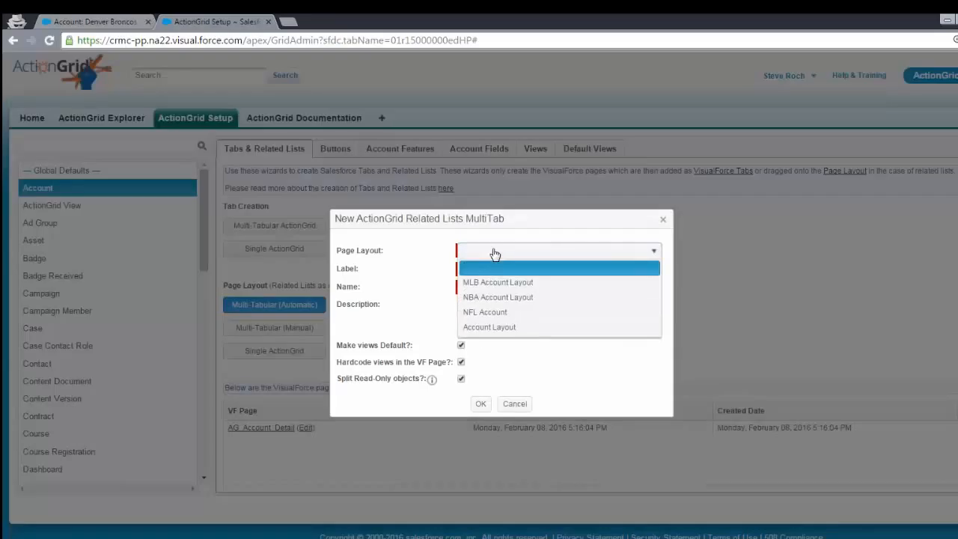
left_click(528, 317)
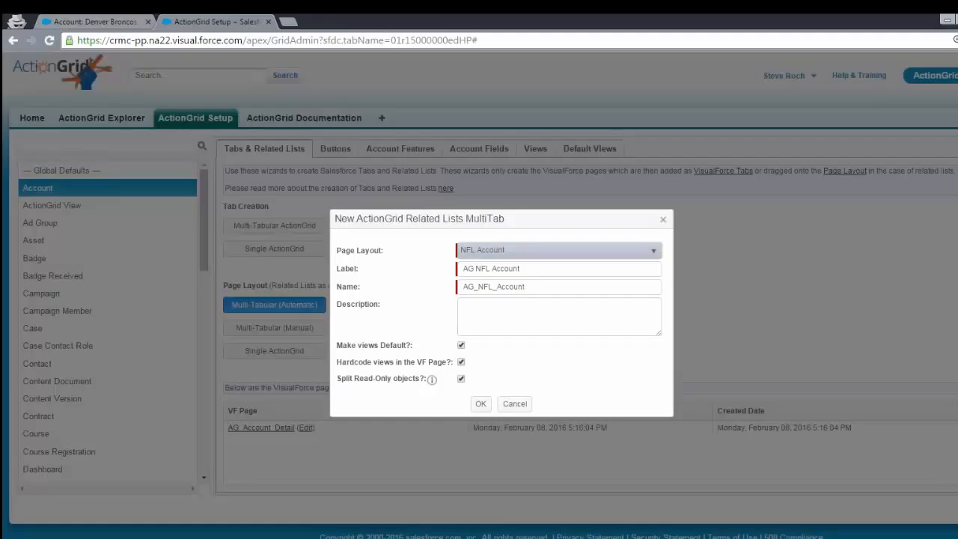
left_click(480, 404)
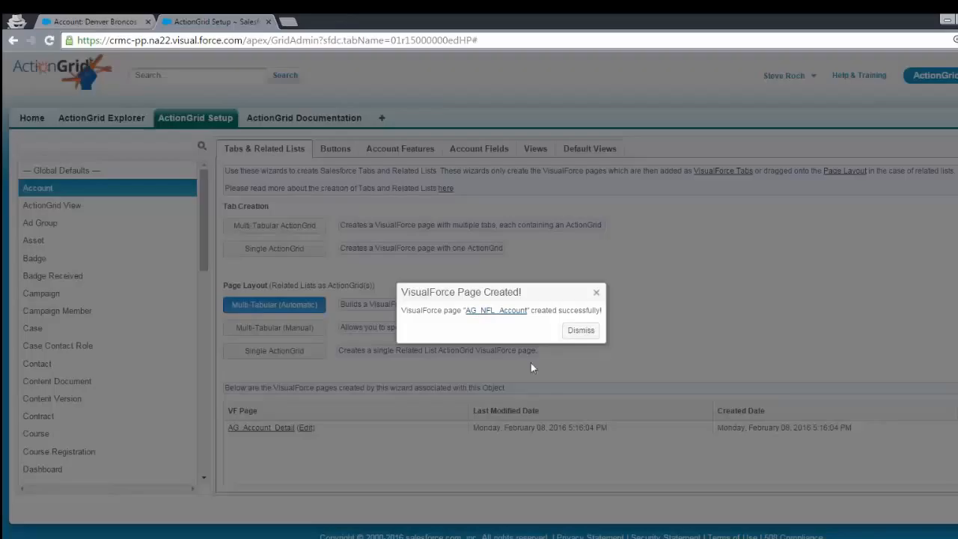
Step: Open the Denver Broncos account's page layout for editing and list the available Visualforce pages
left_click(123, 22)
left_click(816, 140)
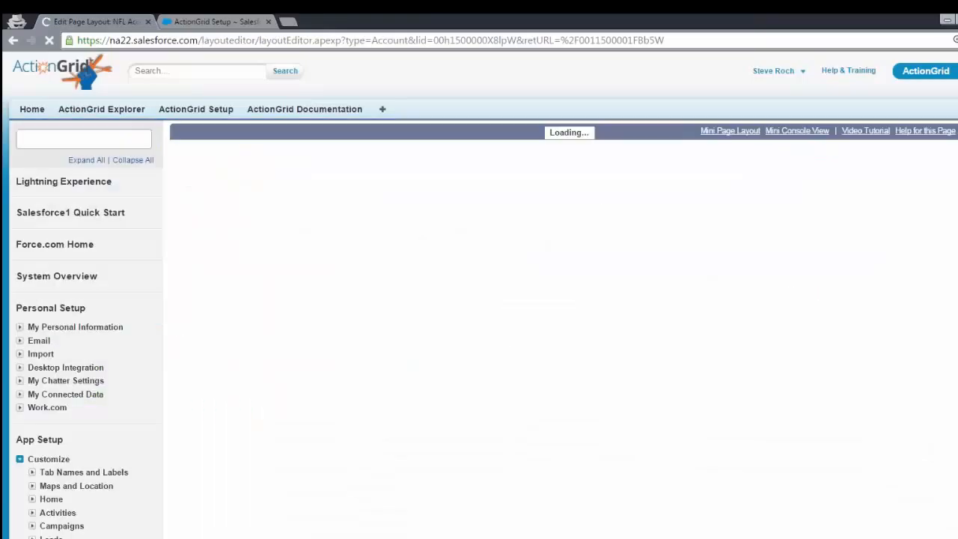
scroll(268, 246, "down", 2)
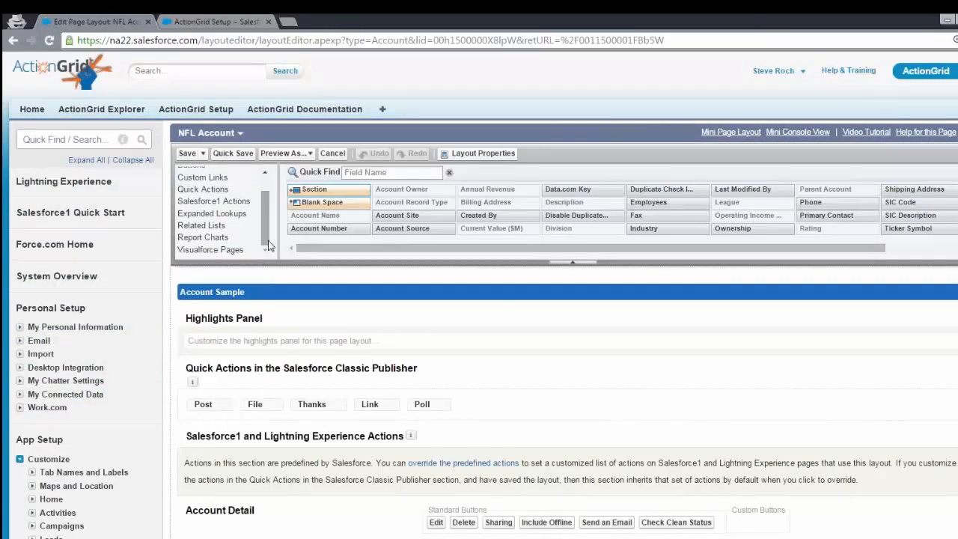
left_click(212, 249)
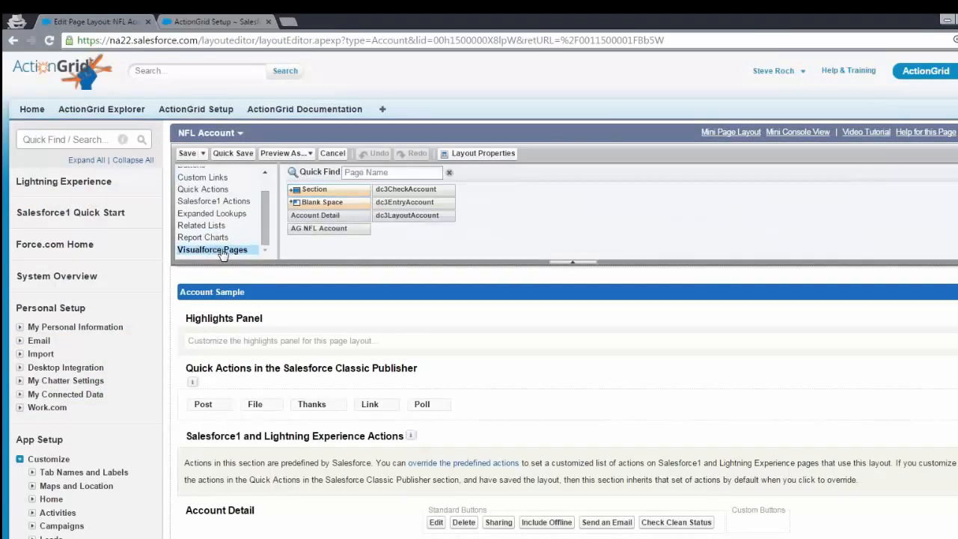
Step: Place the AG NFL Account Visualforce page in the "ActionGrid Related Lists Rock!" section of the layout
scroll(424, 323, "down", 3)
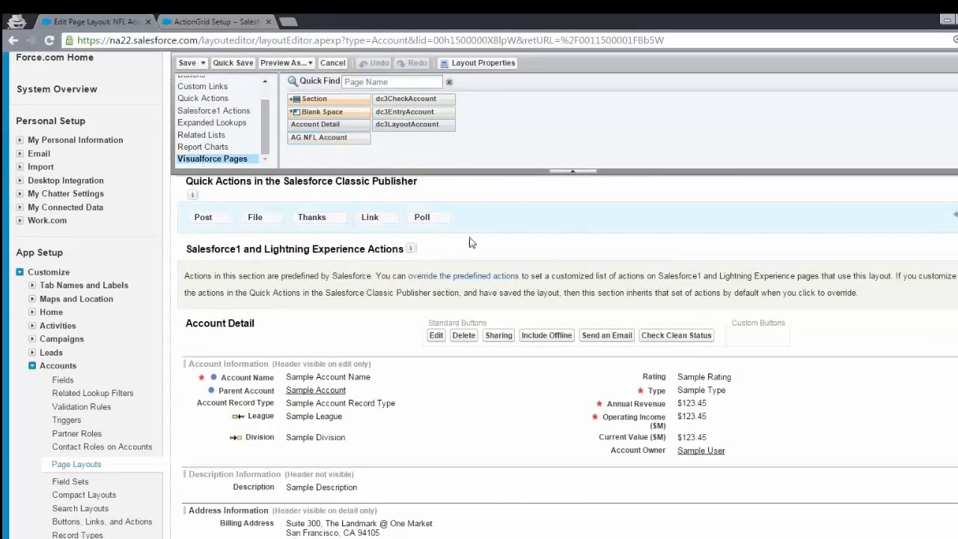
scroll(56, 227, "down", 2)
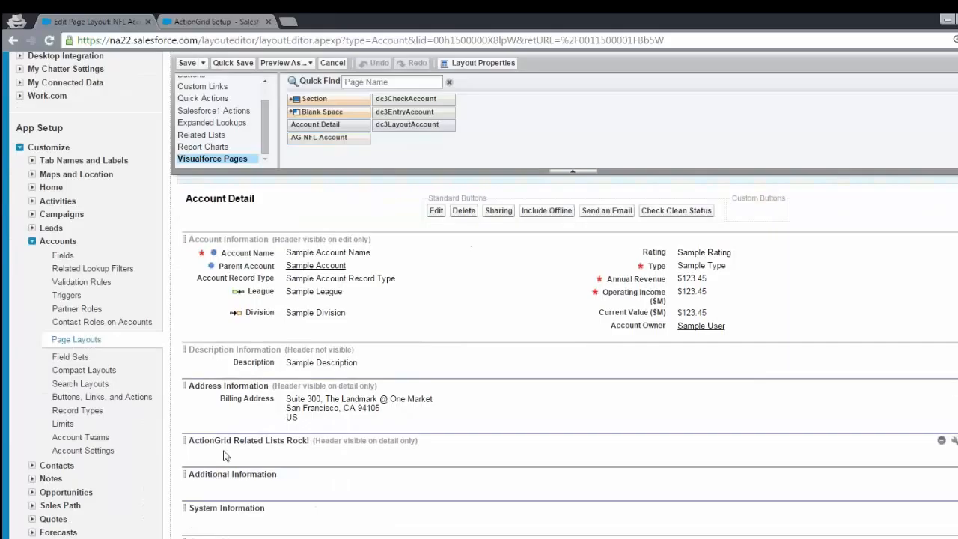
left_click_drag(319, 138, 322, 458)
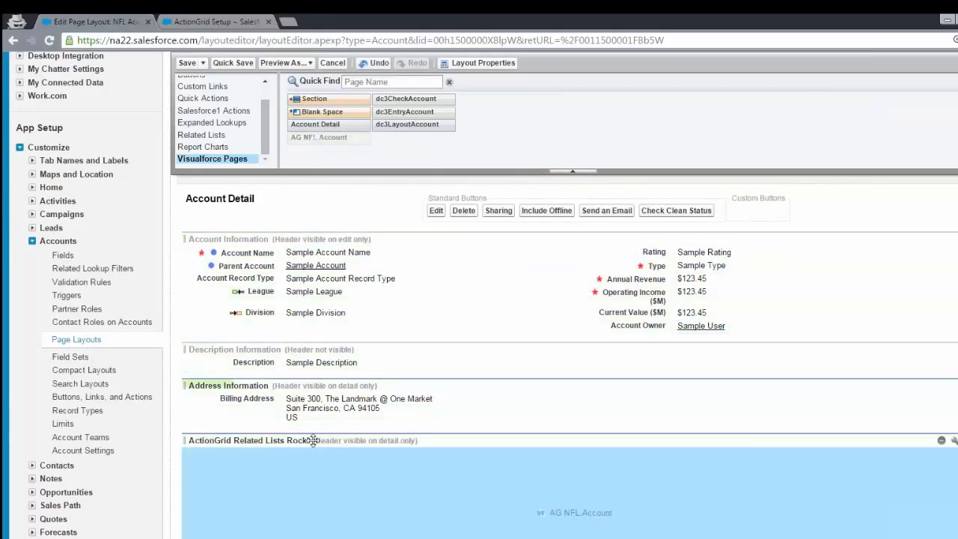
Step: Set the height of the AG NFL Account Visualforce page in the layout to 500 pixels
left_click(954, 454)
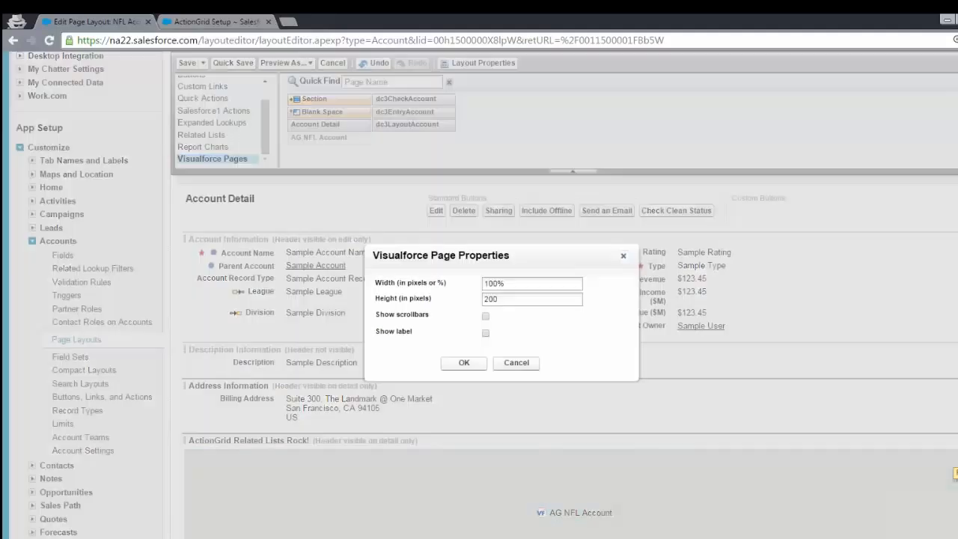
left_click_drag(525, 300, 429, 306)
type("500")
left_click(467, 364)
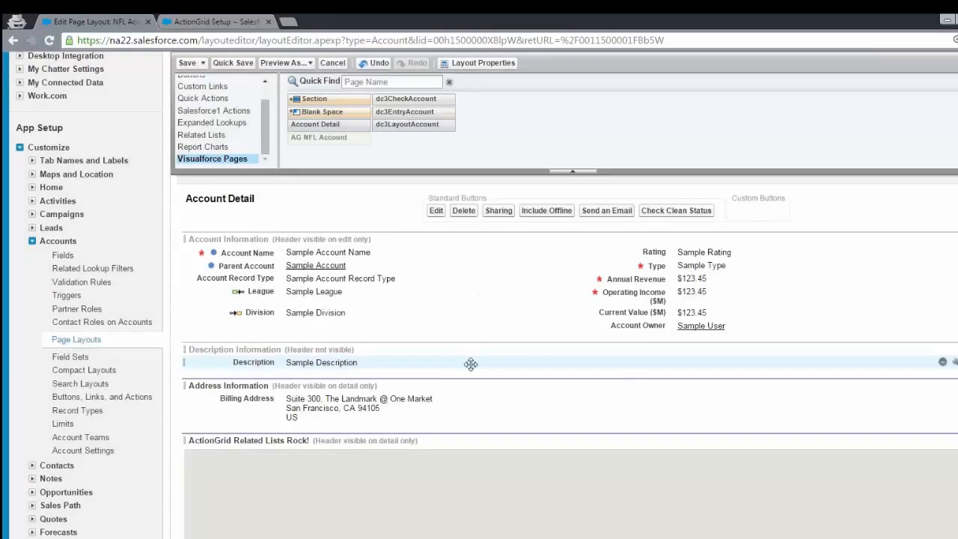
Step: Save the page layout and select the first contact in the Denver Broncos account's ActionGrid Contacts list
left_click(180, 64)
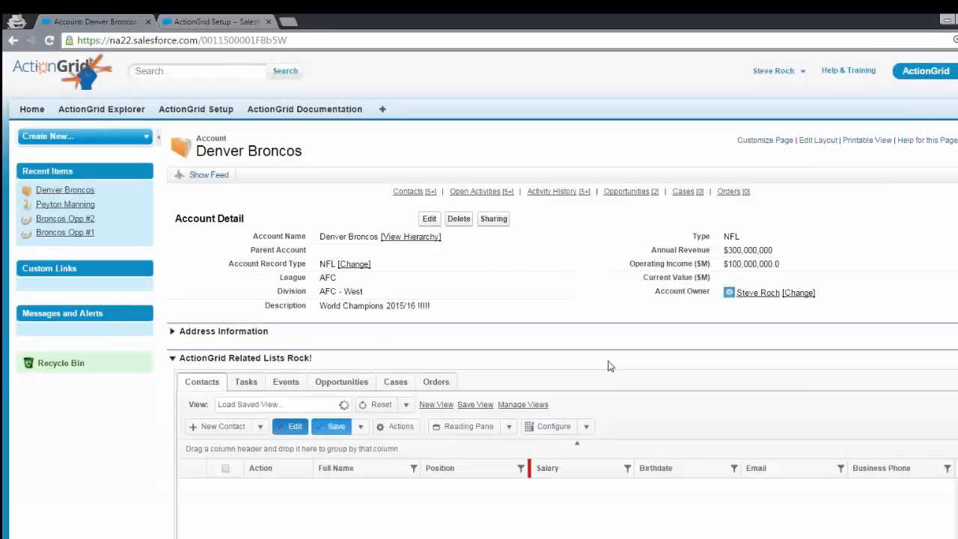
scroll(600, 334, "down", 3)
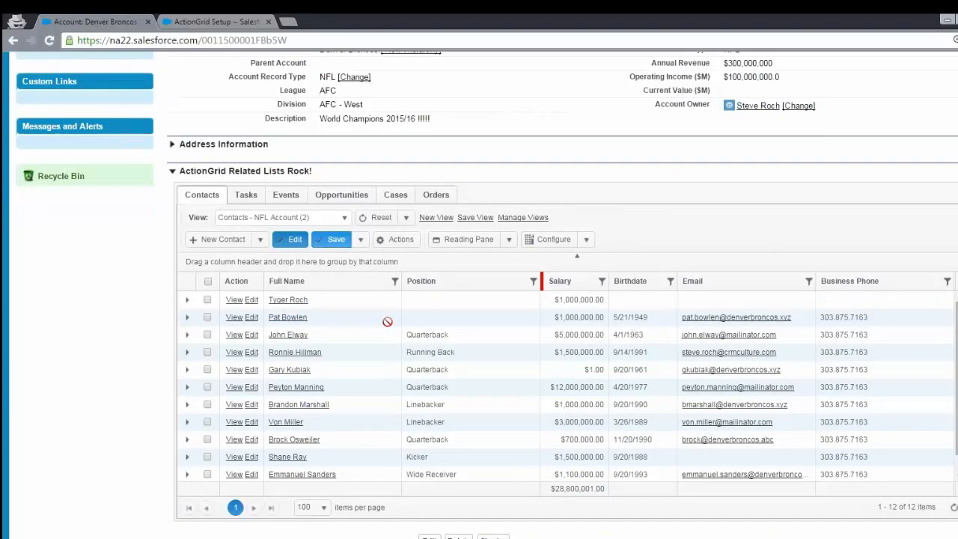
left_click(367, 301)
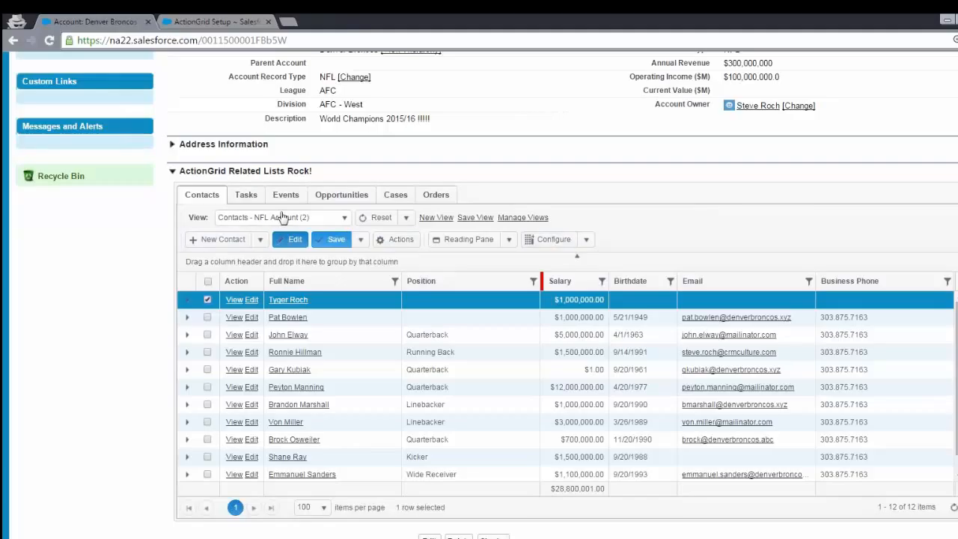
Step: Add a new task row in the account's Tasks list and show its Opportunities list
left_click(258, 201)
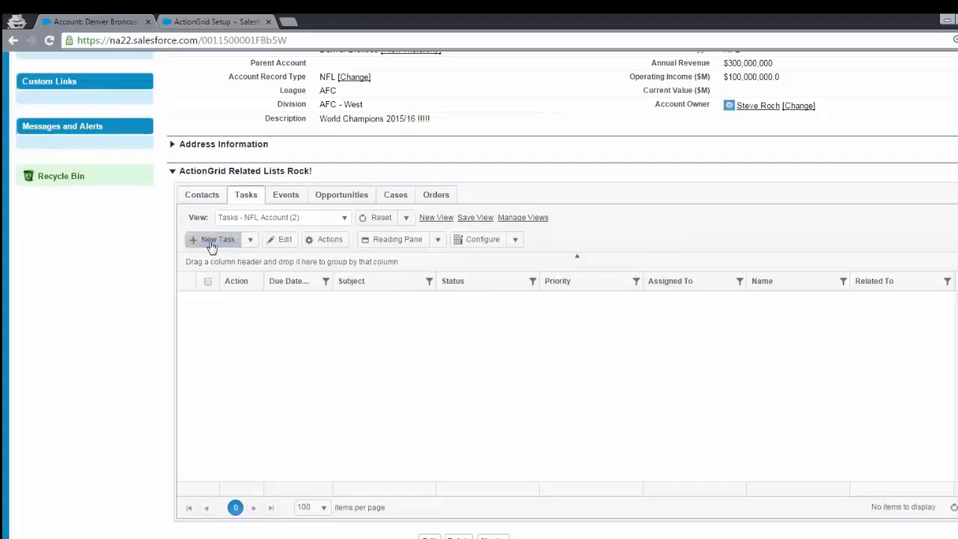
left_click(212, 241)
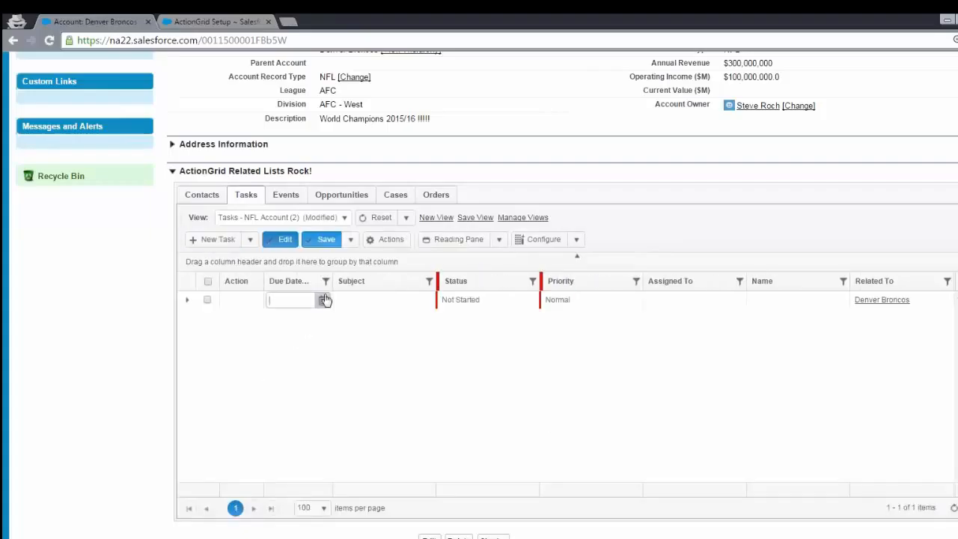
left_click(349, 196)
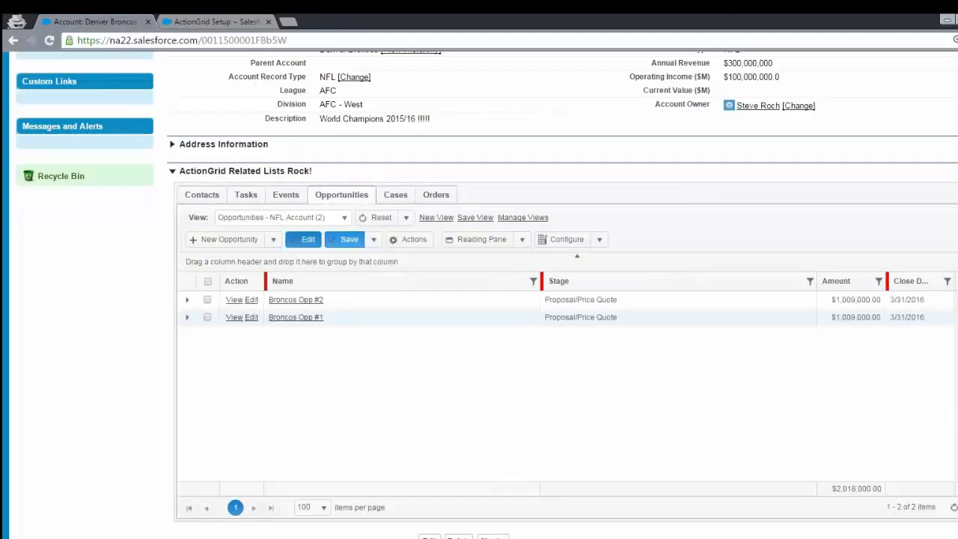
Step: Switch to the other browser window's Opportunity Multi-Tab page and remove the Account (League) and Close Date (Month) columns from the Open Opps grid
left_click(300, 538)
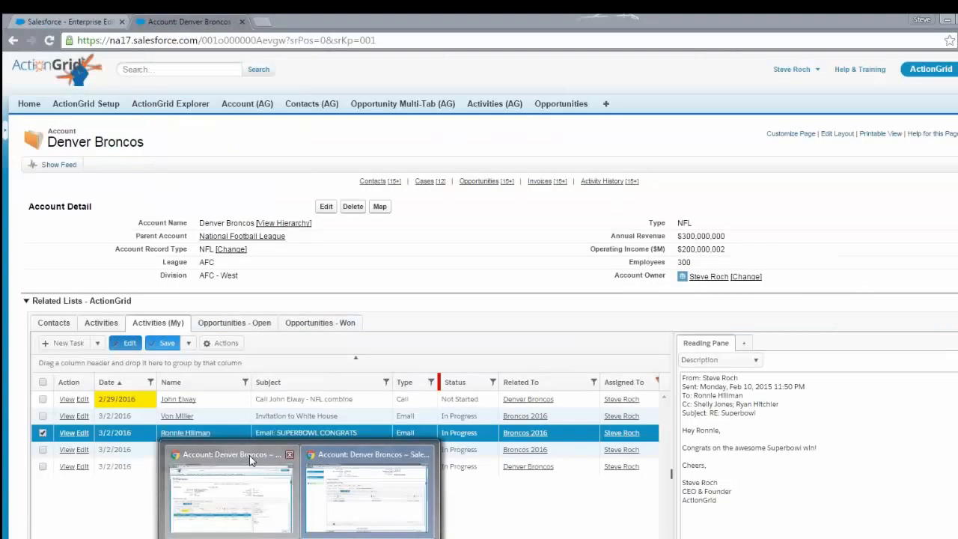
left_click(249, 455)
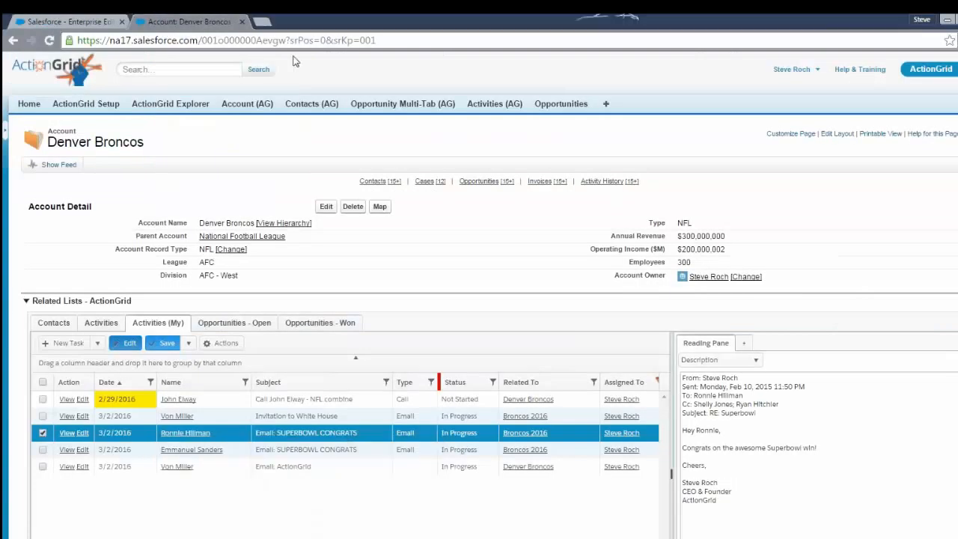
left_click(85, 22)
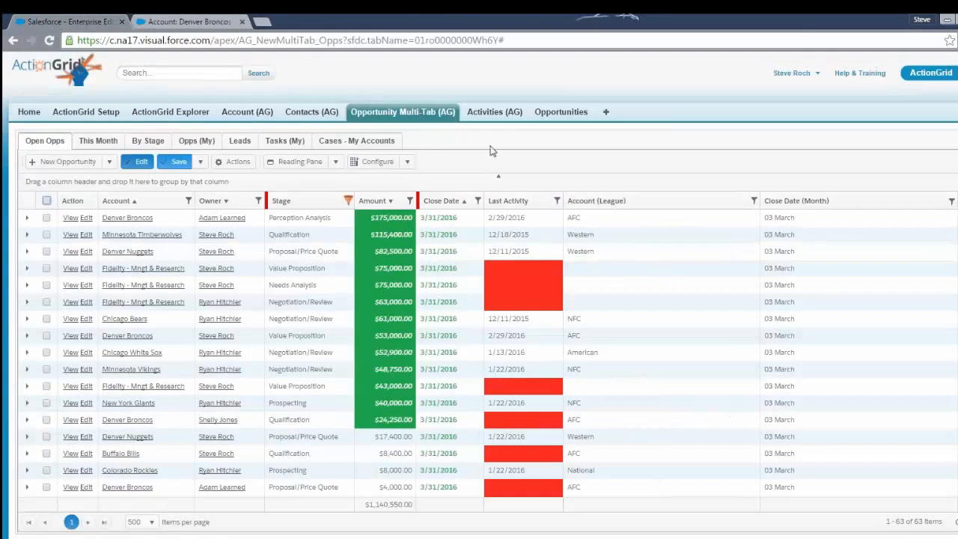
left_click_drag(644, 206, 767, 136)
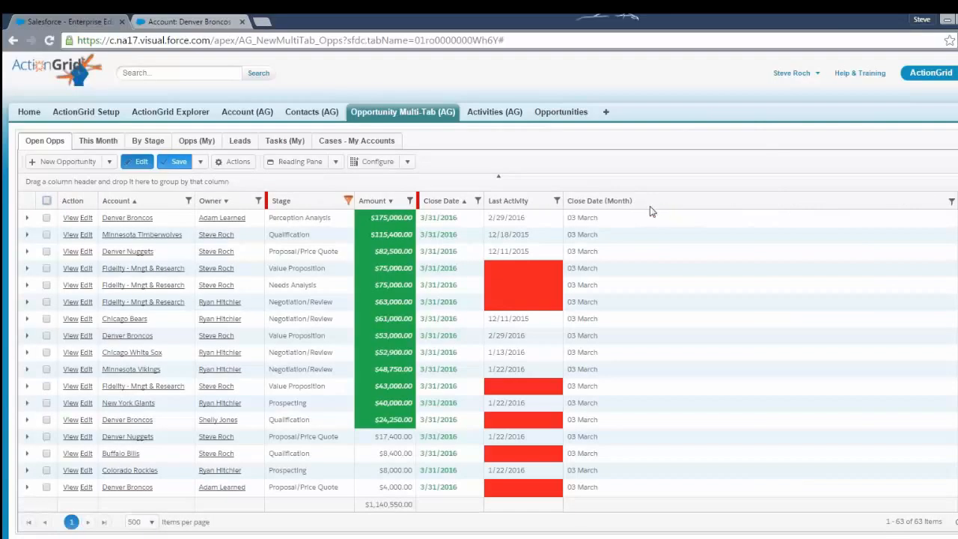
left_click_drag(653, 206, 696, 139)
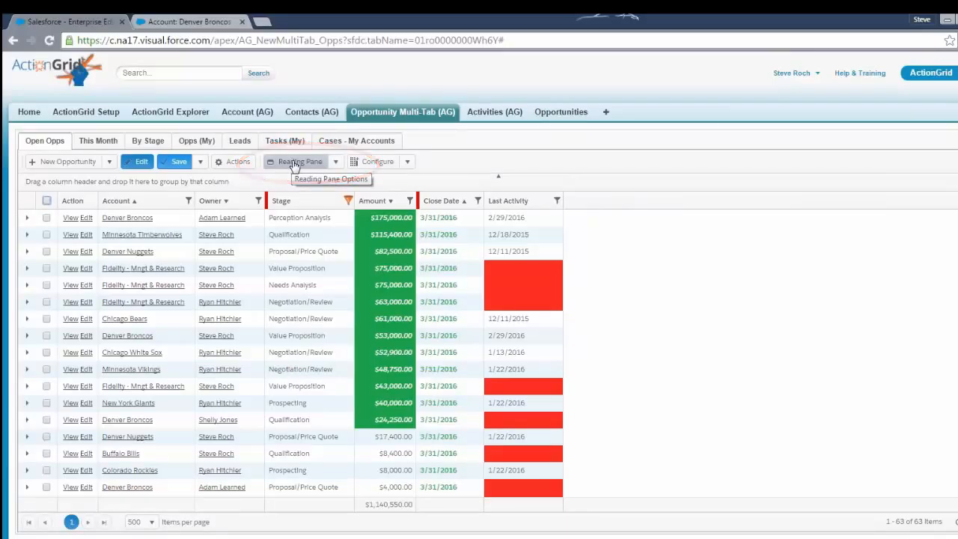
Step: Show the reading pane and review the products, tasks, Chatter and account detail for the $53,000 Denver Broncos opportunity
left_click(304, 164)
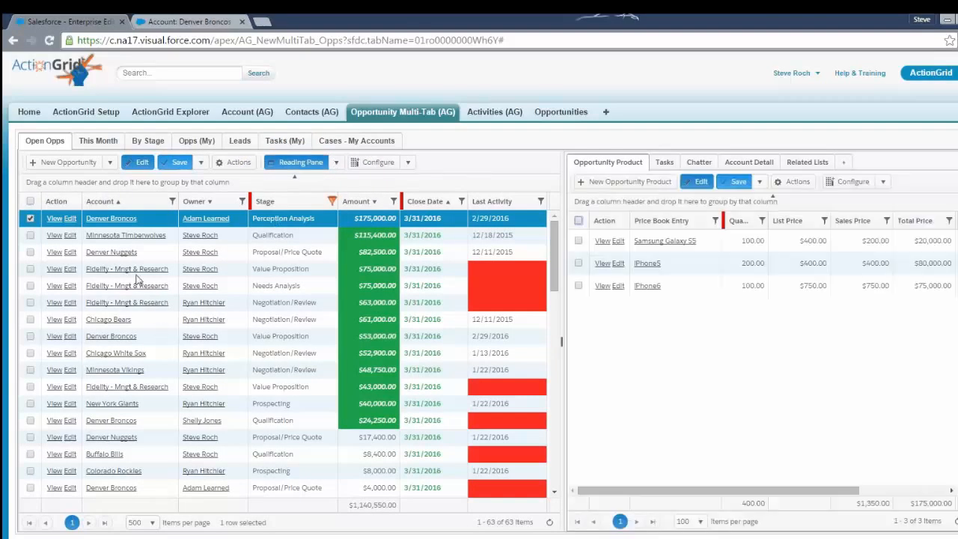
left_click(288, 339)
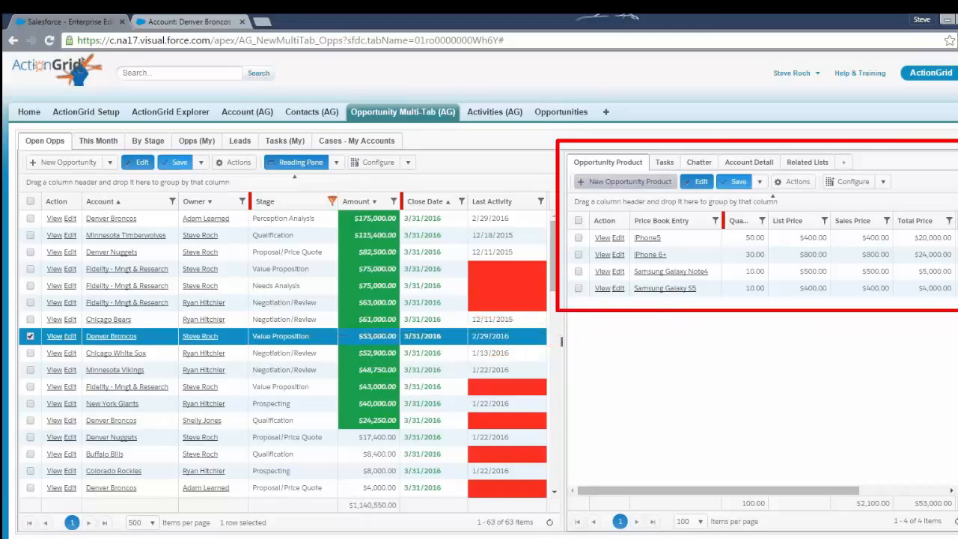
left_click(665, 162)
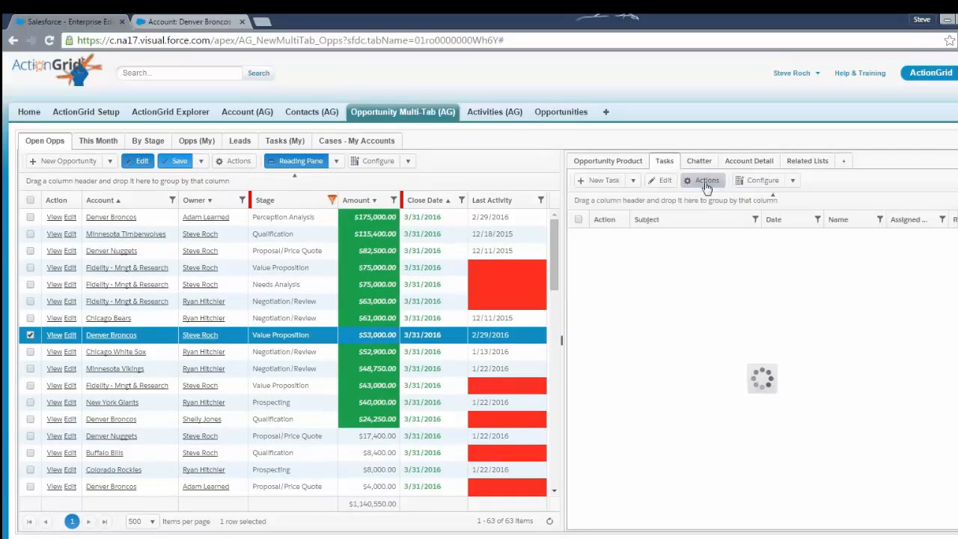
left_click(699, 162)
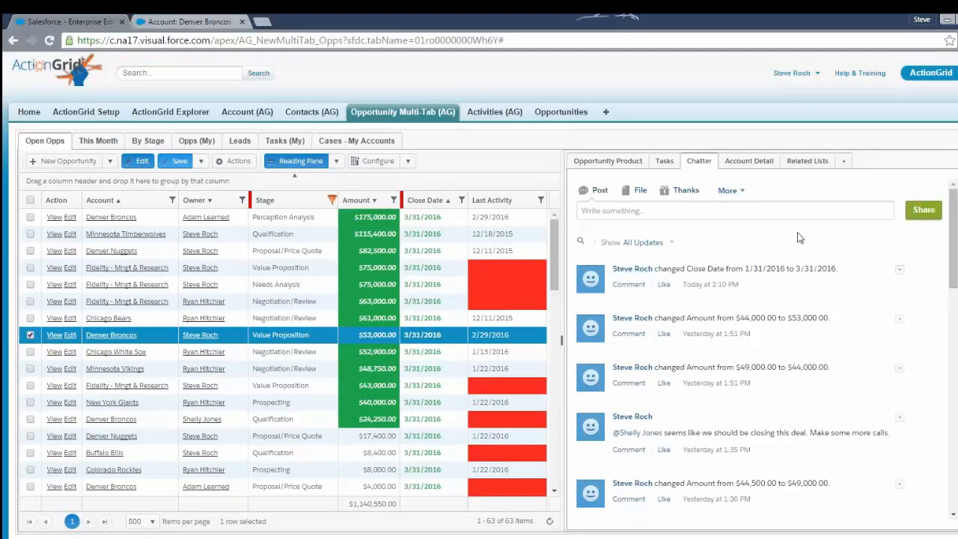
left_click(689, 163)
left_click(760, 163)
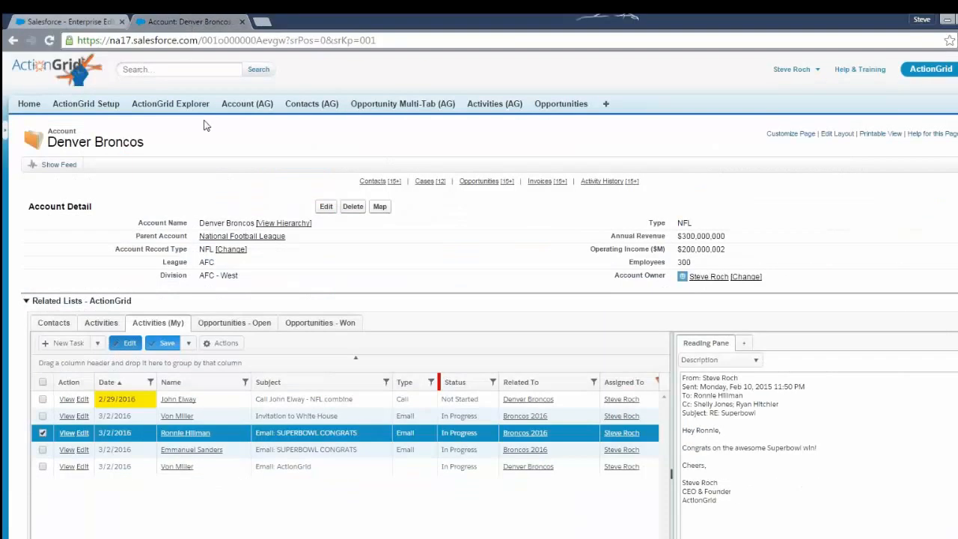
Step: Open the Account (AG) grid, show its reading pane and widen the pane to about half the page
left_click(280, 104)
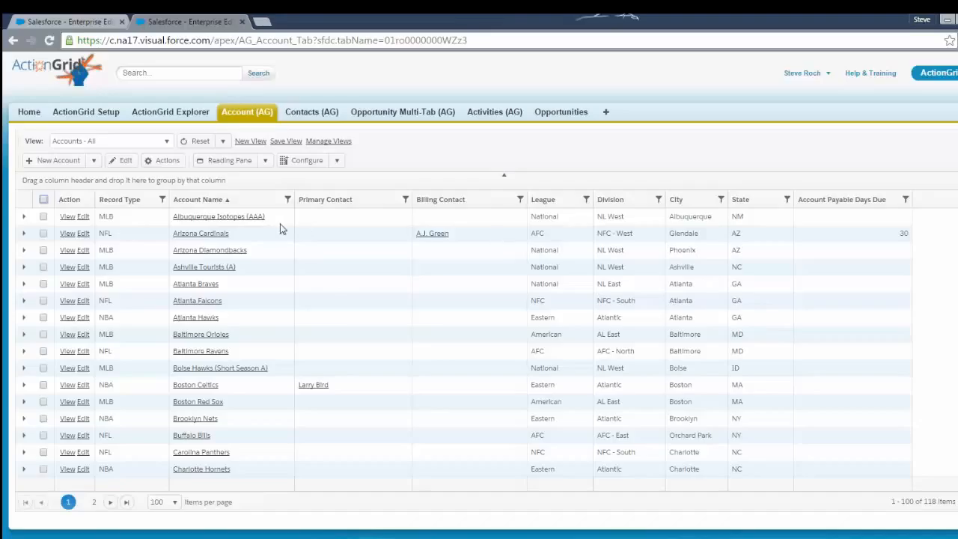
left_click(229, 162)
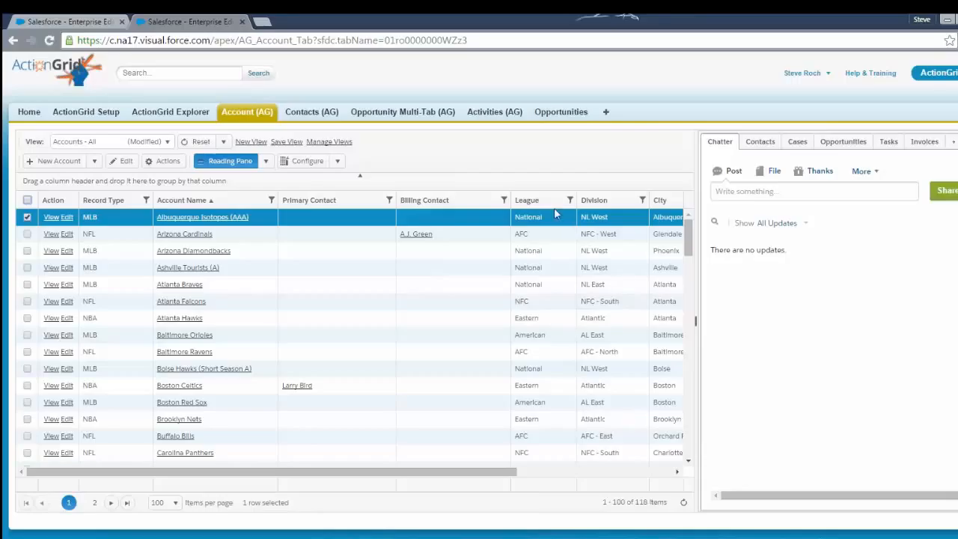
left_click_drag(693, 224, 567, 216)
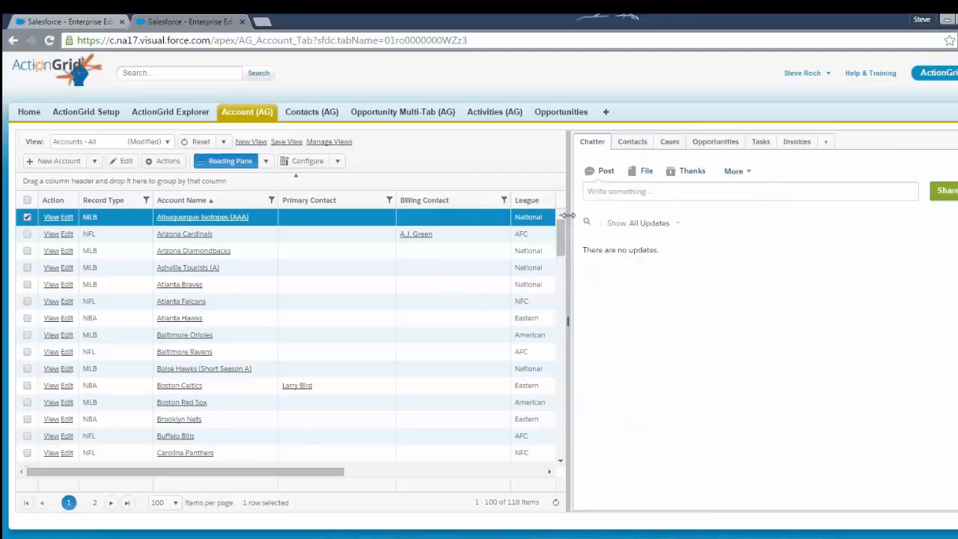
Step: Add the AG Account Detail Visualforce page as a reading pane tab in the accounts grid and display it
left_click(829, 145)
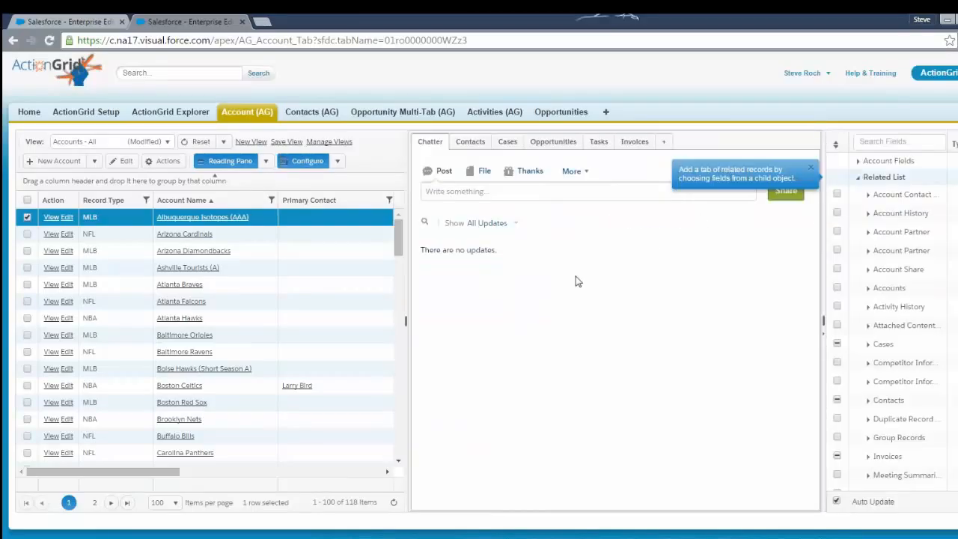
left_click(859, 178)
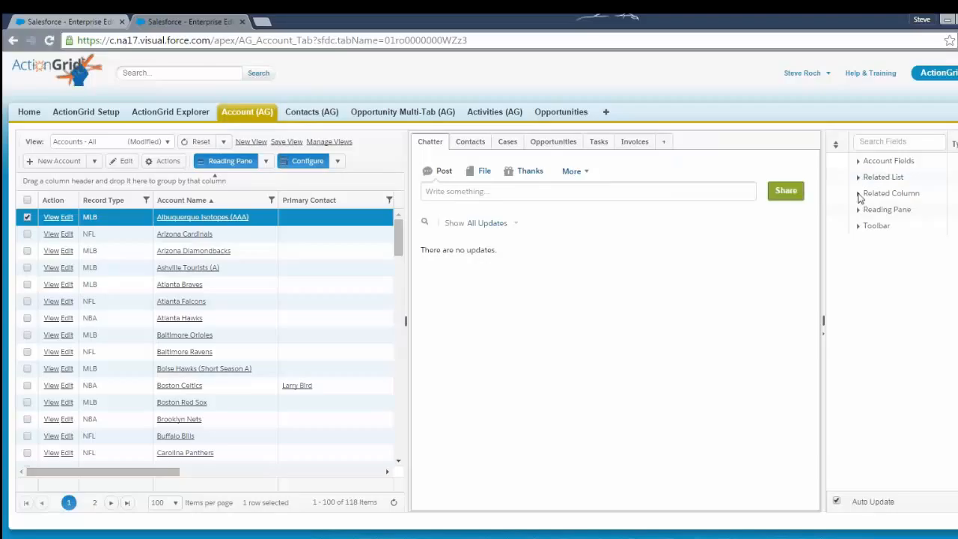
left_click(859, 210)
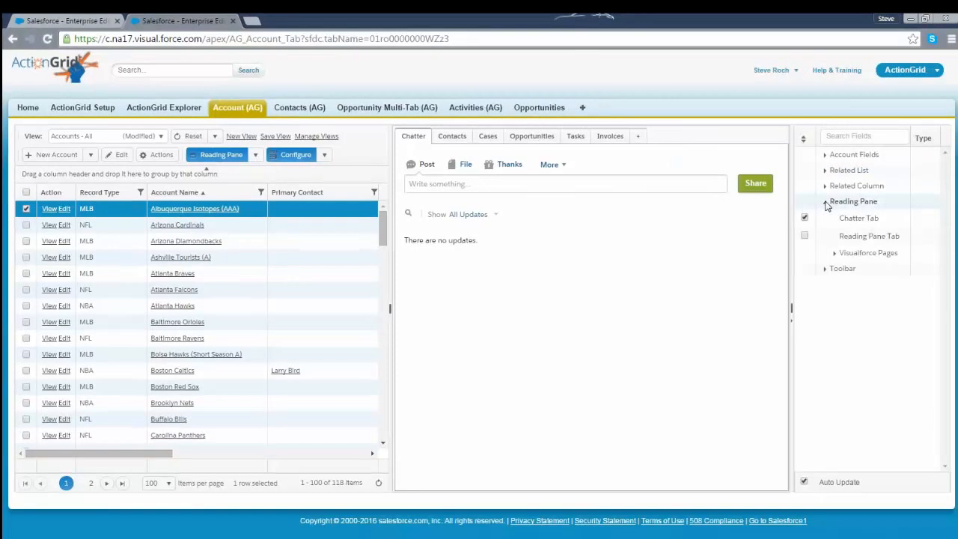
left_click(835, 253)
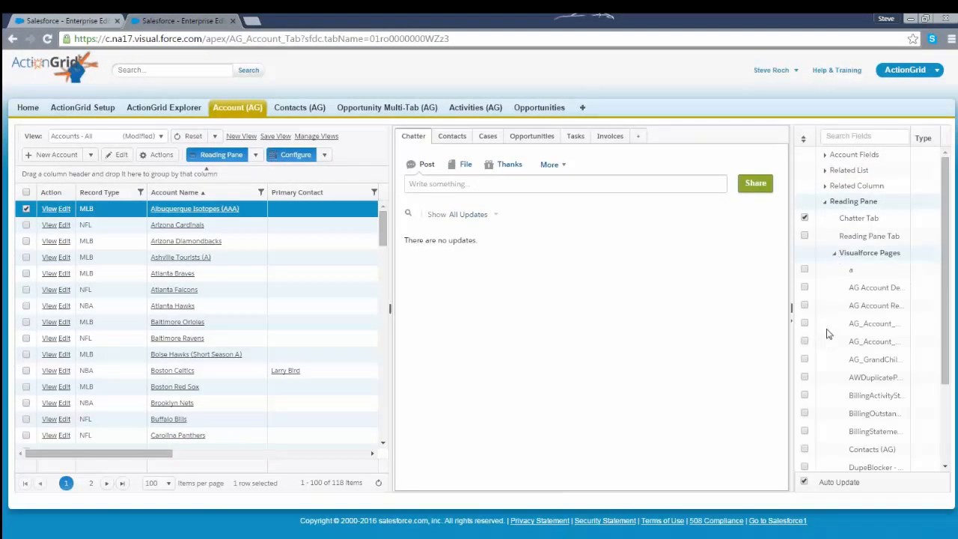
scroll(828, 334, "down", 3)
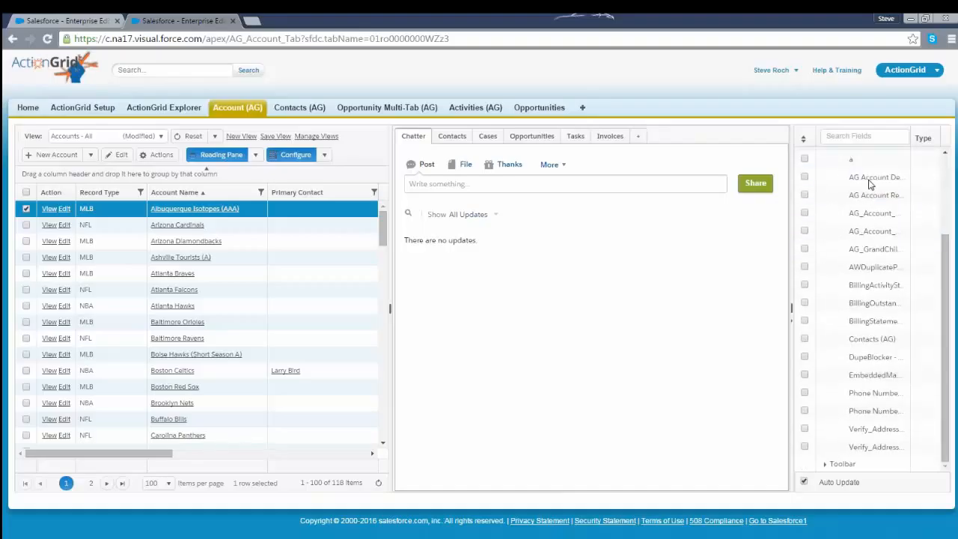
left_click(805, 178)
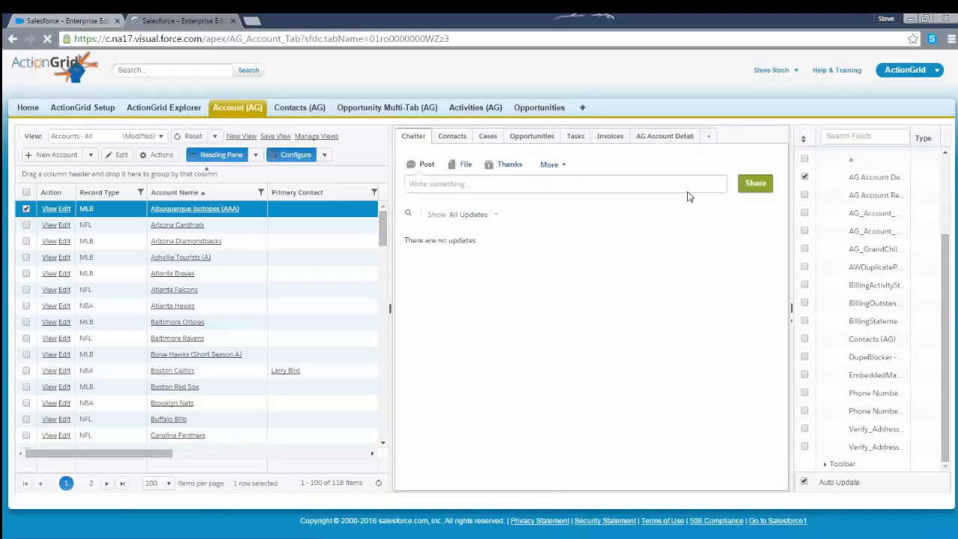
left_click(670, 141)
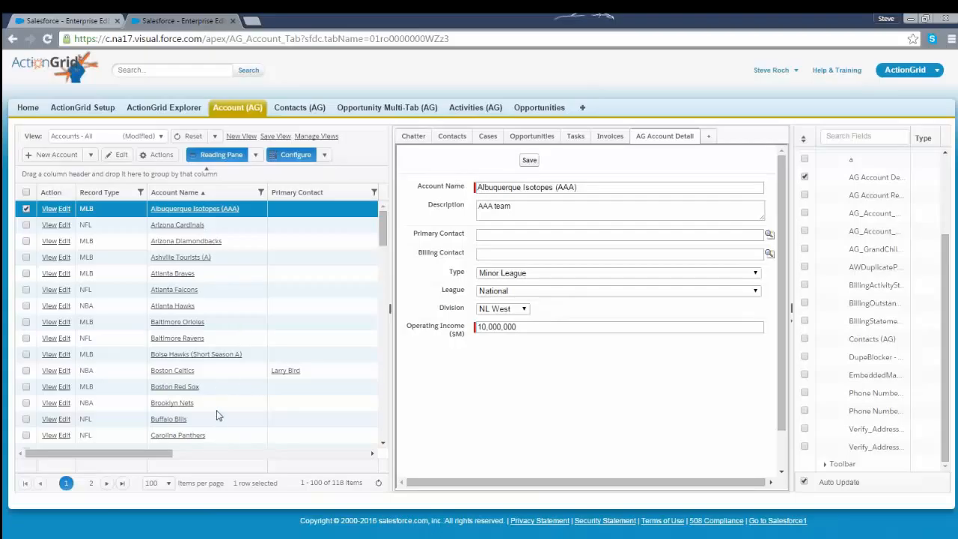
Step: Select the Denver Broncos account in the grid and activate the Account Name field in its AG Account Detail form
scroll(257, 414, "down", 3)
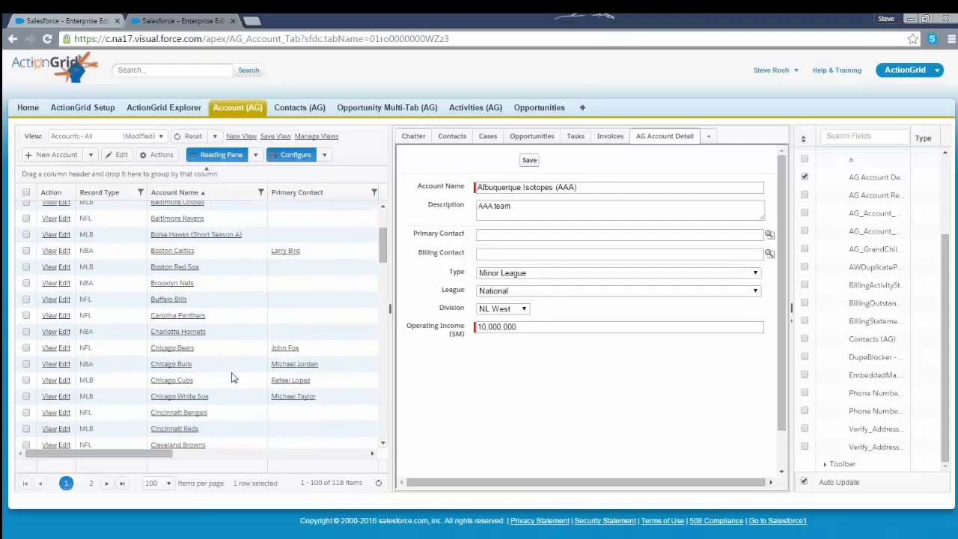
scroll(235, 378, "down", 3)
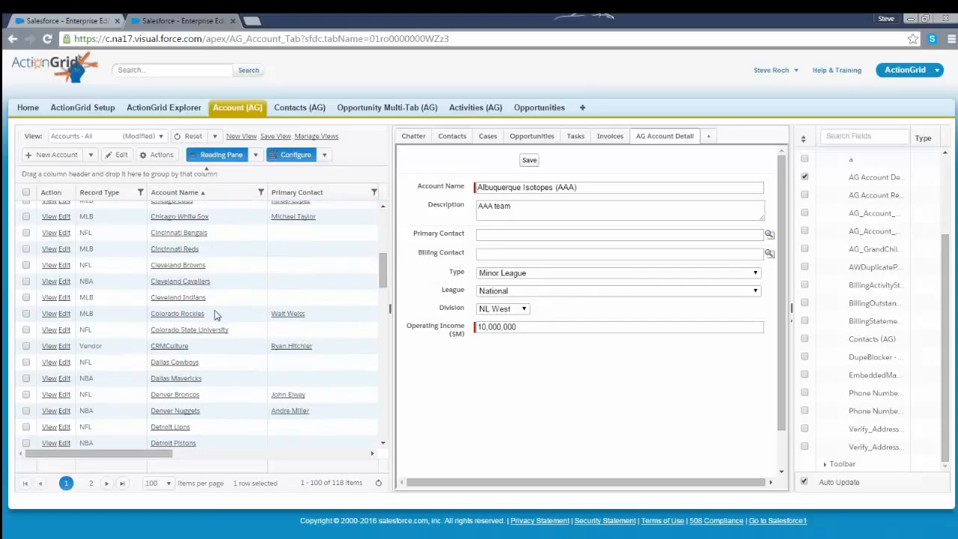
left_click(226, 395)
left_click(575, 188)
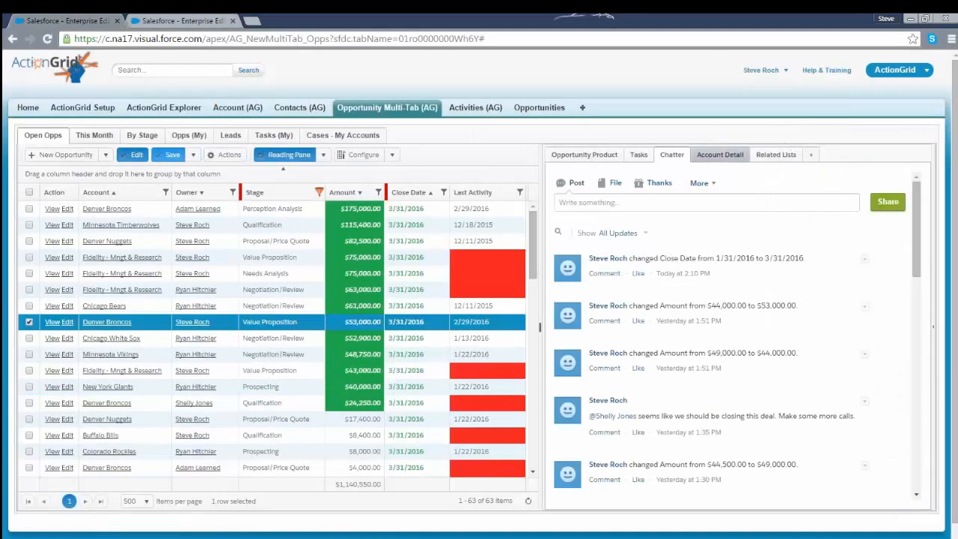
Step: Display the account detail form for the selected Denver Broncos opportunity and activate its Account Name field
left_click(725, 157)
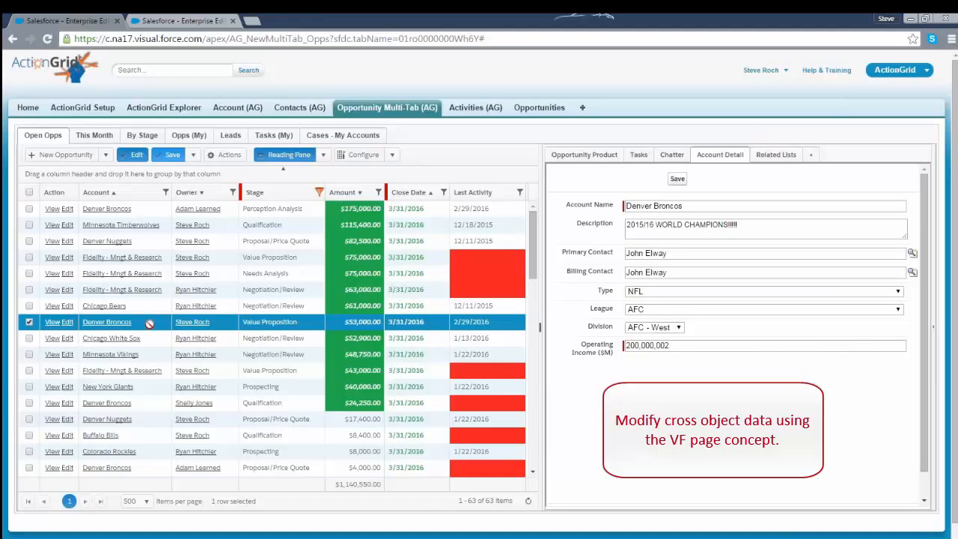
left_click(688, 206)
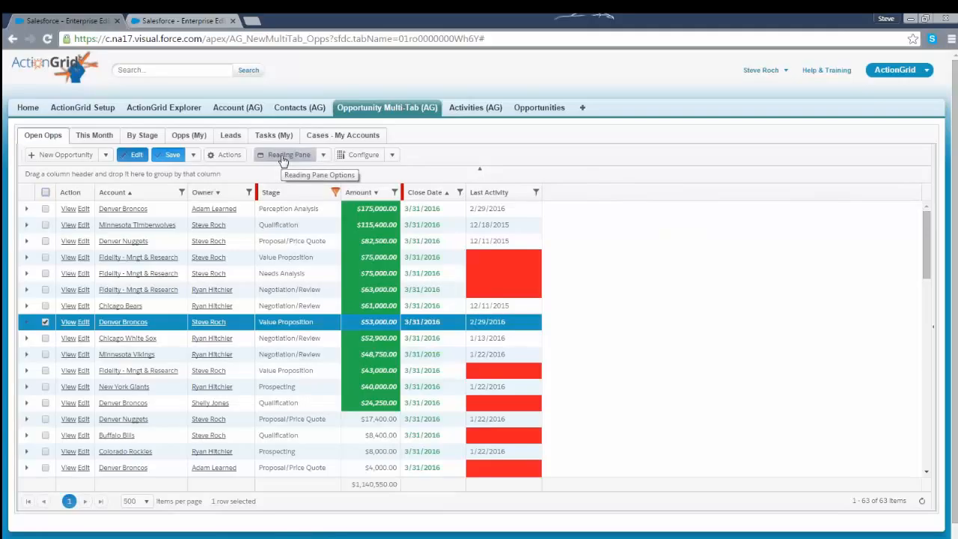
Step: Add the Campaign, Category, Contact, Description, Opp Name, Price Book, Probability (%) and Seats fields as columns in the Open Opps grid
left_click(362, 154)
left_click(813, 172)
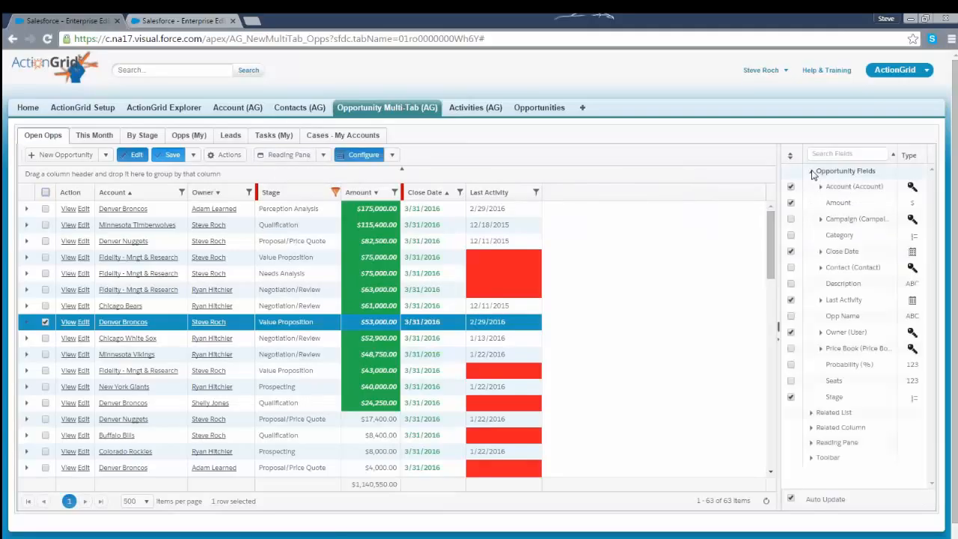
left_click(792, 236)
left_click(791, 268)
left_click(791, 283)
left_click(792, 316)
left_click(793, 348)
left_click(791, 366)
left_click(792, 381)
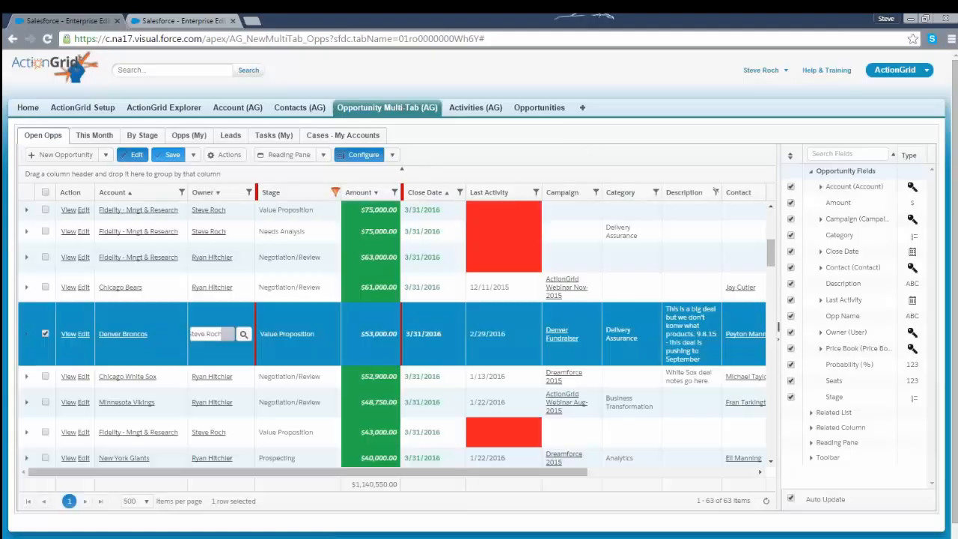
Step: Freeze the Account column in the Open Opps grid and remove the Description column
left_click_drag(583, 473, 452, 475)
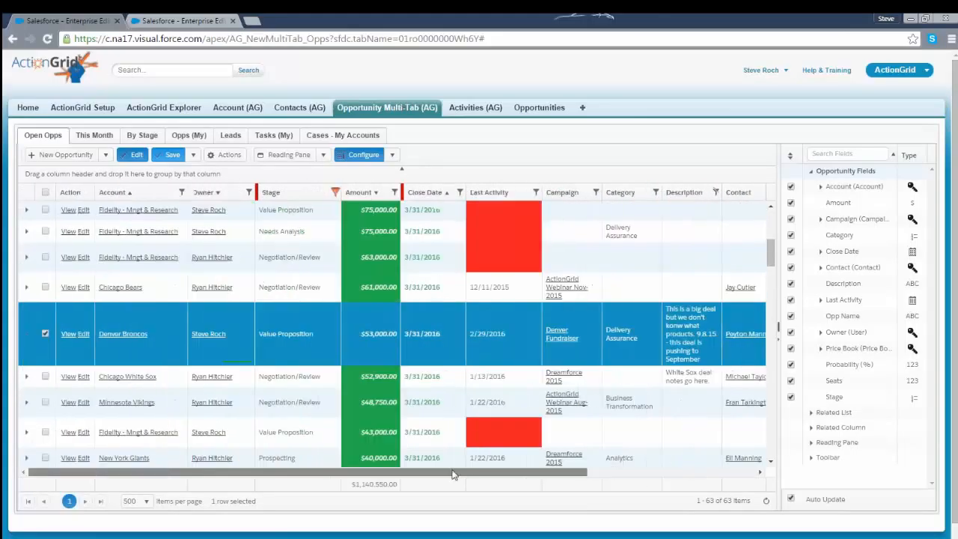
right_click(154, 197)
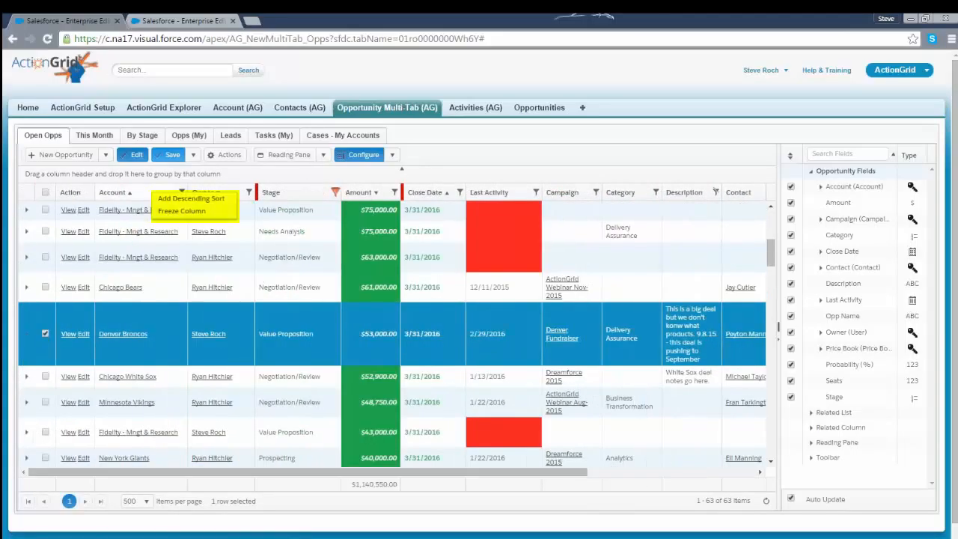
left_click(172, 211)
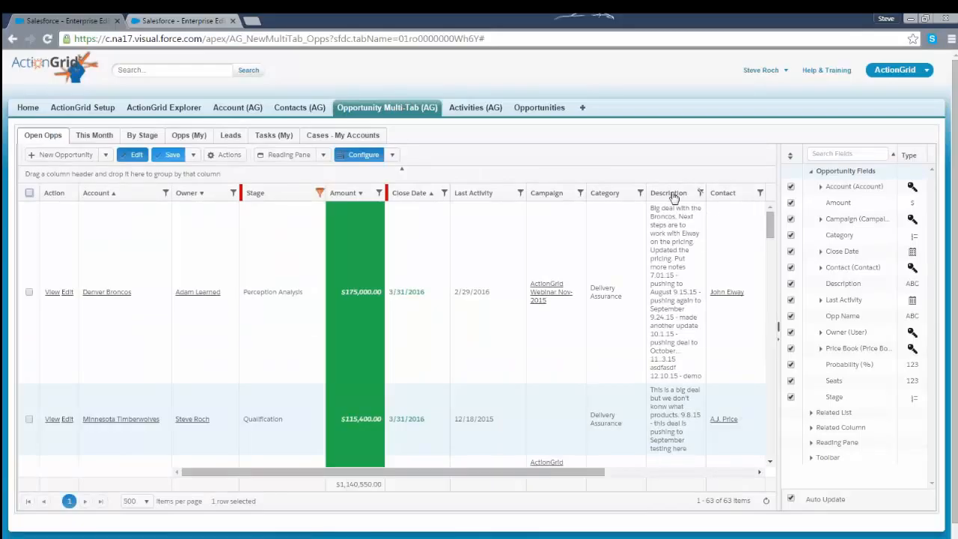
left_click_drag(670, 193, 840, 266)
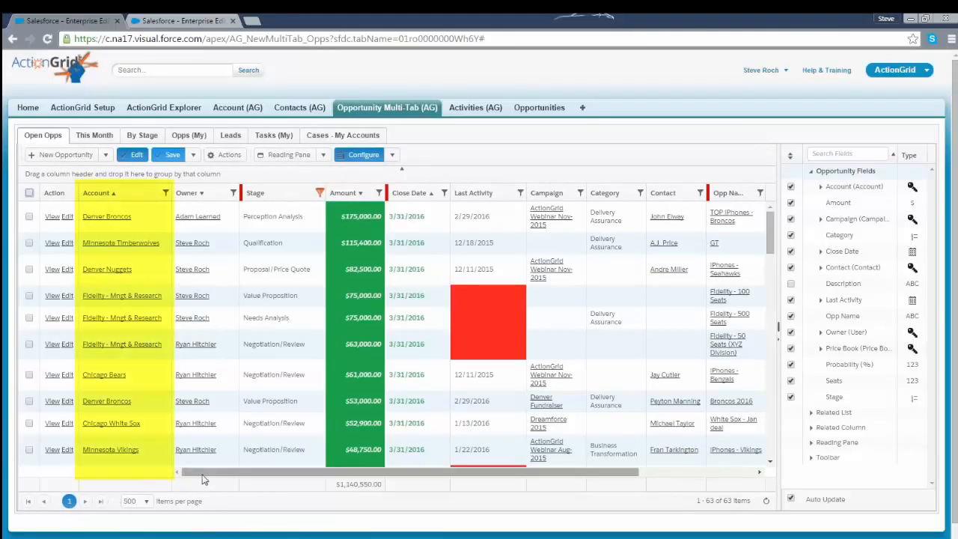
left_click_drag(292, 477, 488, 480)
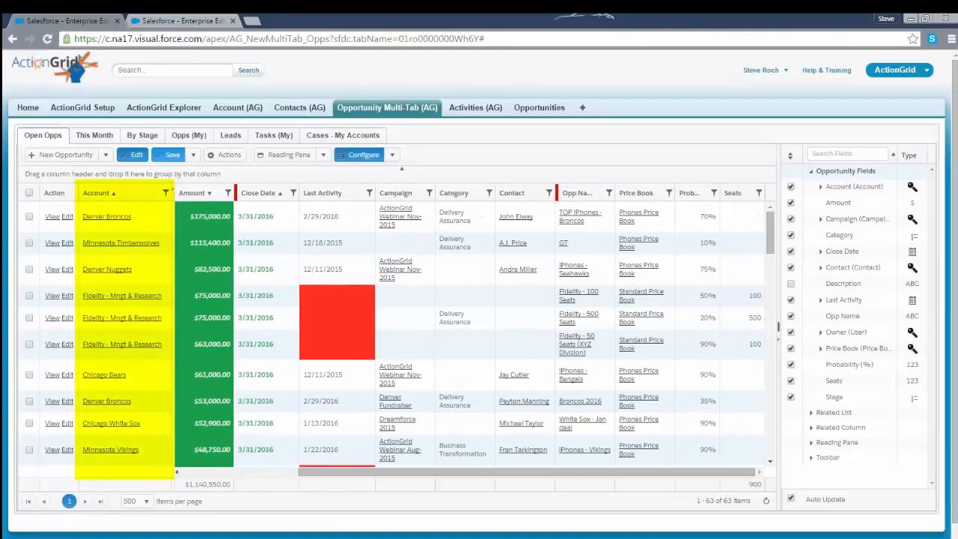
Step: Widen the field configuration pane beside the Open Opps grid, check the grid's last columns, and close the pane
left_click_drag(776, 308, 538, 308)
left_click_drag(359, 479, 528, 481)
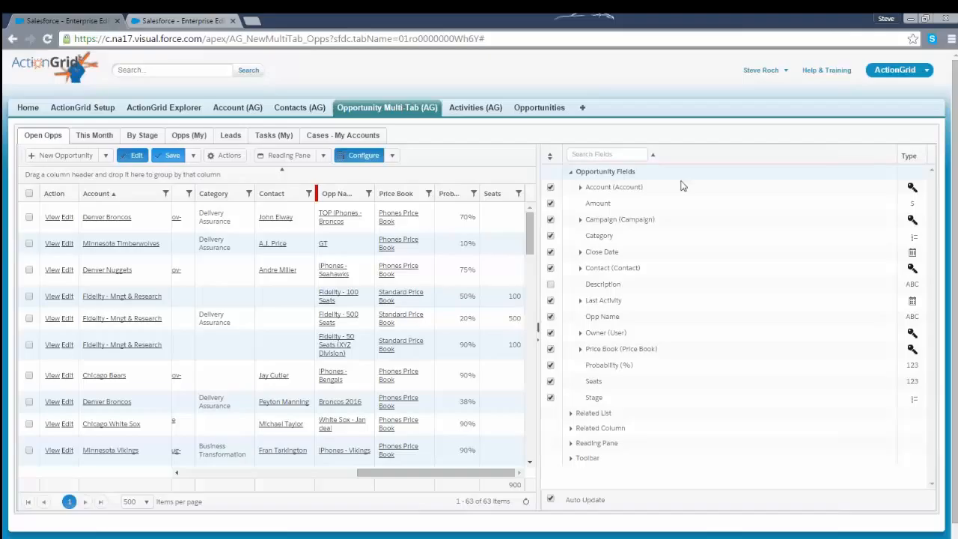
left_click(381, 162)
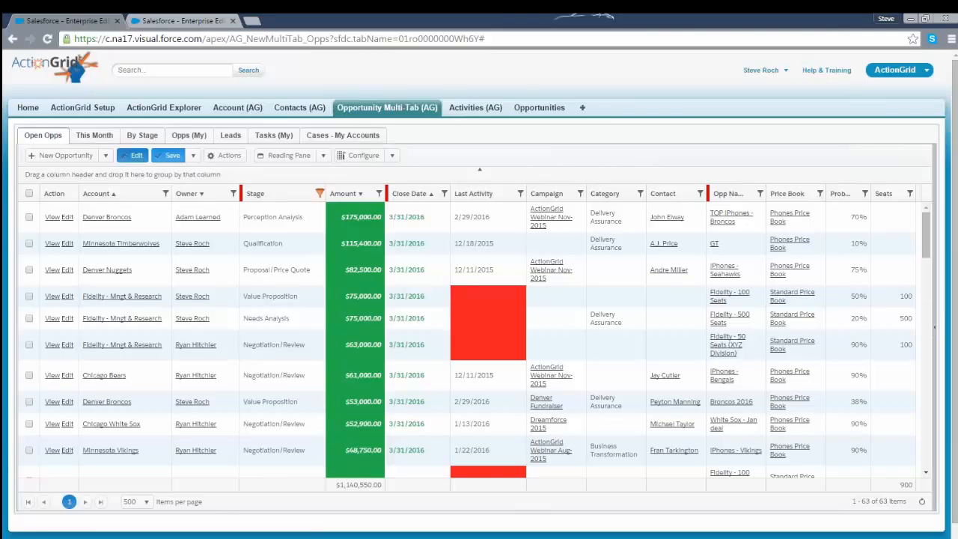
Step: Reopen the configuration pane, turn the Views toolbar option on and back off, and collapse the pane
left_click(934, 327)
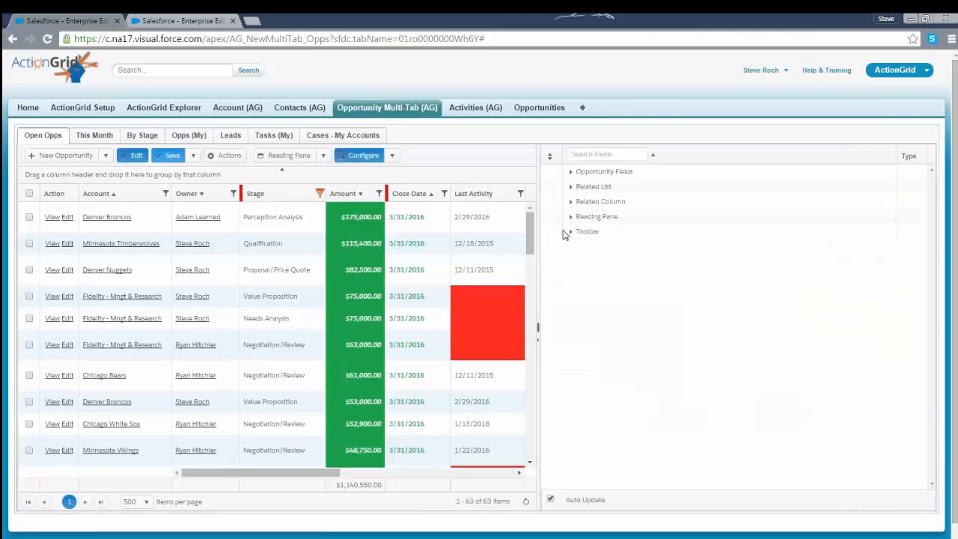
left_click(569, 232)
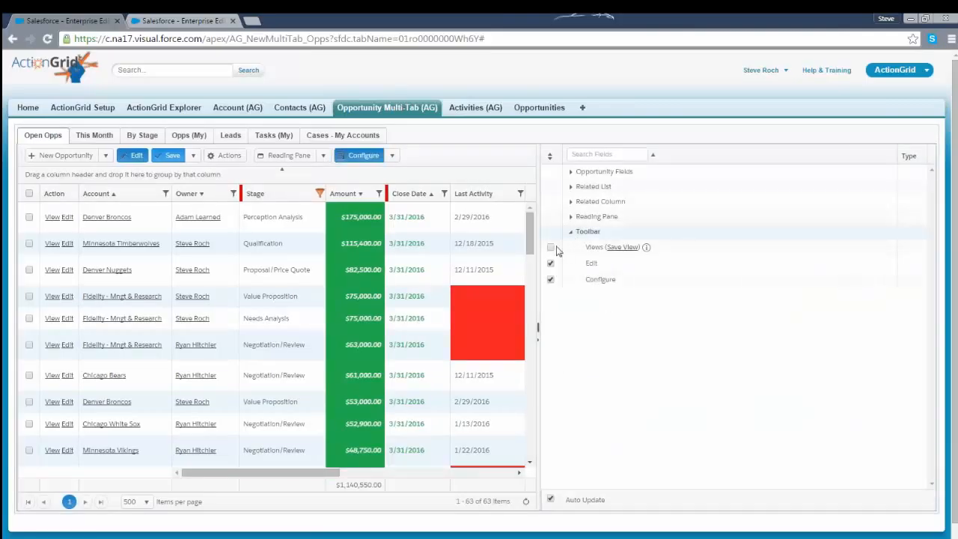
left_click(551, 248)
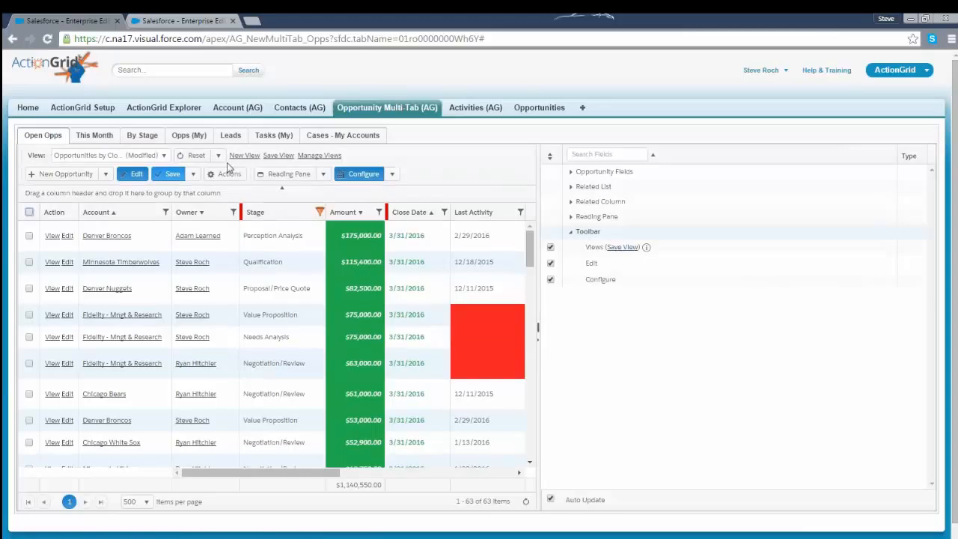
left_click(552, 248)
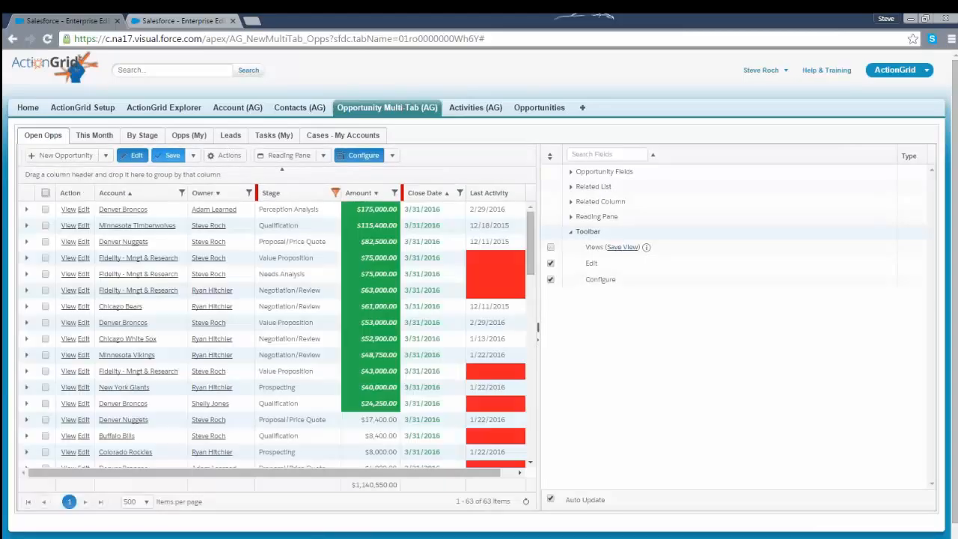
left_click(539, 340)
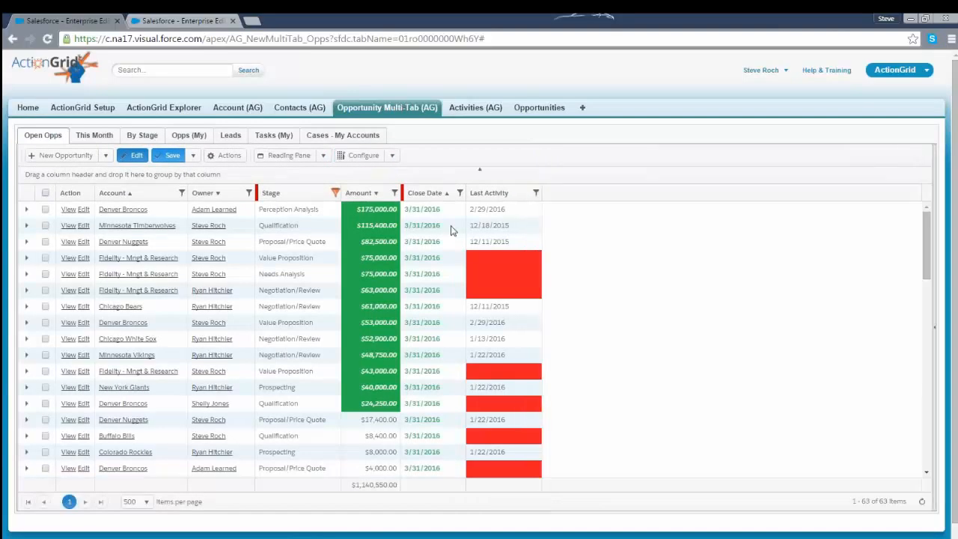
Step: Select the $175,000 Denver Broncos opportunity and open the grid's Conditional Formatting Rules
left_click(511, 209)
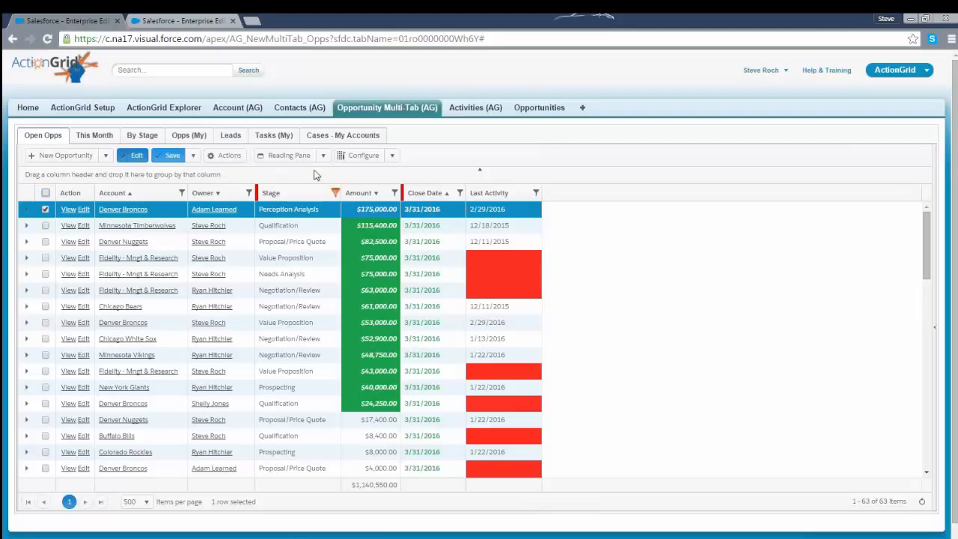
left_click(392, 157)
left_click(395, 156)
left_click(386, 186)
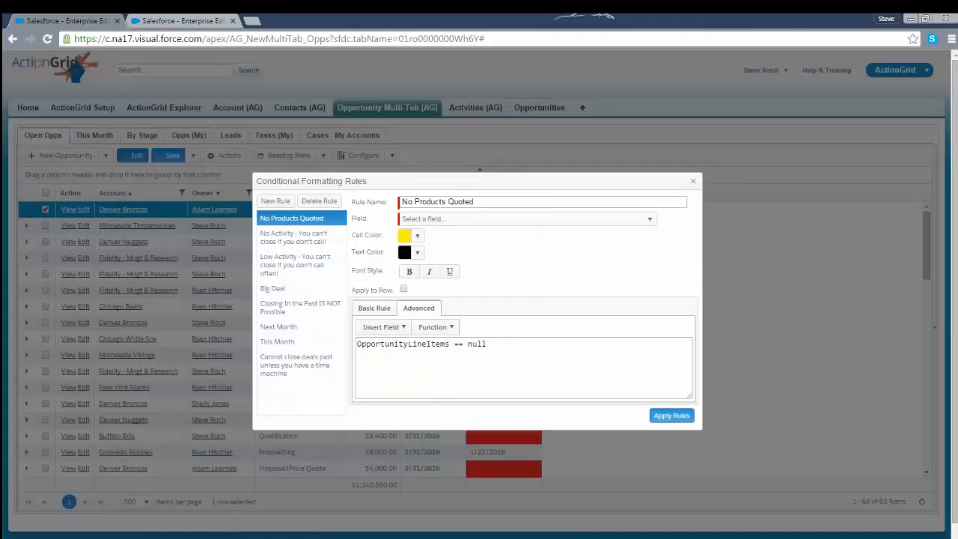
Step: Create a conditional formatting rule named Compare Two Dates for the Close Date field
left_click(275, 201)
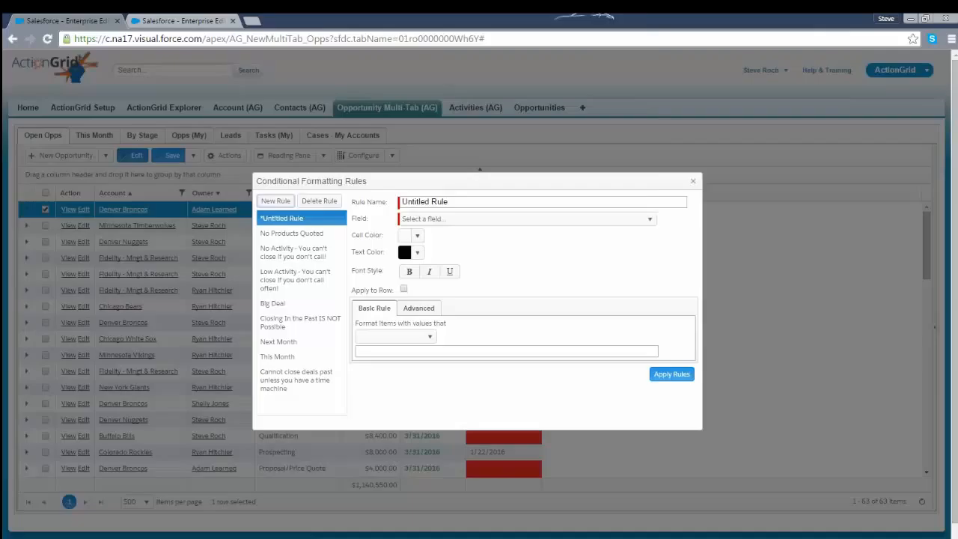
triple_click(444, 202)
type("Co")
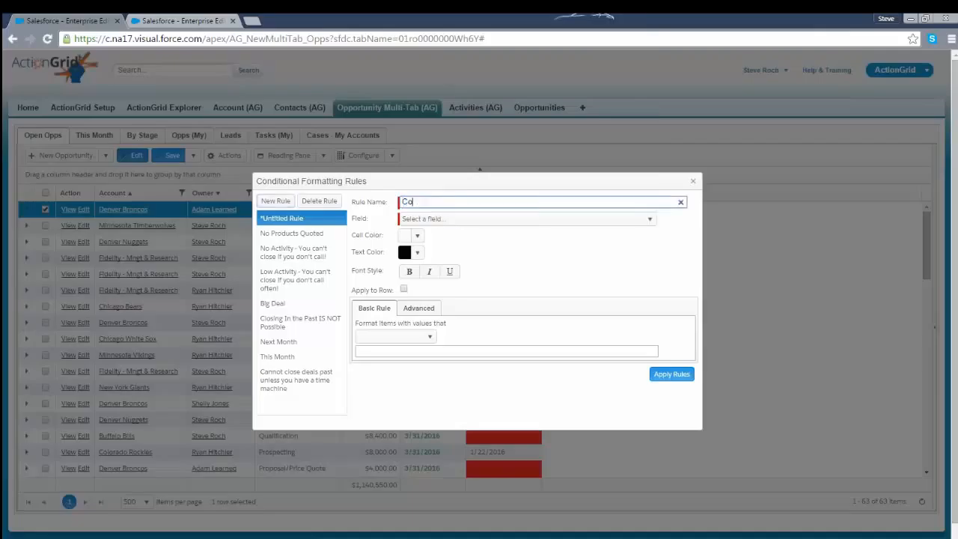
type("mpare Two Dates")
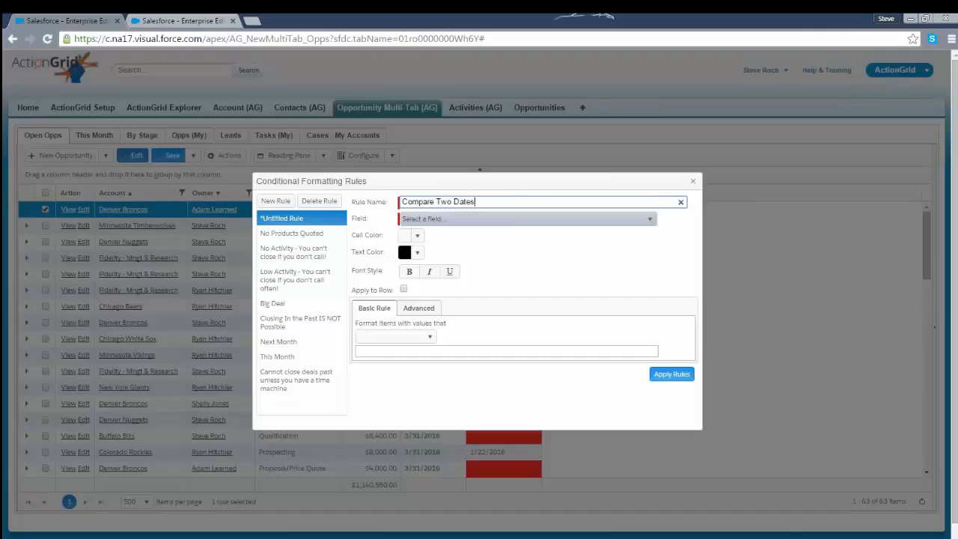
left_click(517, 221)
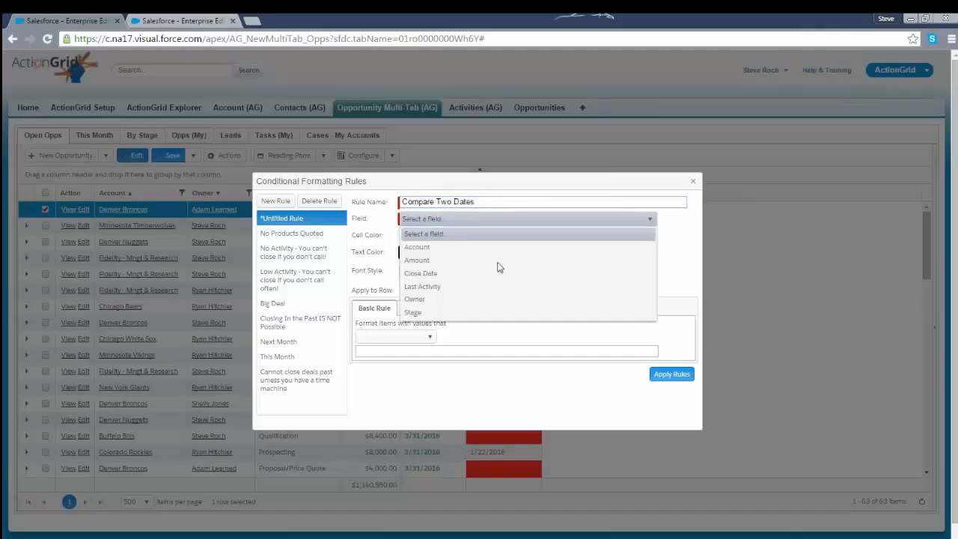
left_click(423, 275)
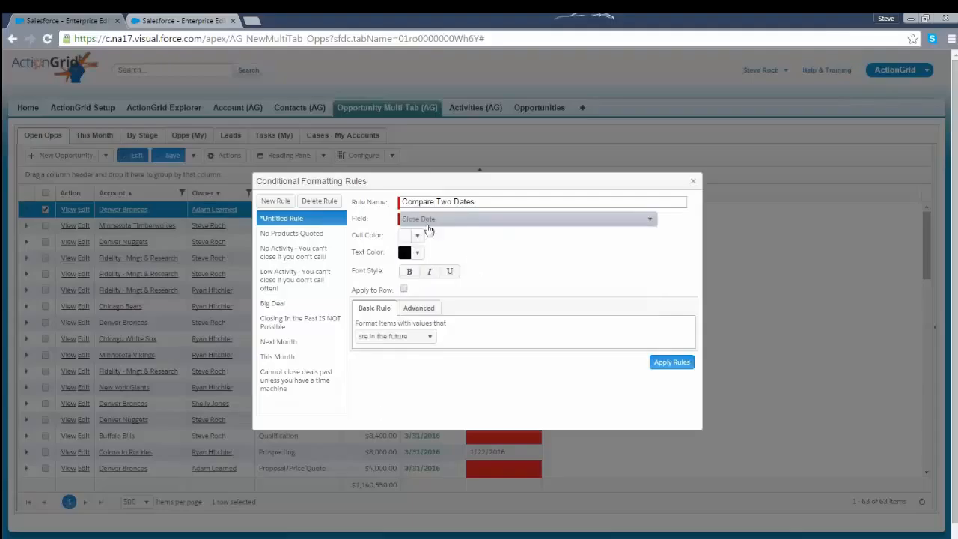
Step: Set the rule's advanced formula to CloseDate > LastActivityDate, inserting the Last Activity field in place of new Date()
left_click(418, 308)
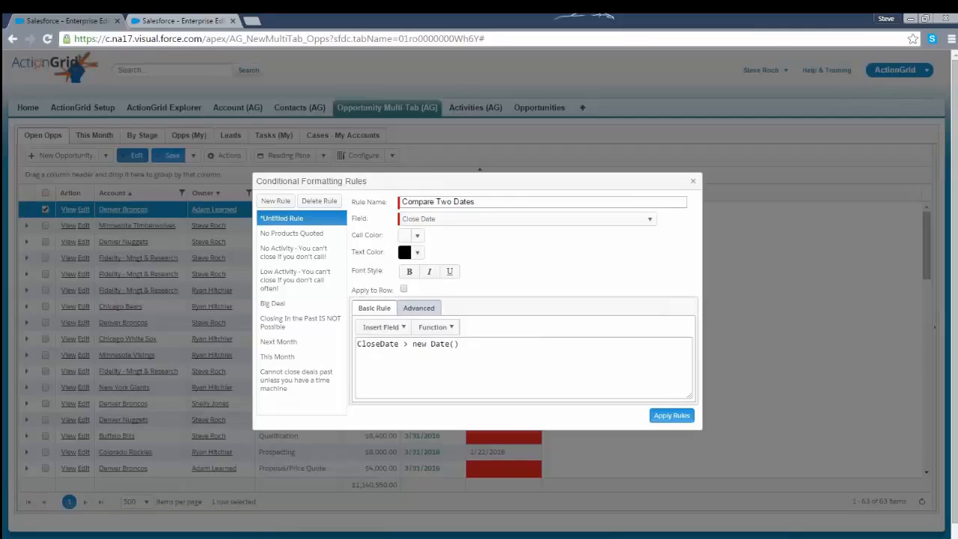
left_click_drag(358, 345, 517, 350)
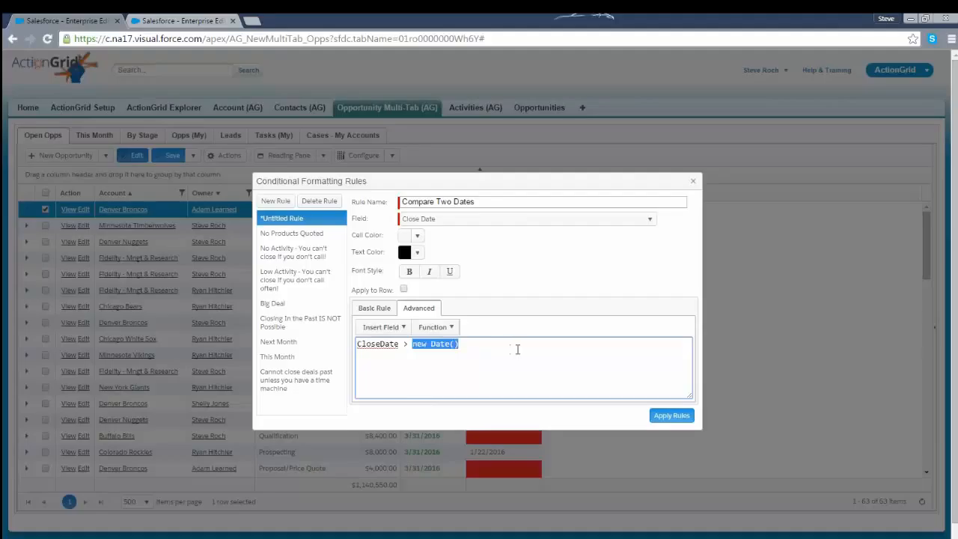
key("BackSpace")
left_click(383, 327)
left_click(382, 382)
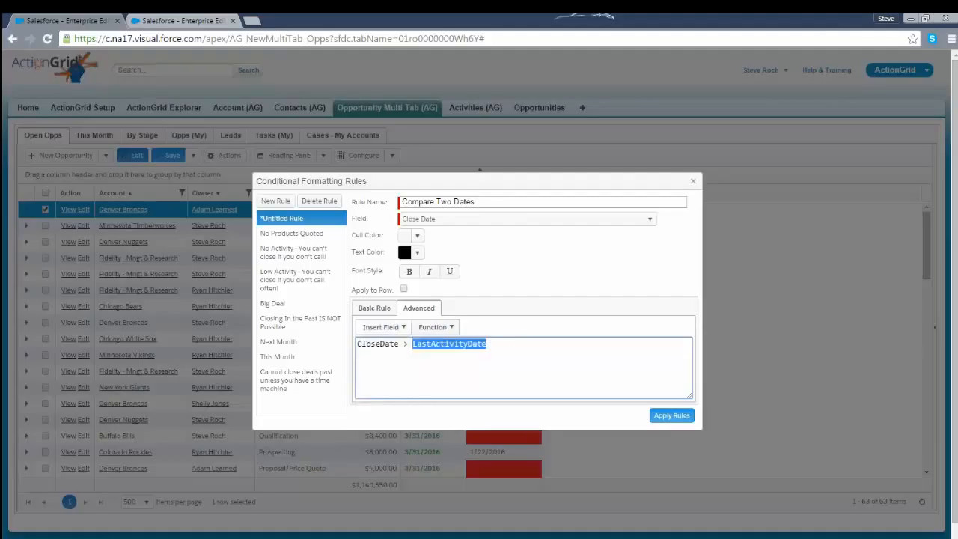
Step: Review the rule's date comparison formula and the function categories available for advanced rules
left_click(413, 346)
left_click_drag(413, 346, 525, 352)
left_click_drag(492, 344, 357, 344)
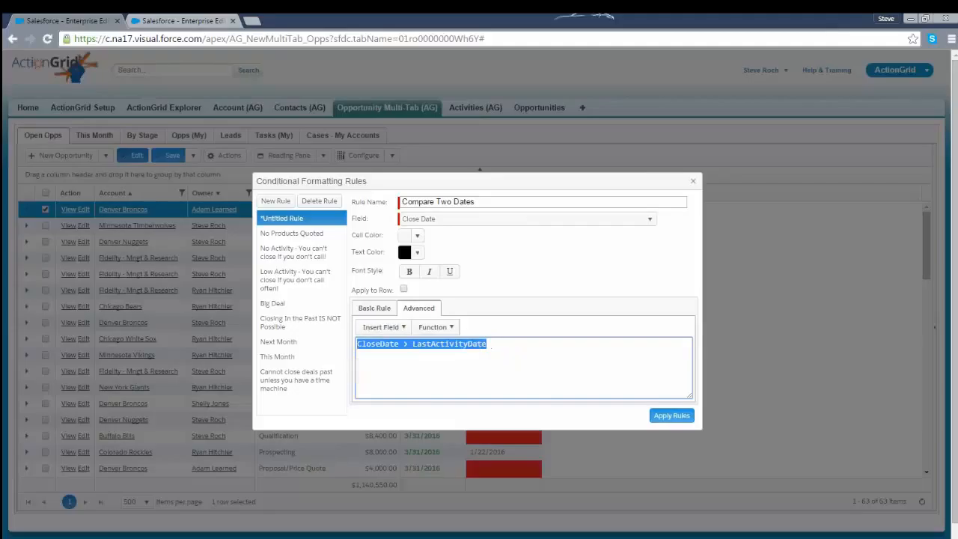
left_click(489, 341)
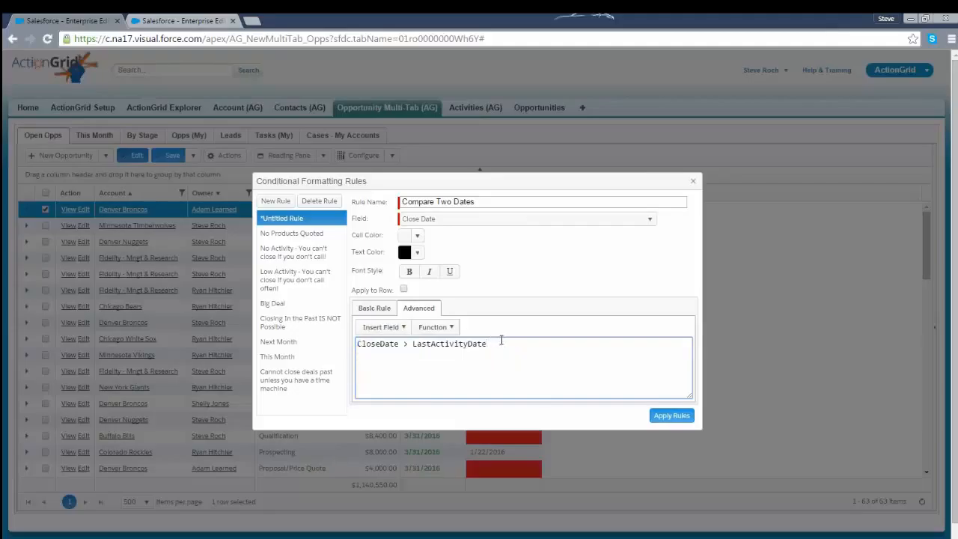
left_click_drag(503, 340, 332, 334)
left_click(436, 327)
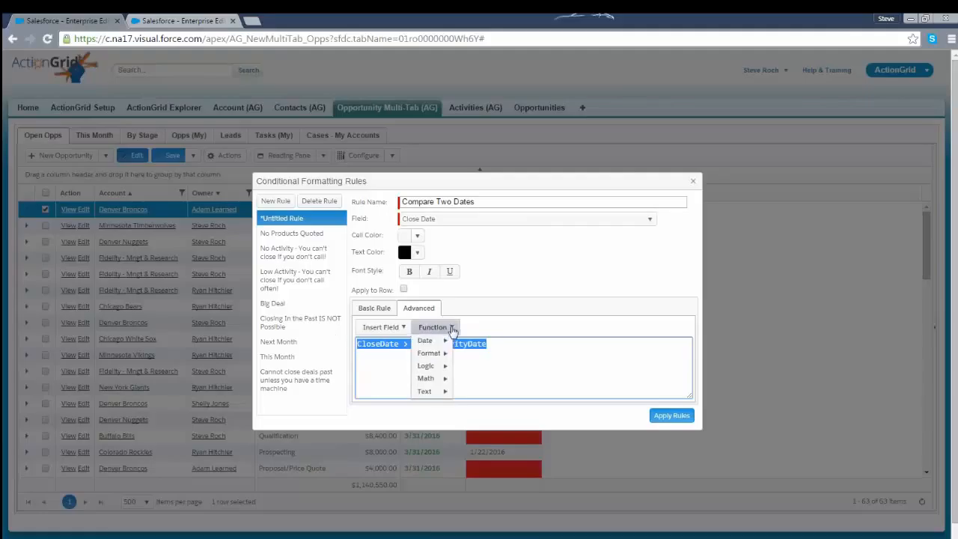
mouse_move(433, 344)
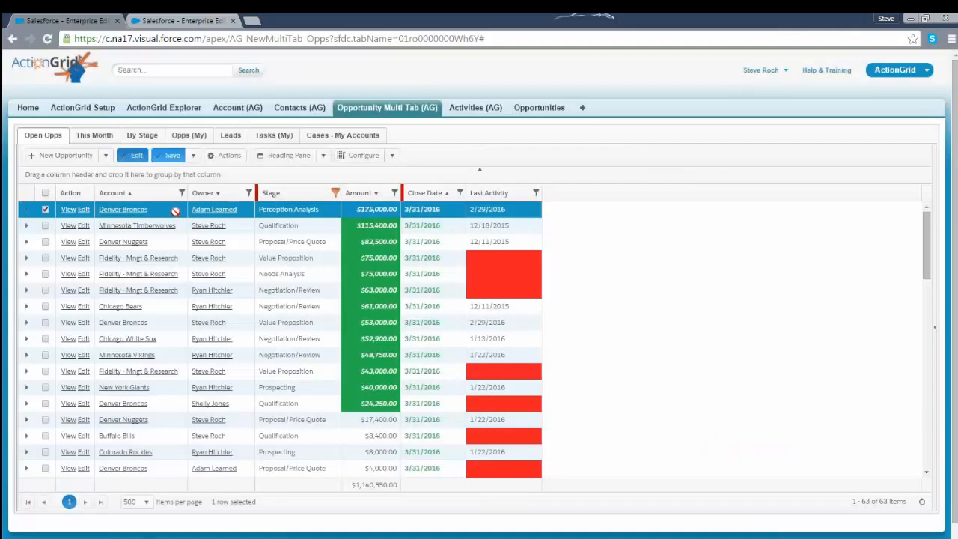
Step: Show the reading pane and display the opportunity products of the $53,000 Denver Broncos opportunity
left_click(286, 159)
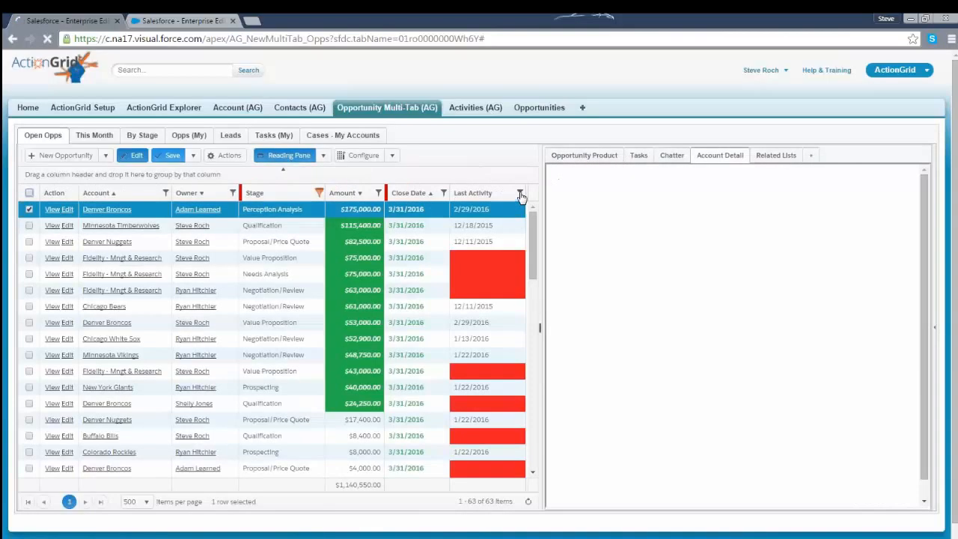
left_click(249, 328)
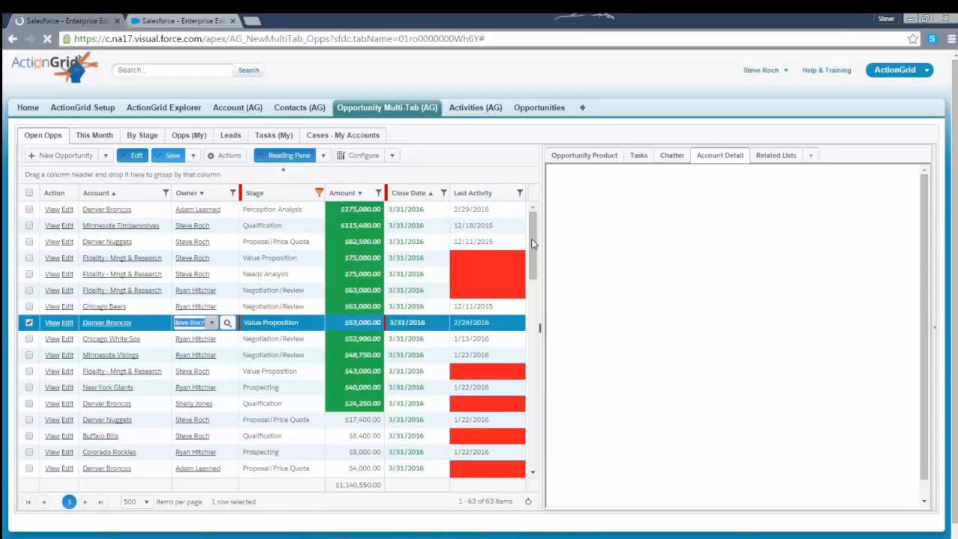
left_click(585, 156)
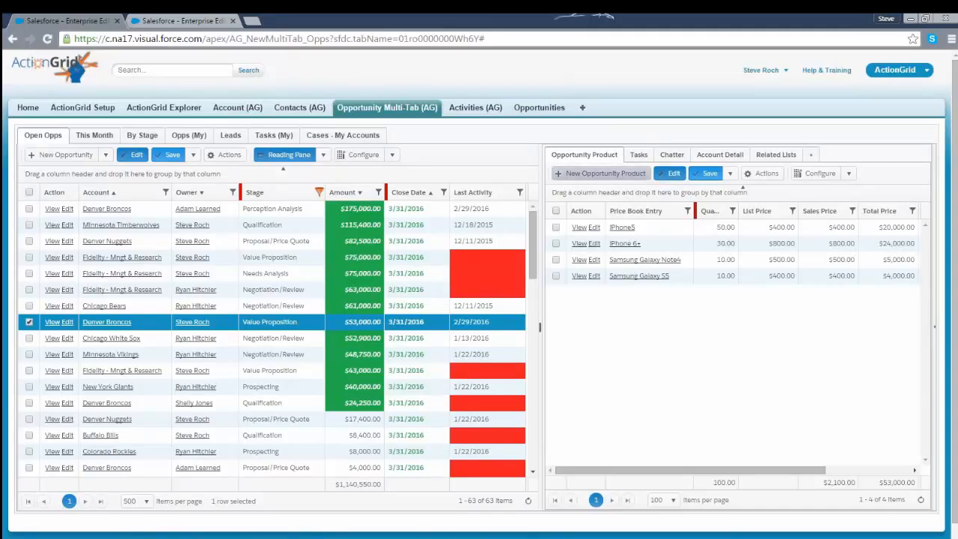
Step: Add a new opportunity product with the iPhone 5s price book entry and a quantity of 10
left_click(597, 178)
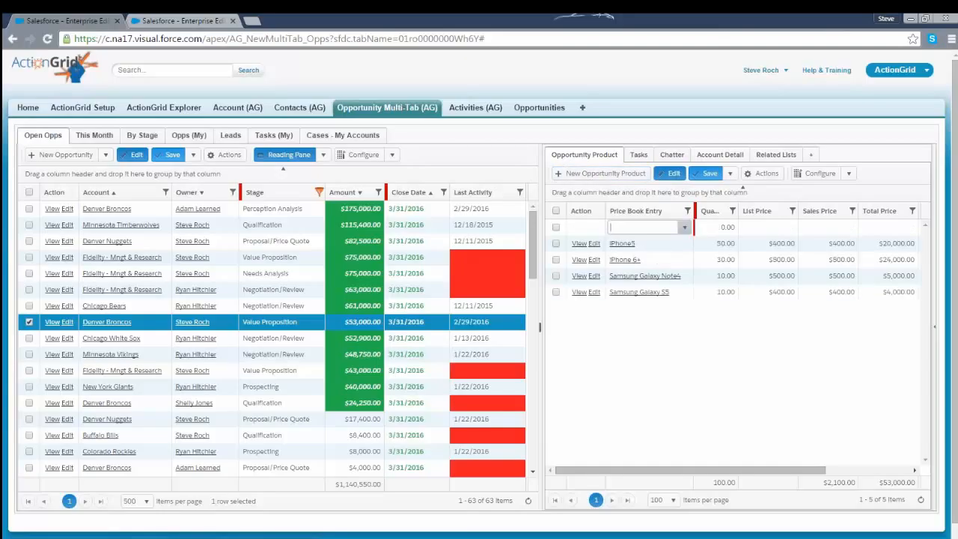
left_click(684, 228)
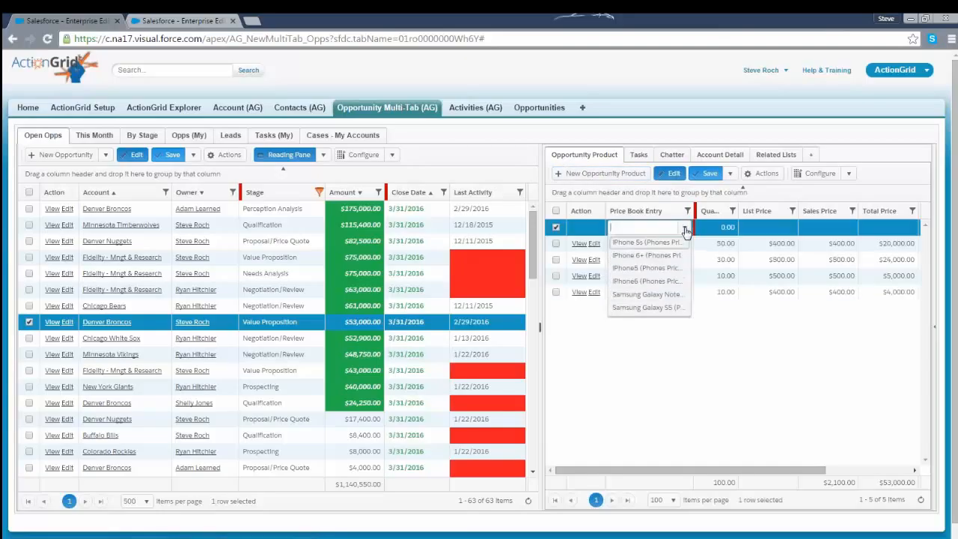
left_click(647, 243)
left_click(719, 227)
type("1")
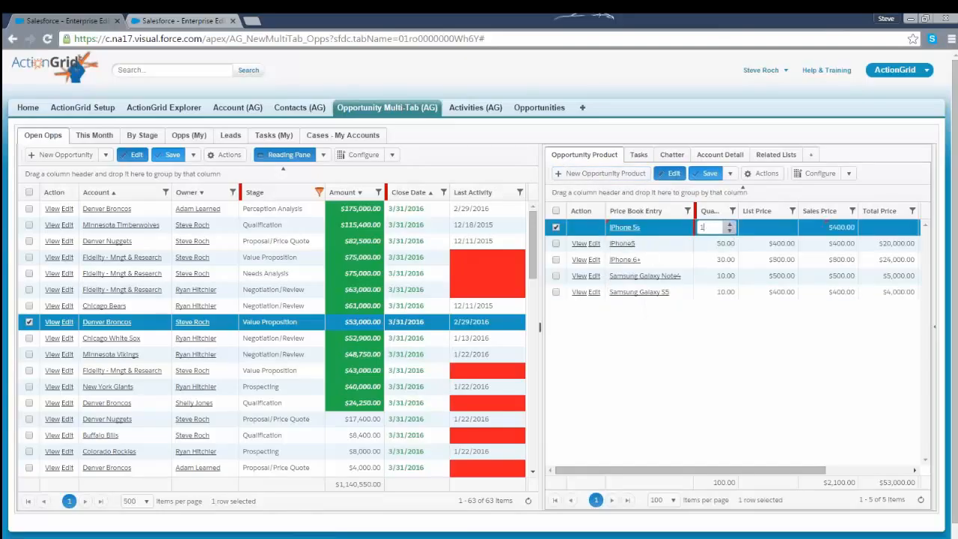
type("0")
Step: Set the iPhone5 product's quantity to 10 and try to save the opportunity product changes
left_click(712, 244)
double_click(715, 243)
type("10")
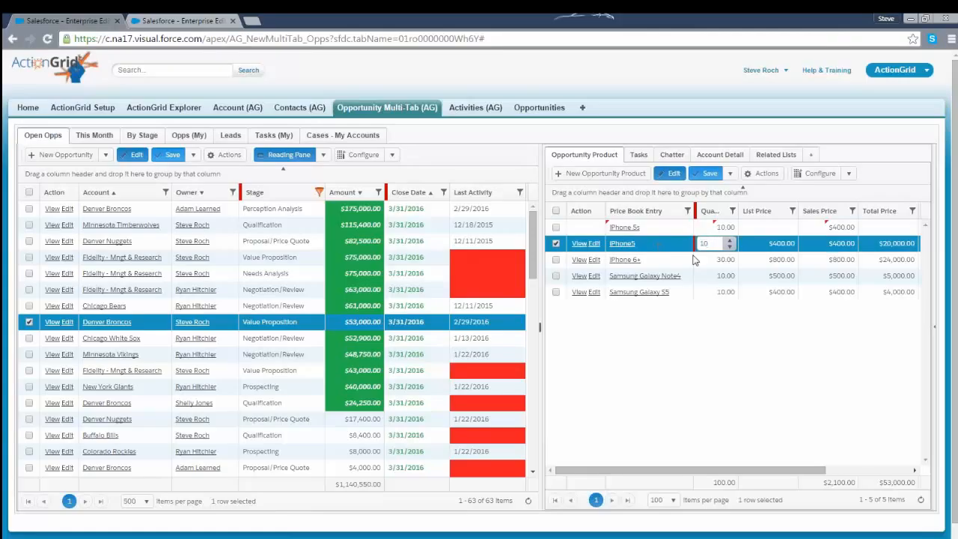
left_click(713, 260)
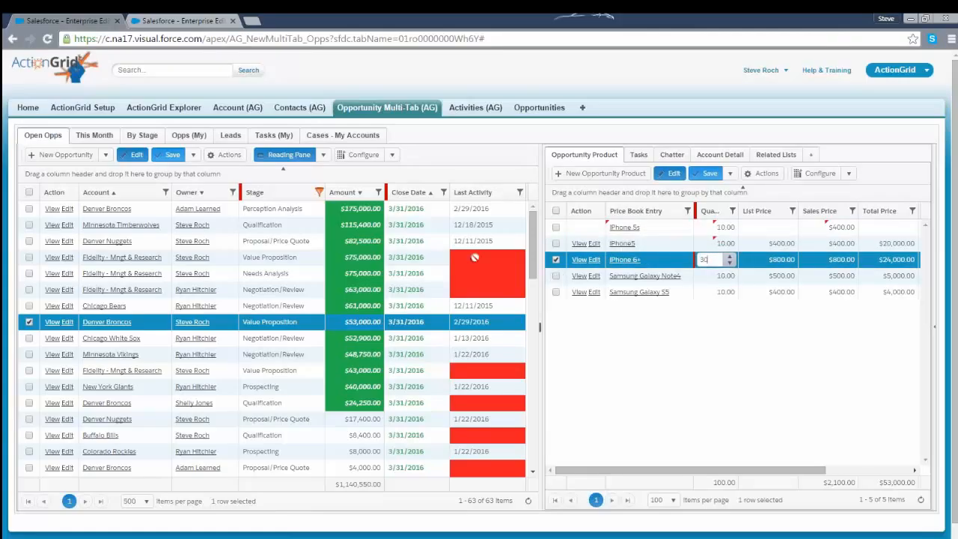
left_click(711, 173)
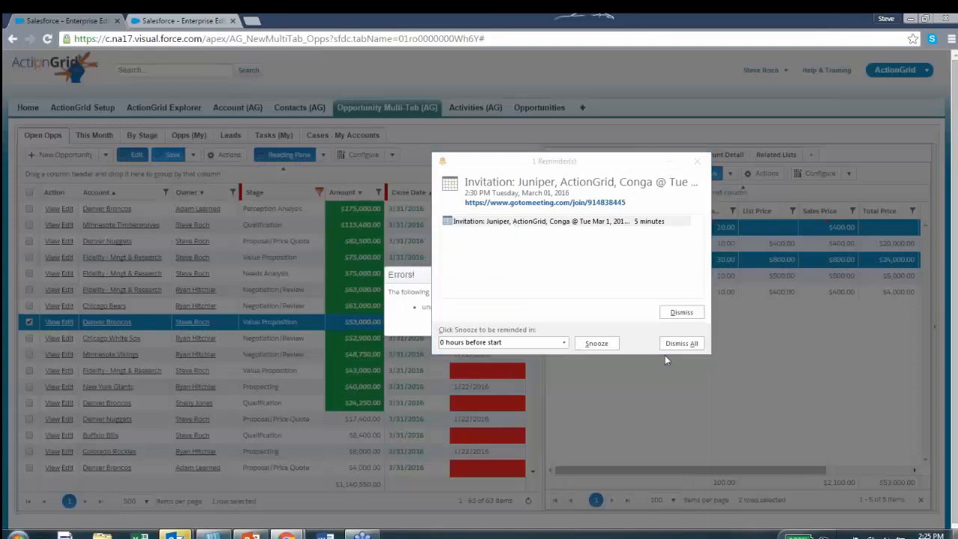
Step: Dismiss the meeting reminder and the error message, and save the opportunity product changes again
left_click(678, 342)
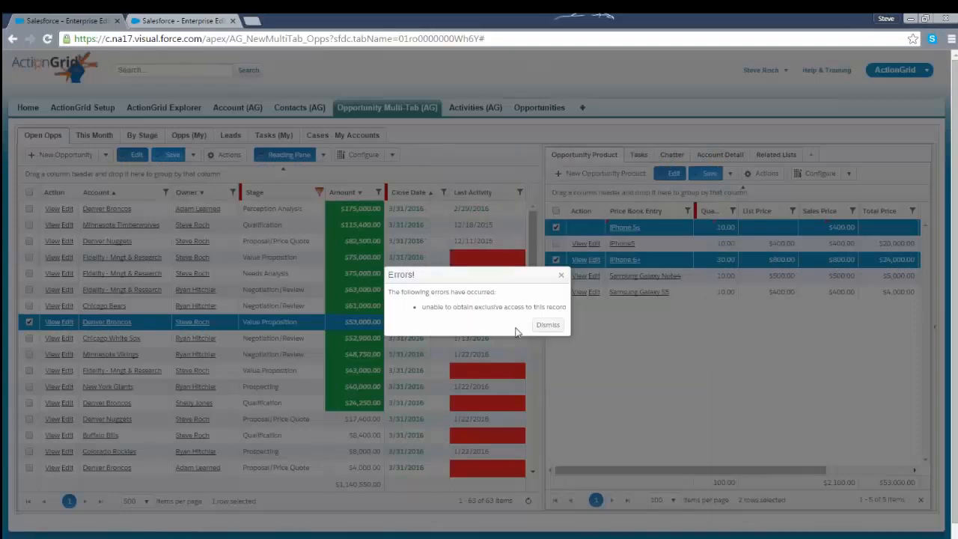
left_click(550, 329)
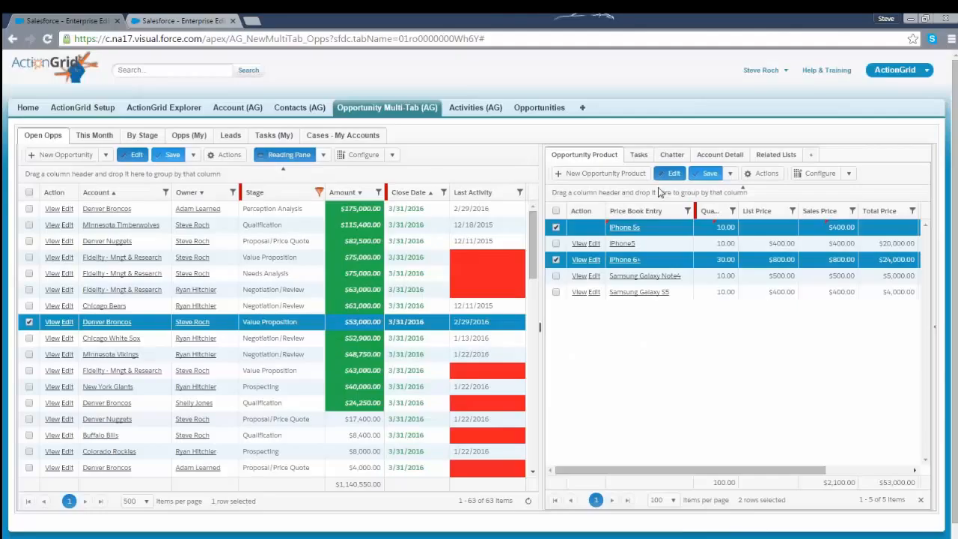
left_click(707, 174)
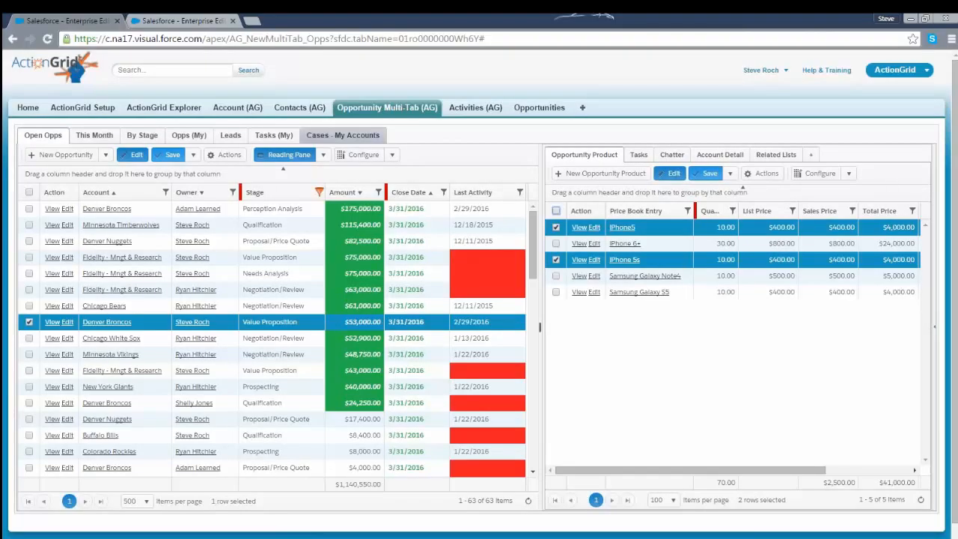
Step: Open the Contacts (AG) grid, select the first five Denver Broncos contacts and show which records can be batch-added to them
left_click(297, 109)
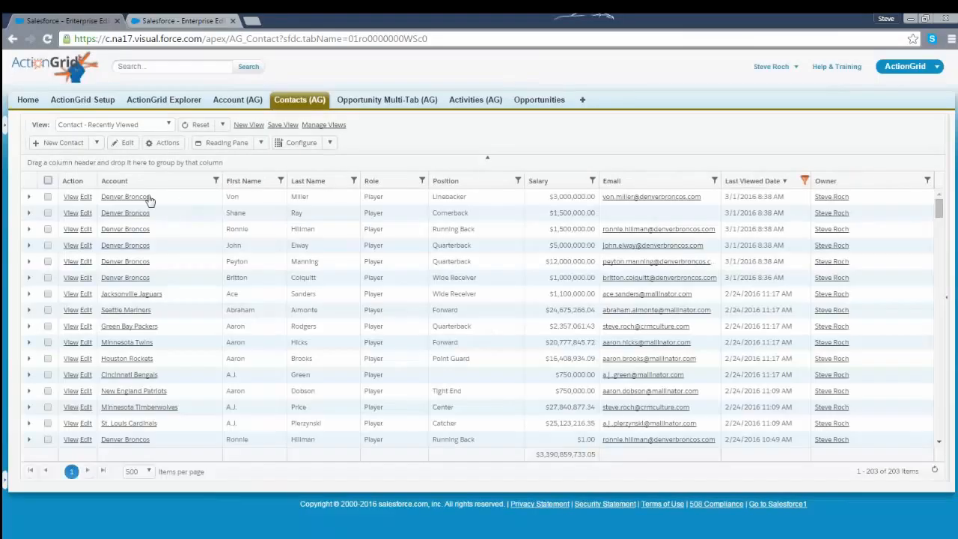
left_click_drag(183, 248, 183, 270)
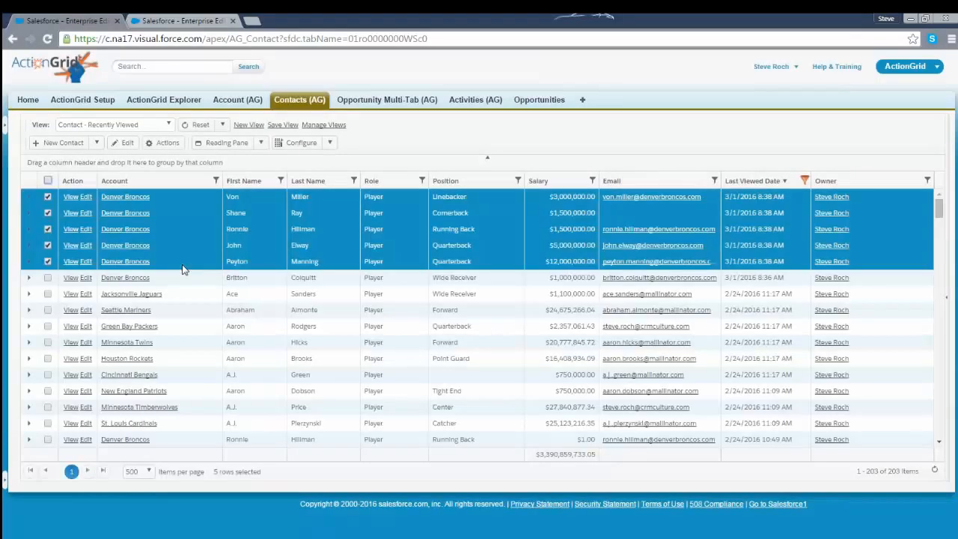
right_click(175, 200)
mouse_move(193, 206)
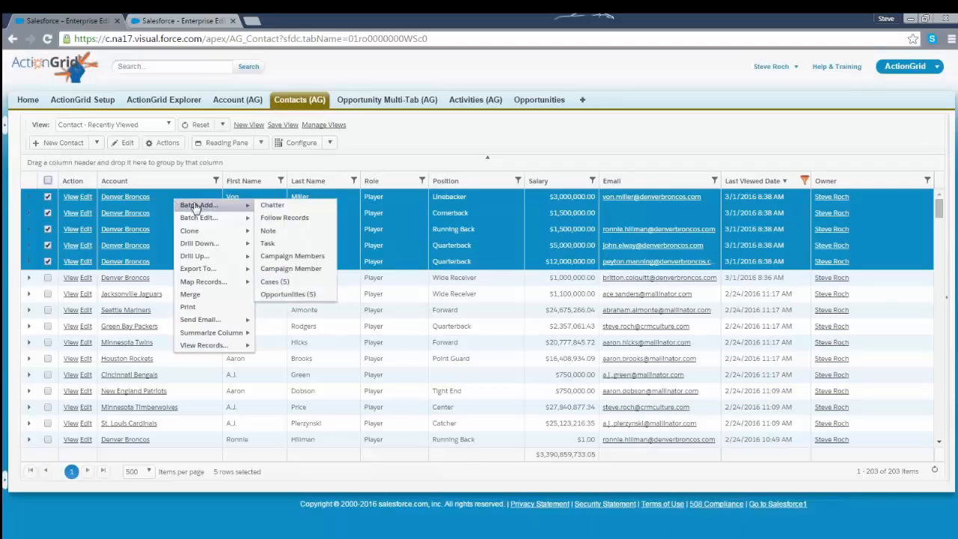
left_click(298, 299)
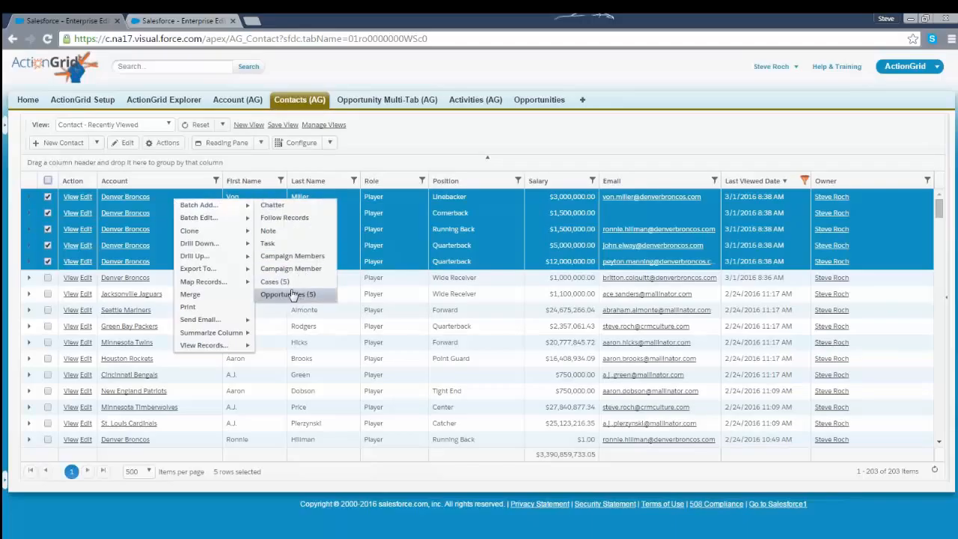
Step: Show a widened reading pane on the contacts grid and add the Opportunities related list to it as a tab
left_click(247, 148)
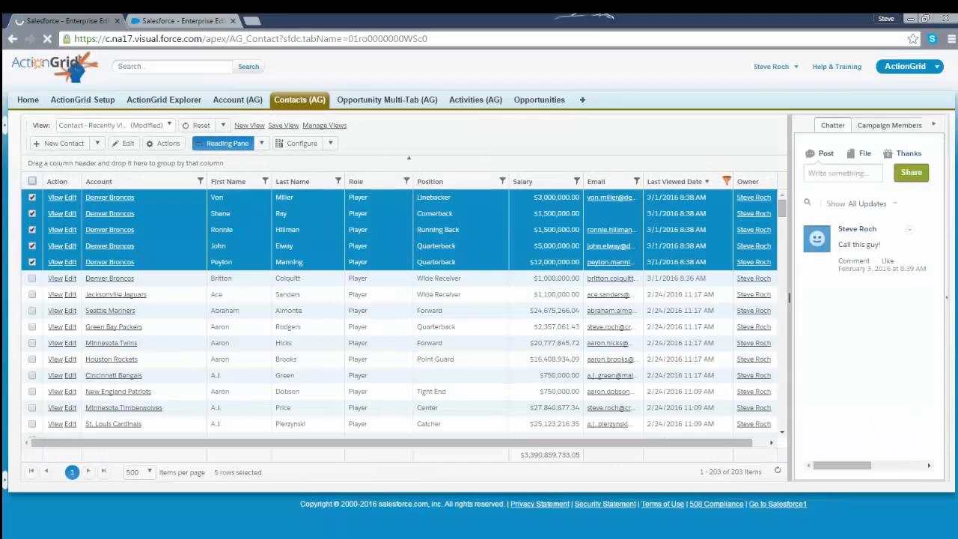
left_click_drag(789, 298, 508, 298)
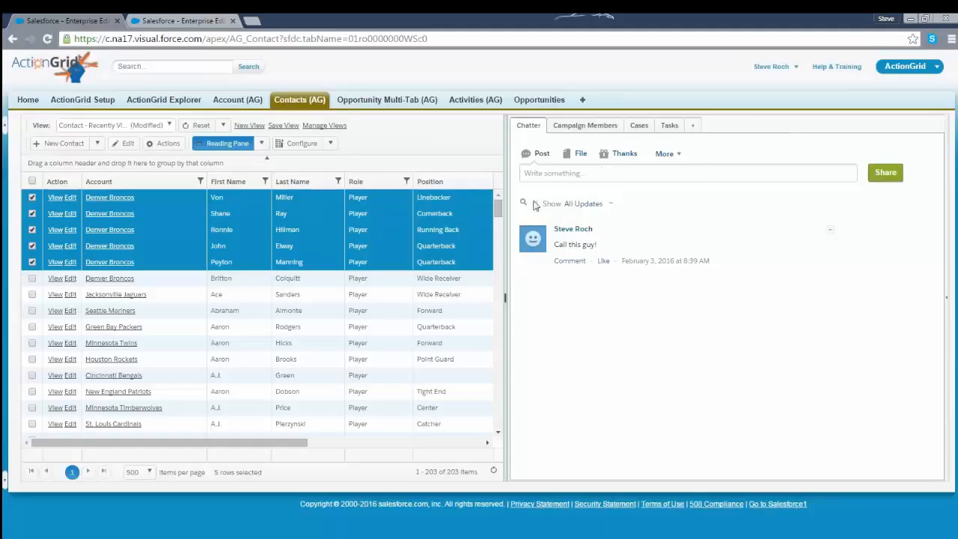
left_click(301, 144)
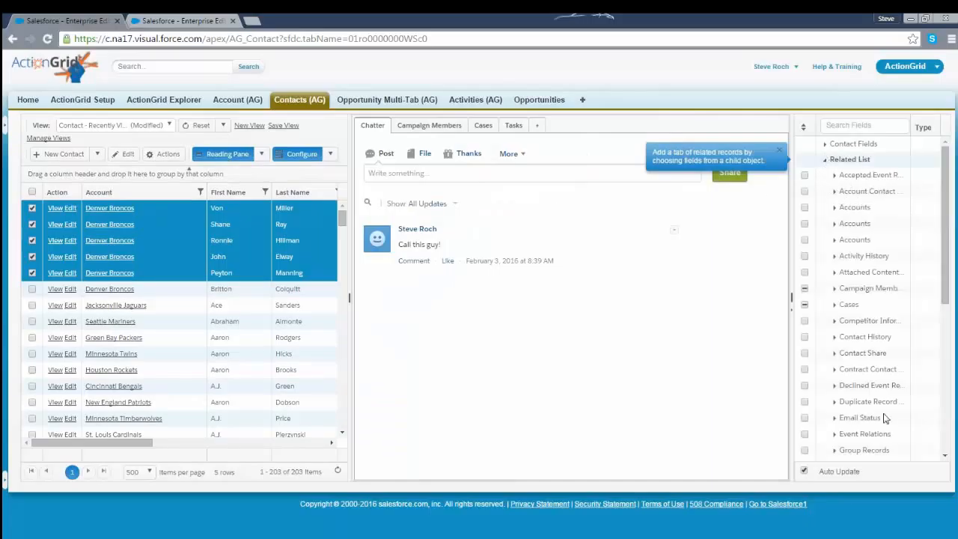
scroll(885, 415, "down", 3)
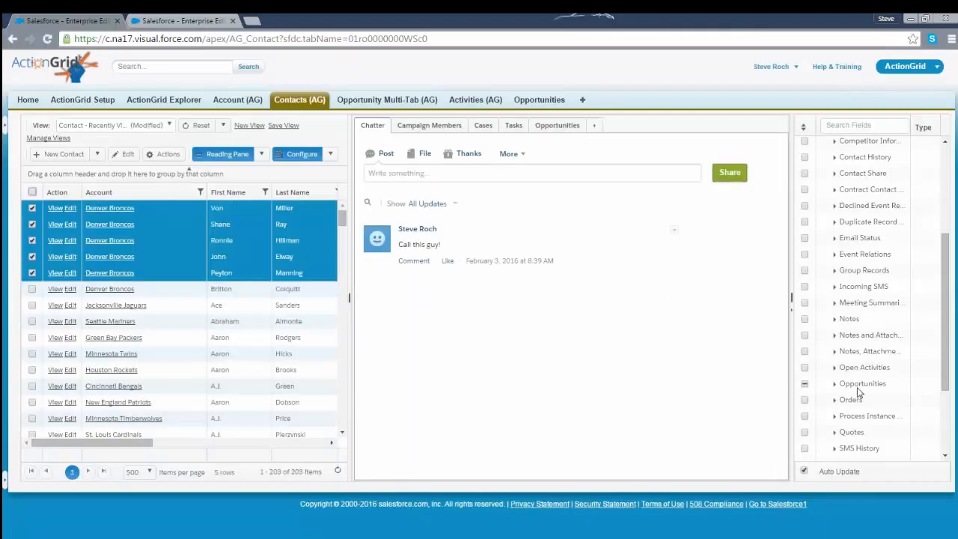
left_click(551, 130)
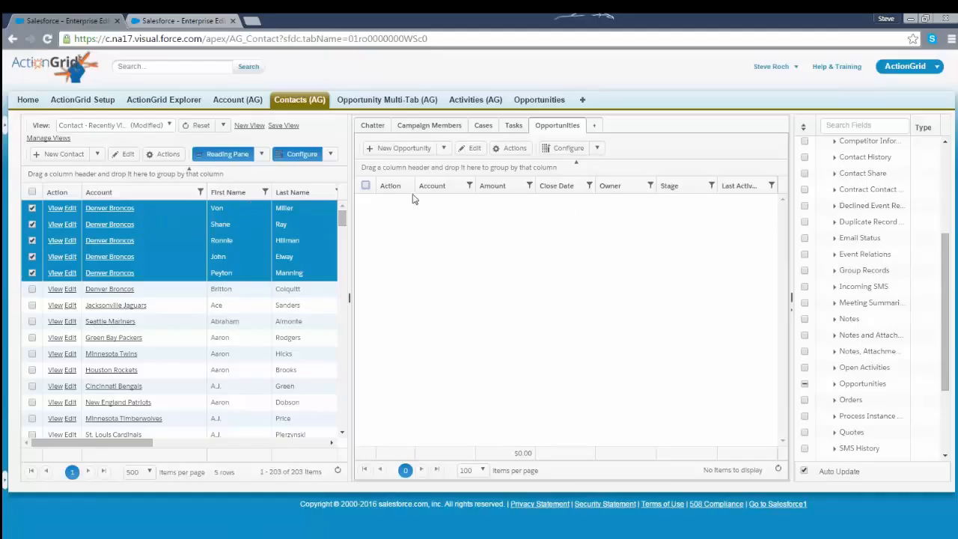
Step: Check the related opportunities of the first three Denver Broncos contacts one at a time
right_click(177, 207)
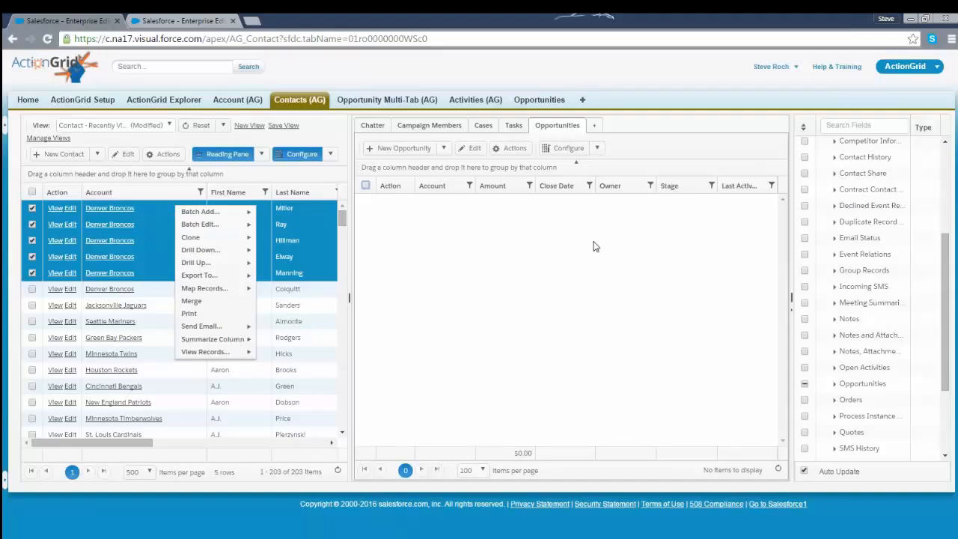
mouse_move(239, 235)
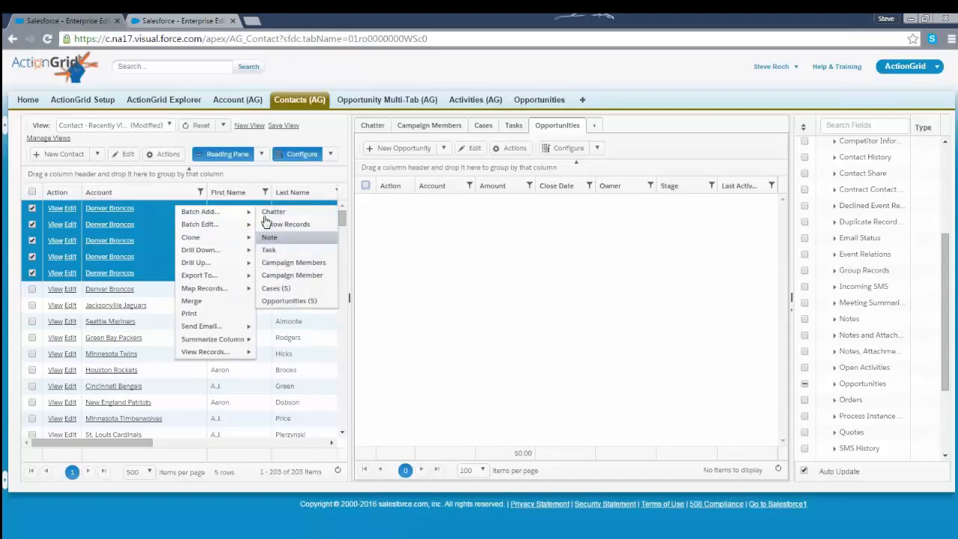
mouse_move(246, 214)
left_click(164, 206)
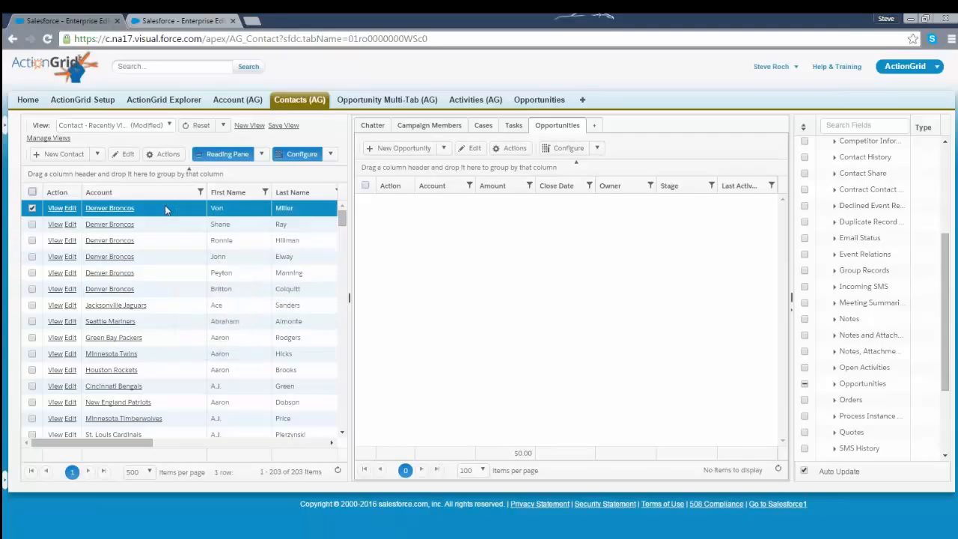
left_click(257, 224)
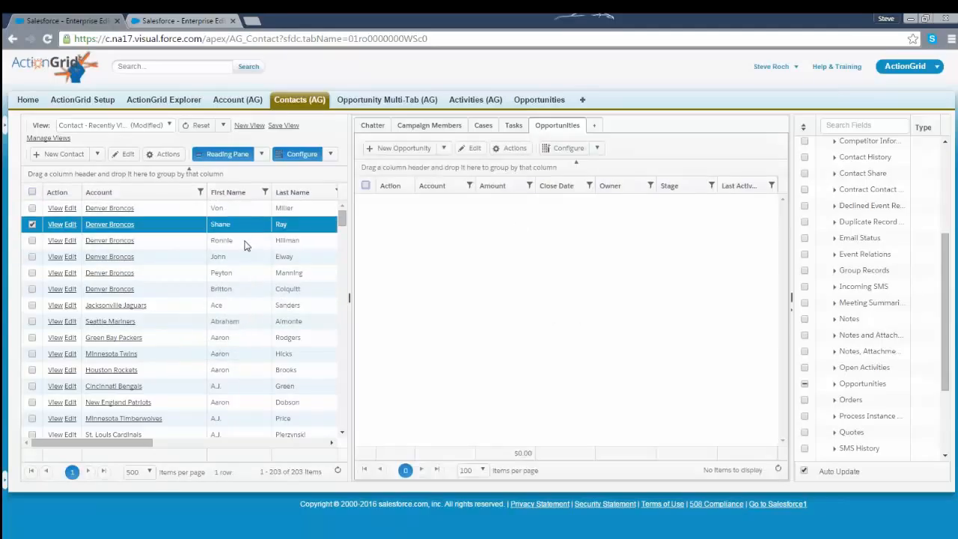
left_click(247, 240)
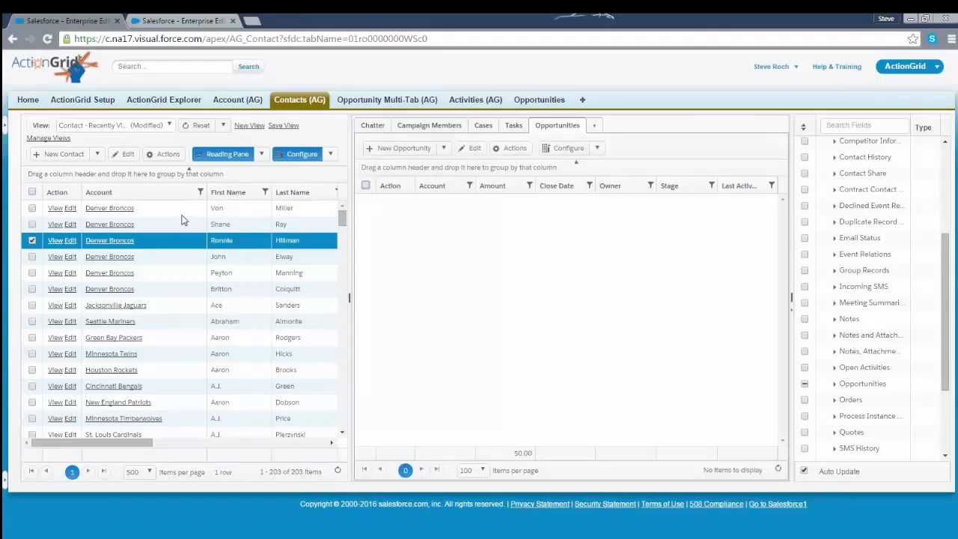
Step: Select the first three Denver Broncos contacts and start a batch add of opportunities for them
left_click_drag(183, 208, 197, 238)
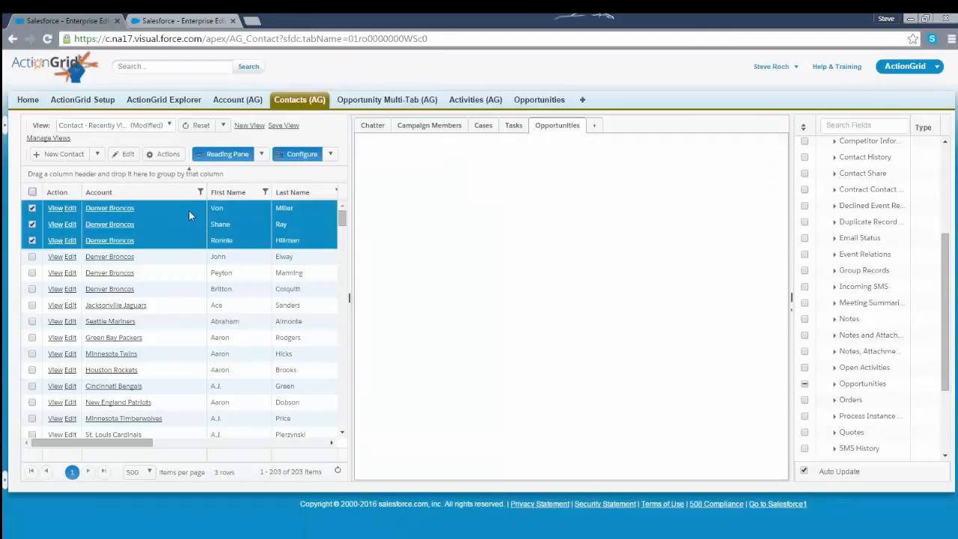
right_click(189, 210)
mouse_move(220, 217)
left_click(276, 219)
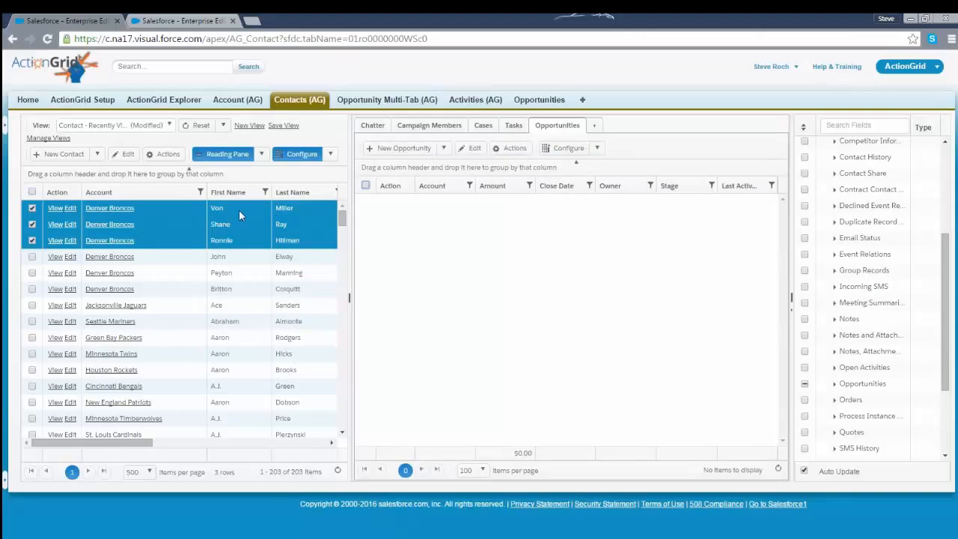
right_click(239, 215)
mouse_move(264, 217)
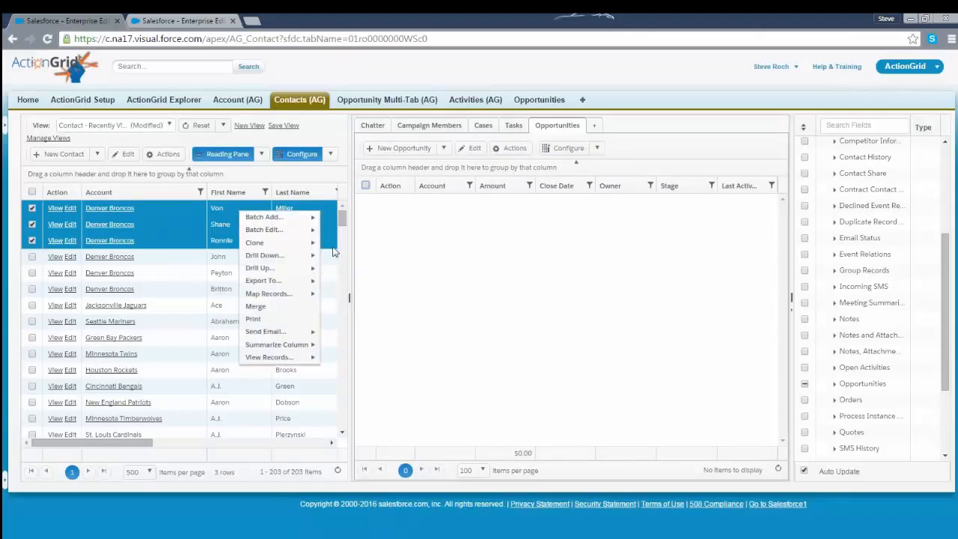
mouse_move(313, 222)
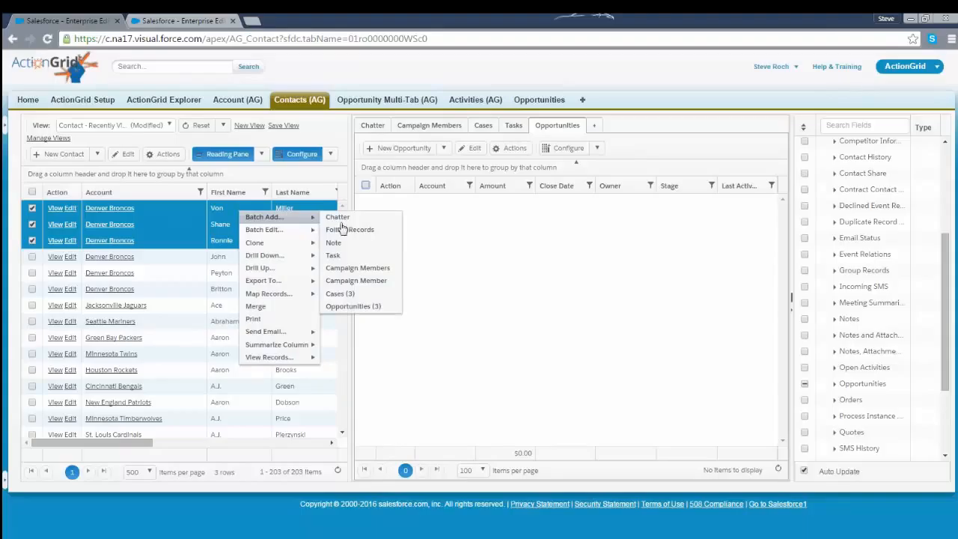
left_click(364, 307)
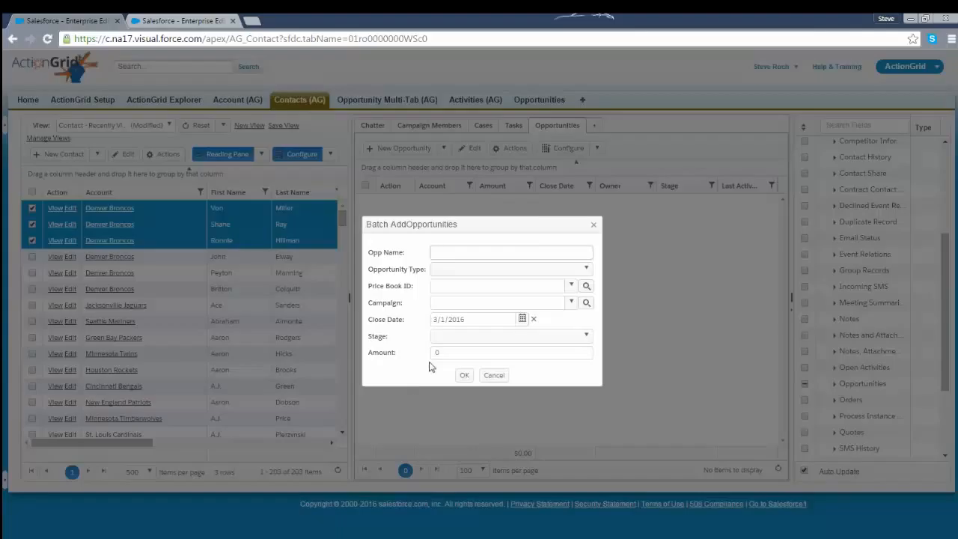
Step: Name the batch opportunities Go Broncos, with the type Existing Business and the Phones Price Book
type("GG")
type(" Broncos")
left_click(460, 270)
left_click(462, 298)
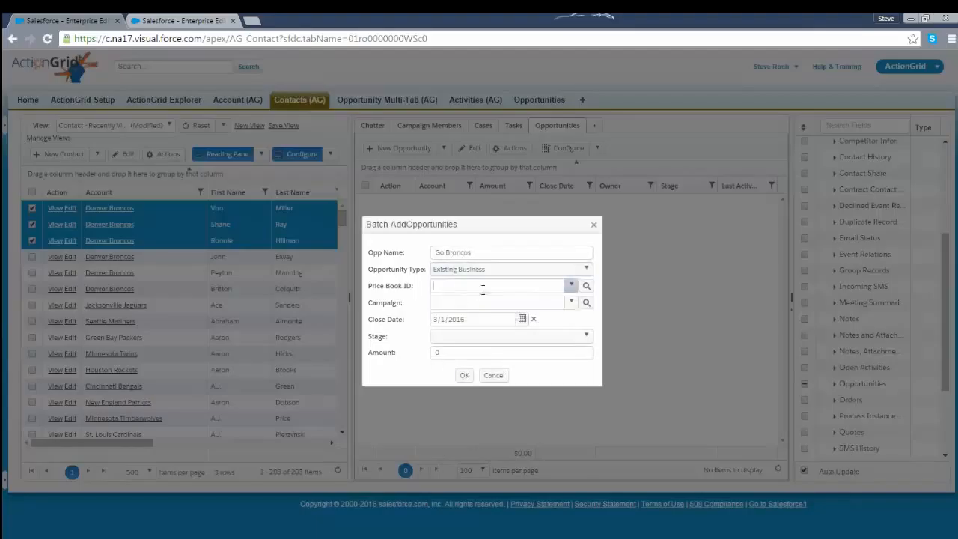
left_click(571, 287)
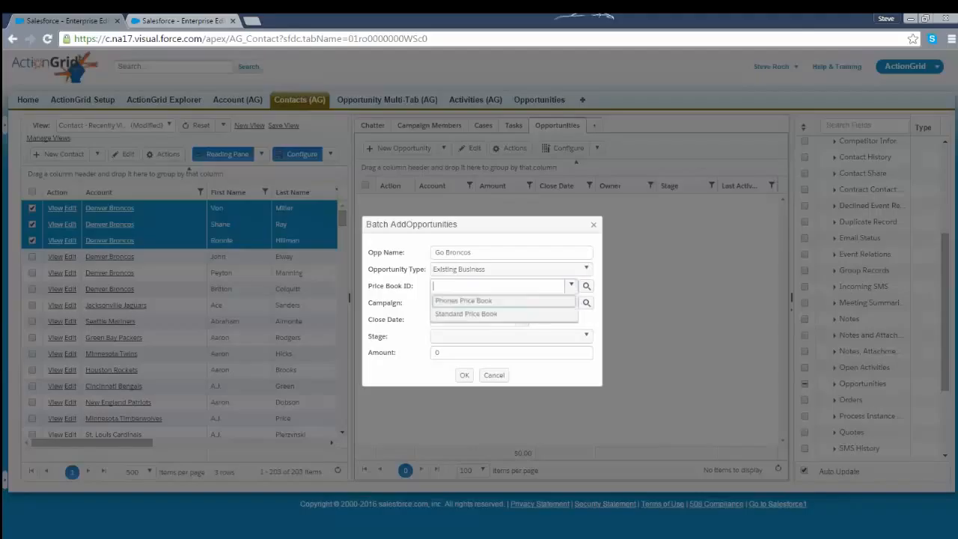
left_click(457, 303)
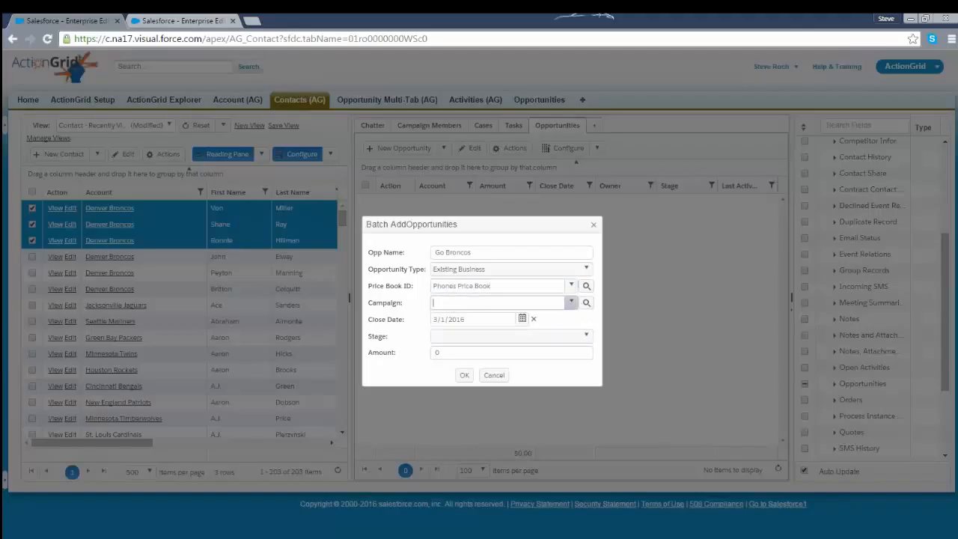
Step: Set the campaign to ActionGrid Webinar Aug-2015 and the stage to Prospecting, and create the batch opportunities
left_click(455, 343)
left_click(465, 365)
left_click(571, 303)
left_click(464, 320)
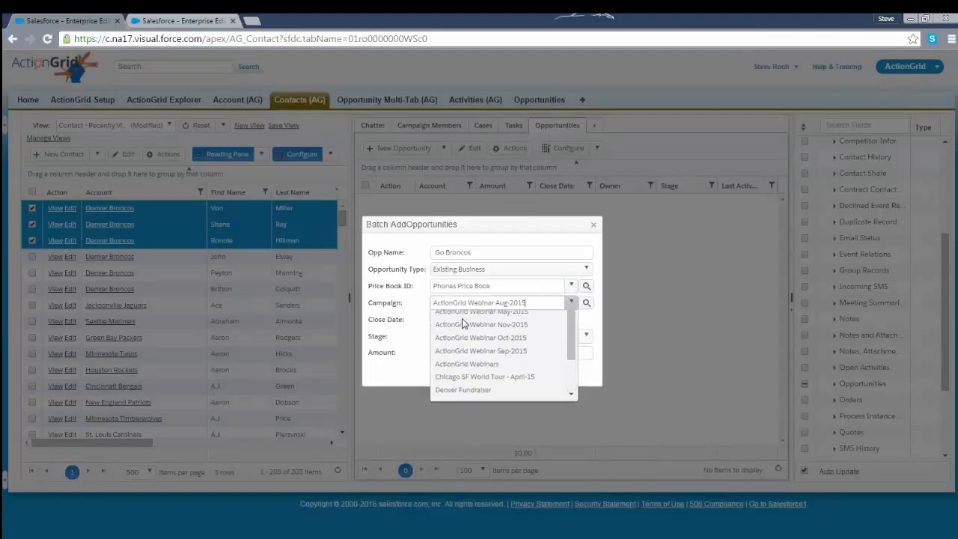
left_click(451, 353)
left_click(464, 375)
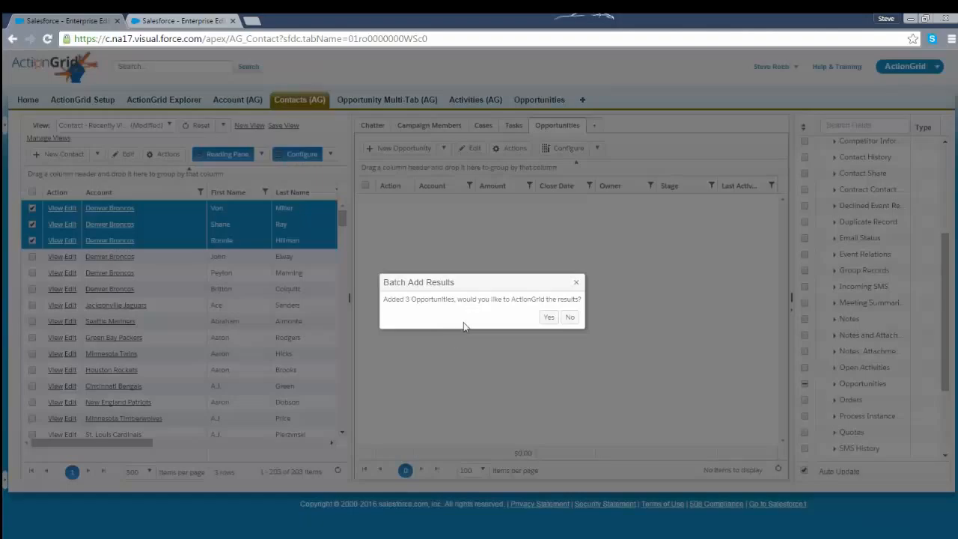
Step: Decline opening the batch results in a grid and display the second Denver Broncos contact's opportunities
left_click(576, 320)
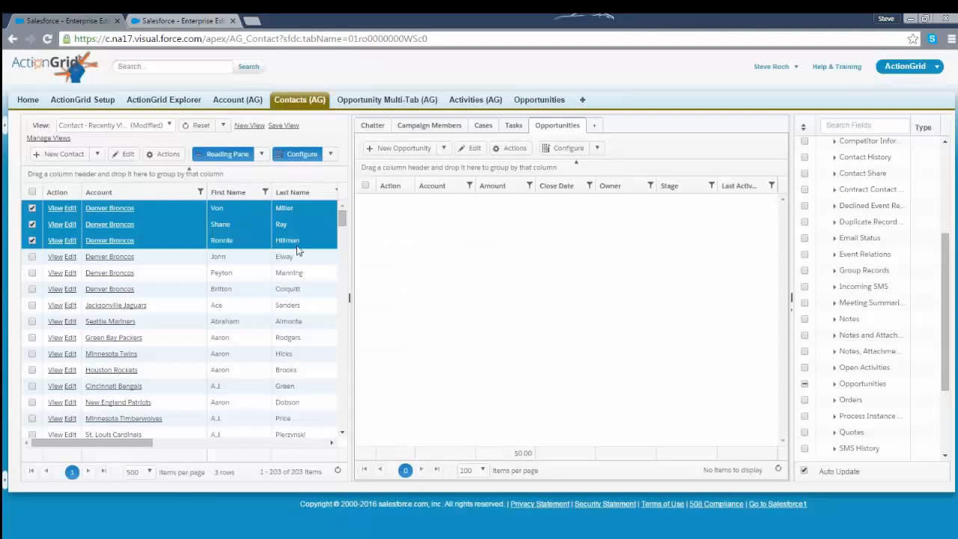
left_click(301, 240)
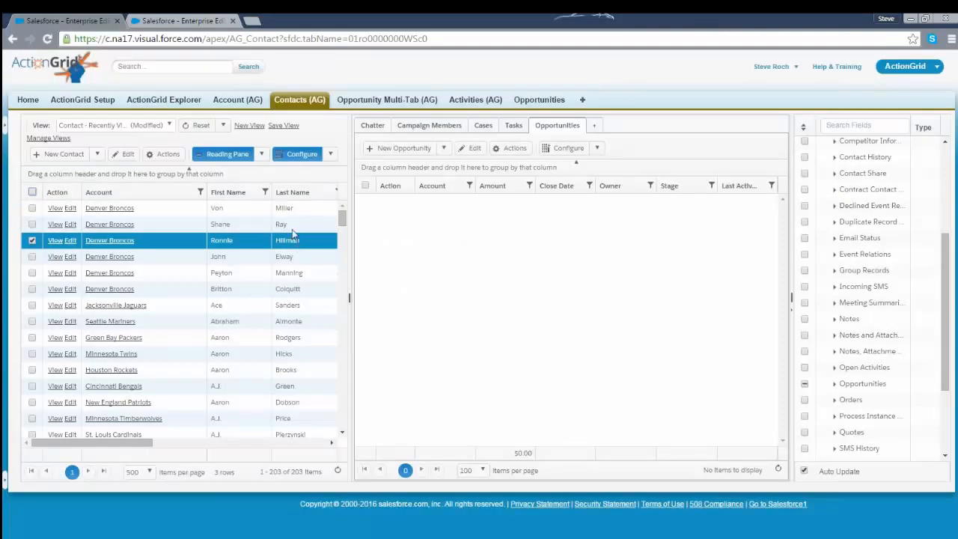
left_click(292, 228)
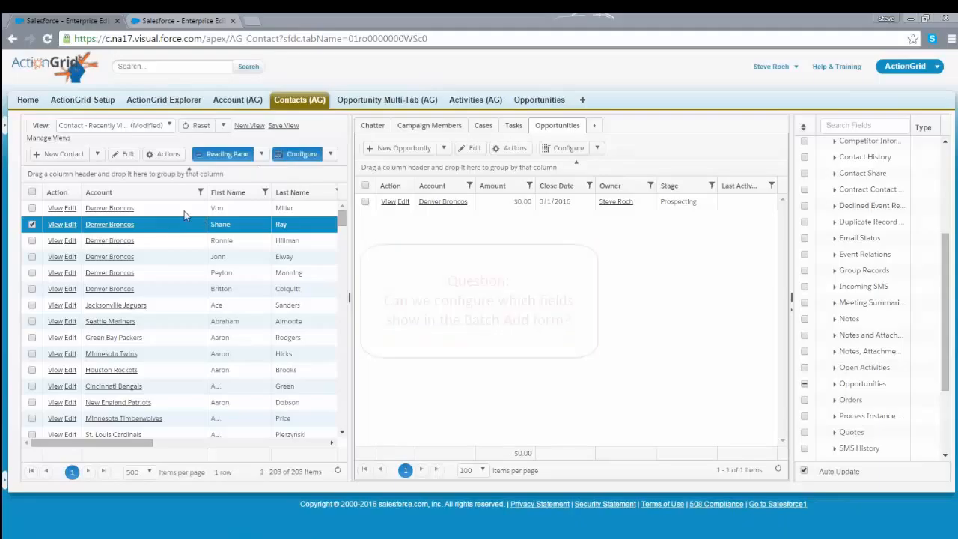
Step: Select the first four Denver Broncos contacts and start a batch add of a task for them
left_click_drag(178, 210, 206, 260)
right_click(207, 238)
right_click(218, 230)
mouse_move(248, 236)
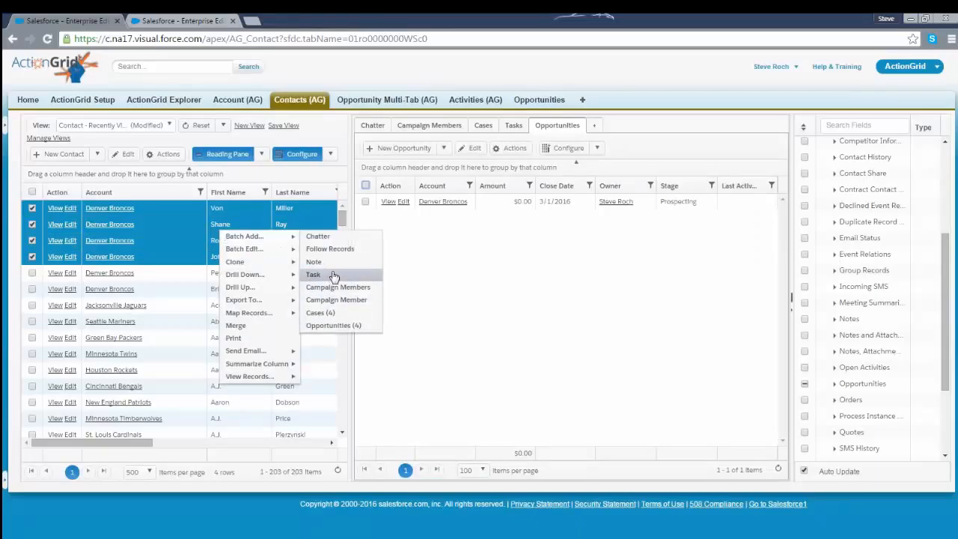
left_click(330, 276)
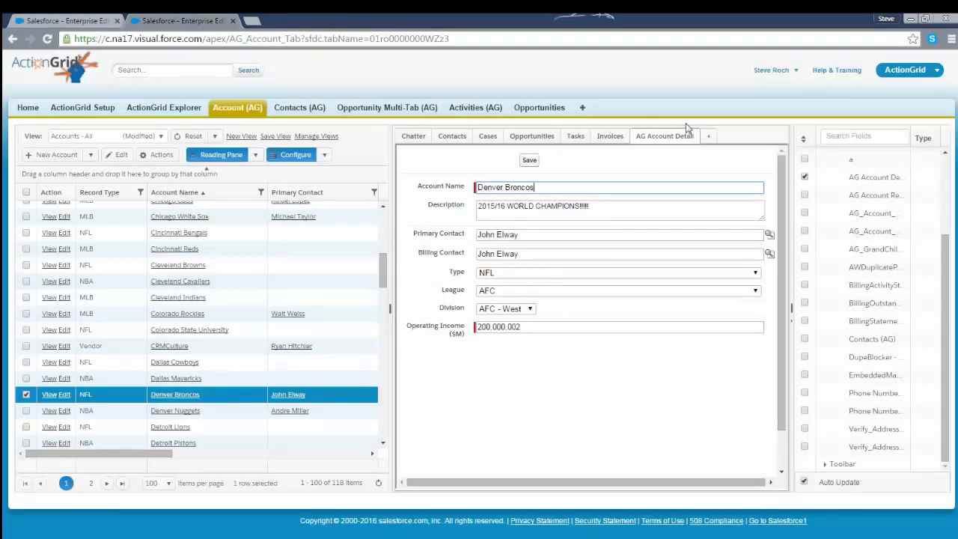
Step: Open the CRMC Batch Add task field set for editing in the Salesforce setup's Activities customization
left_click(780, 71)
left_click(708, 111)
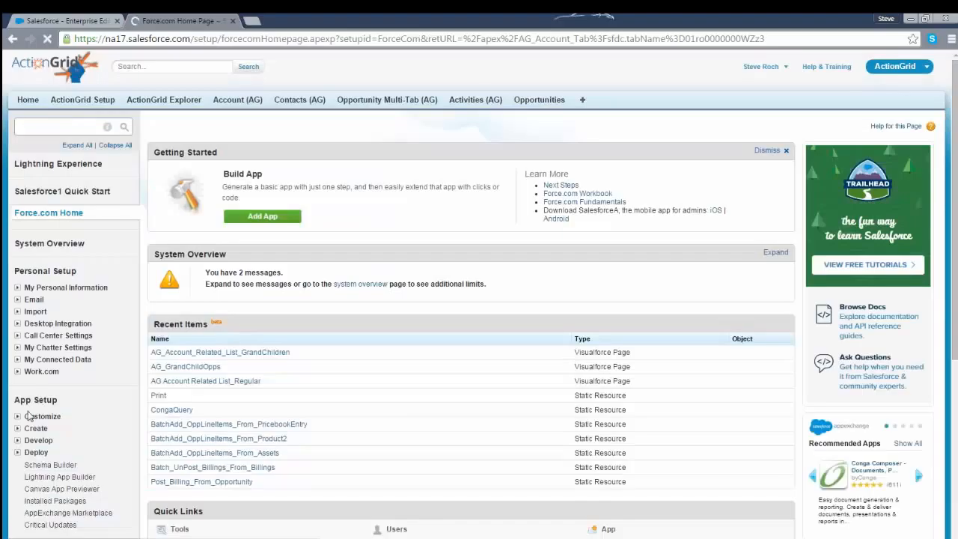
left_click(28, 416)
scroll(27, 193, "down", 3)
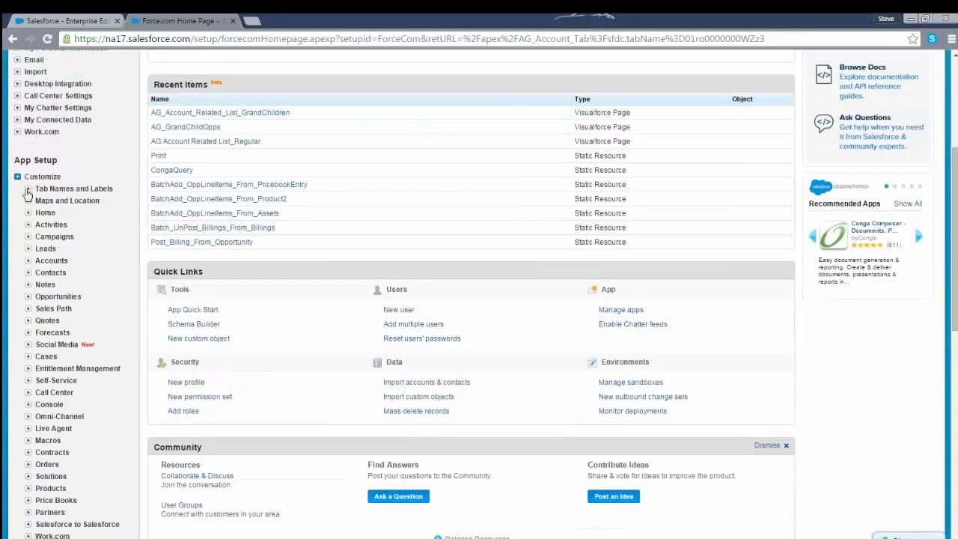
left_click(27, 224)
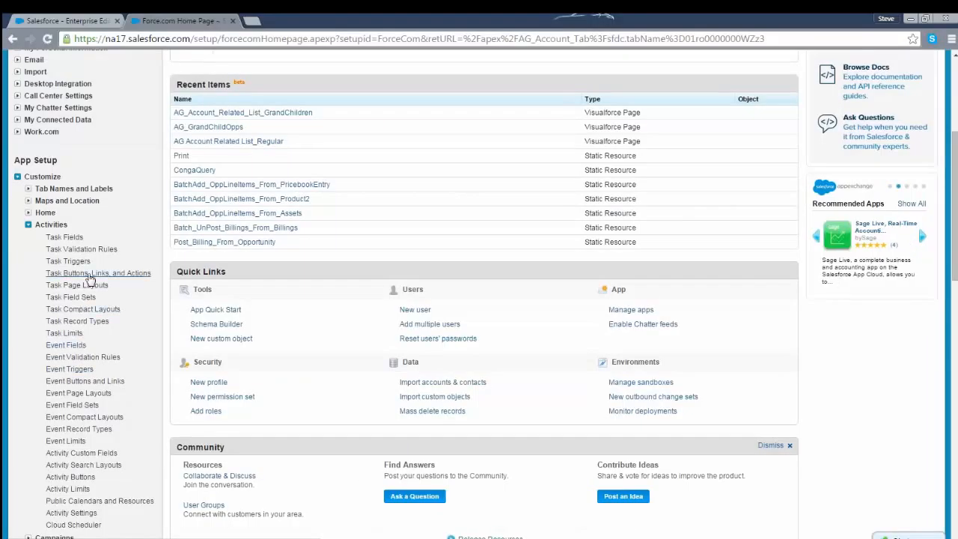
left_click(71, 298)
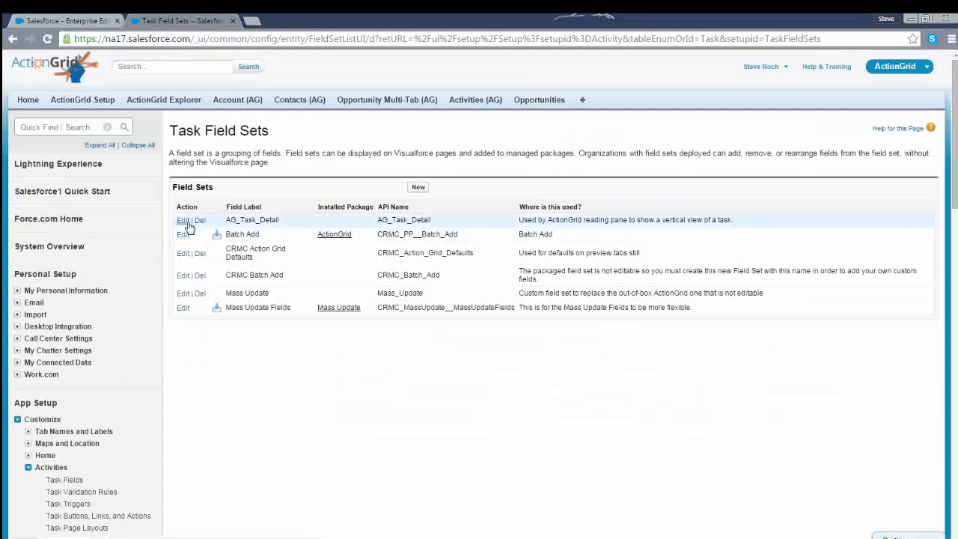
left_click(183, 276)
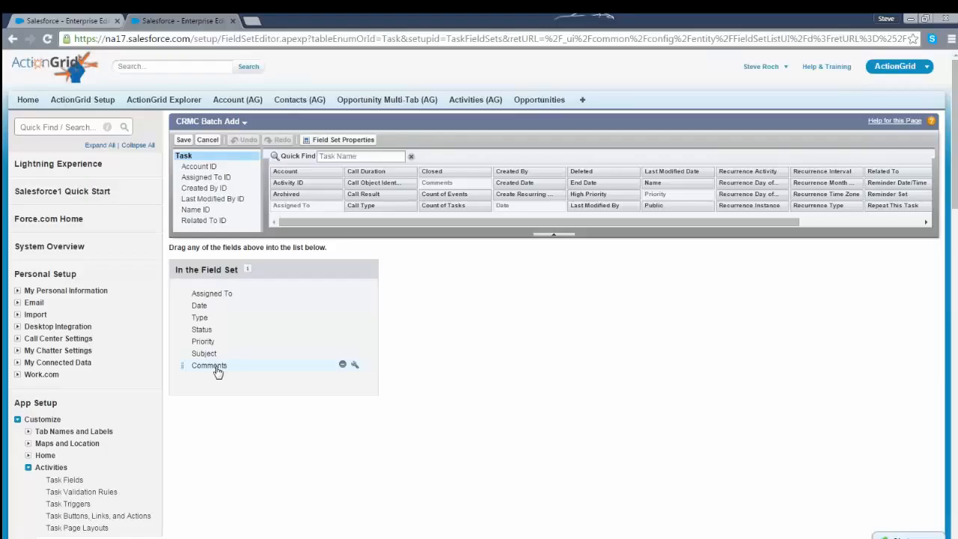
Step: Move Comments directly below Assigned To, add Call Result after Subject, and save the field set
left_click_drag(216, 372, 254, 321)
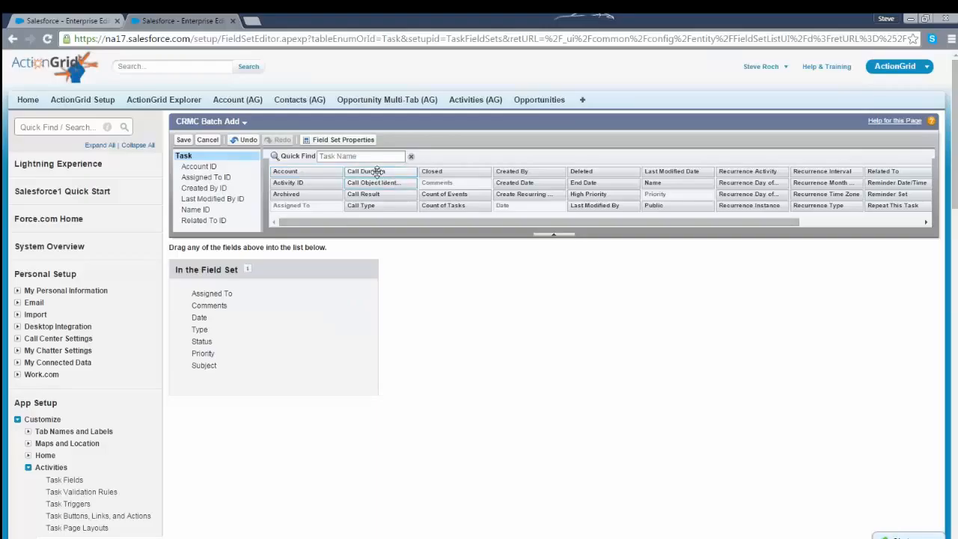
left_click_drag(367, 194, 229, 377)
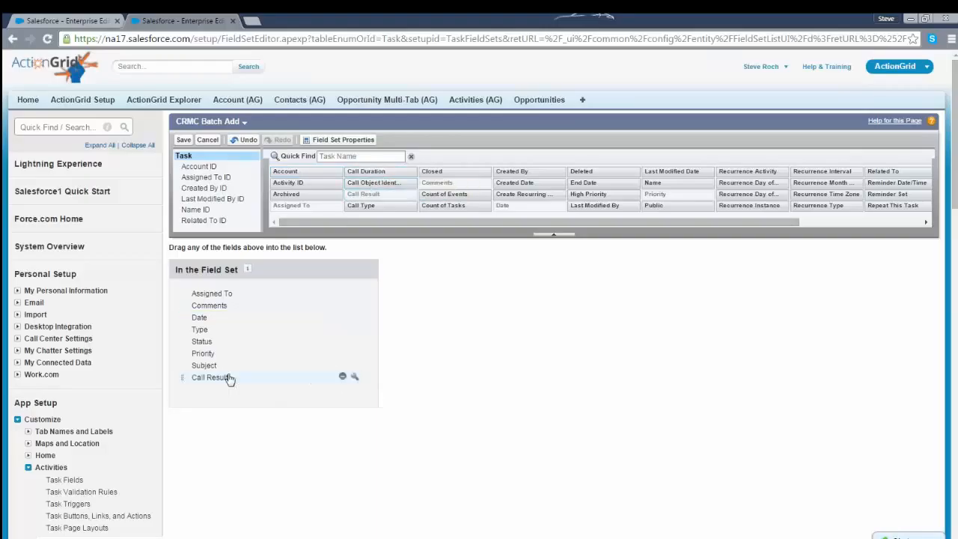
left_click(183, 141)
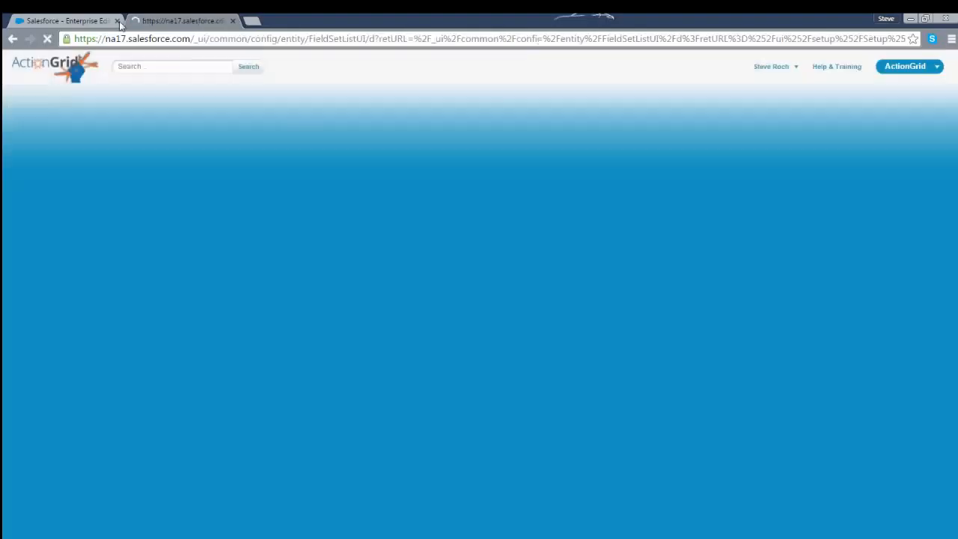
Step: Reopen the batch task form for the four selected Denver Broncos contacts and examine its Call Result and Description fields
left_click(82, 20)
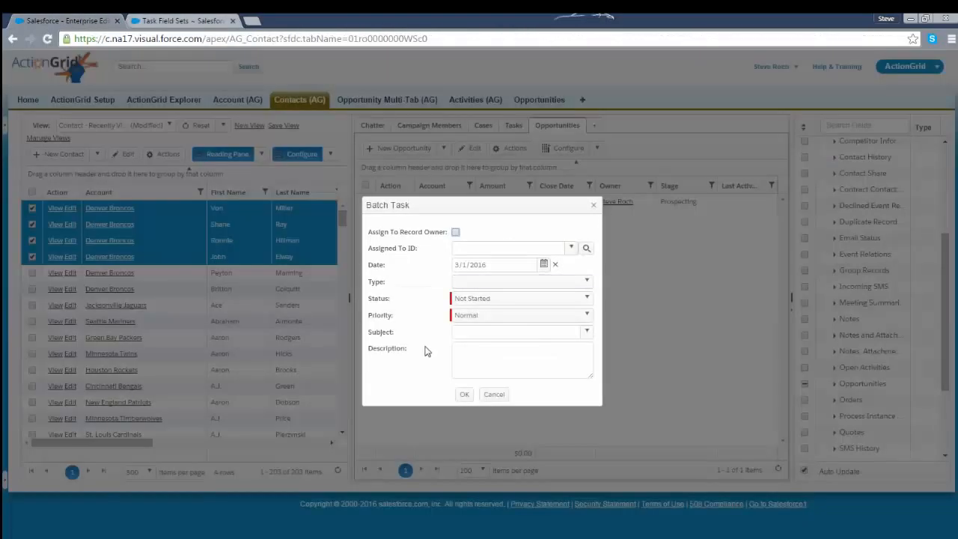
left_click(594, 205)
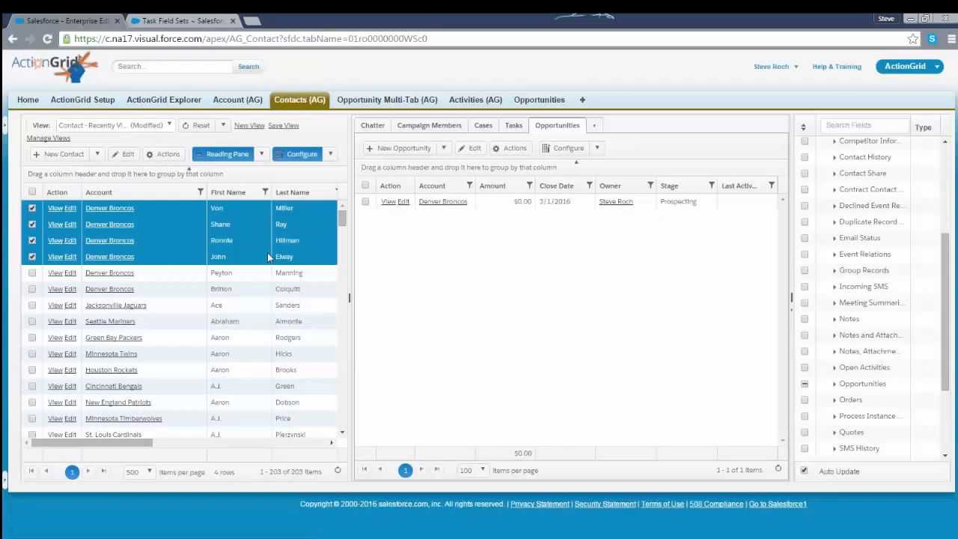
right_click(238, 217)
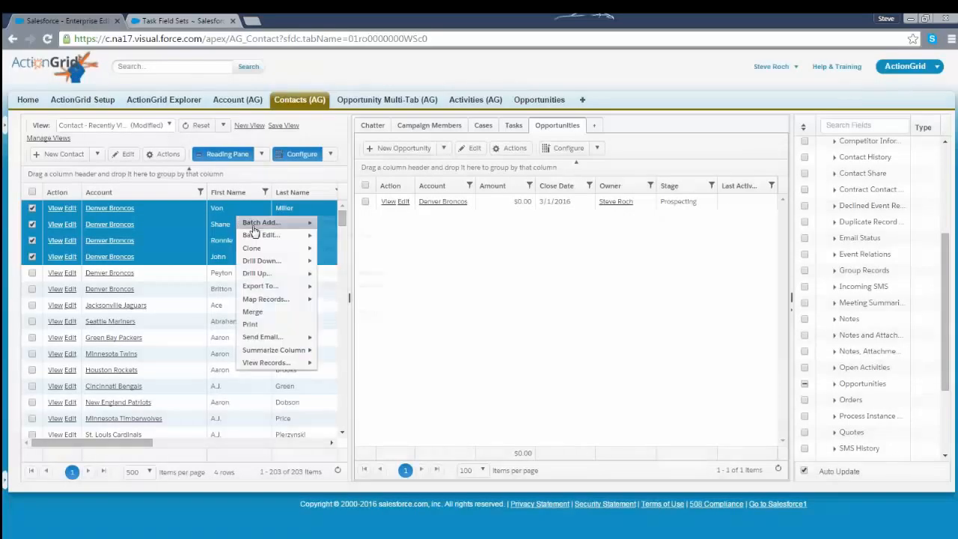
mouse_move(262, 222)
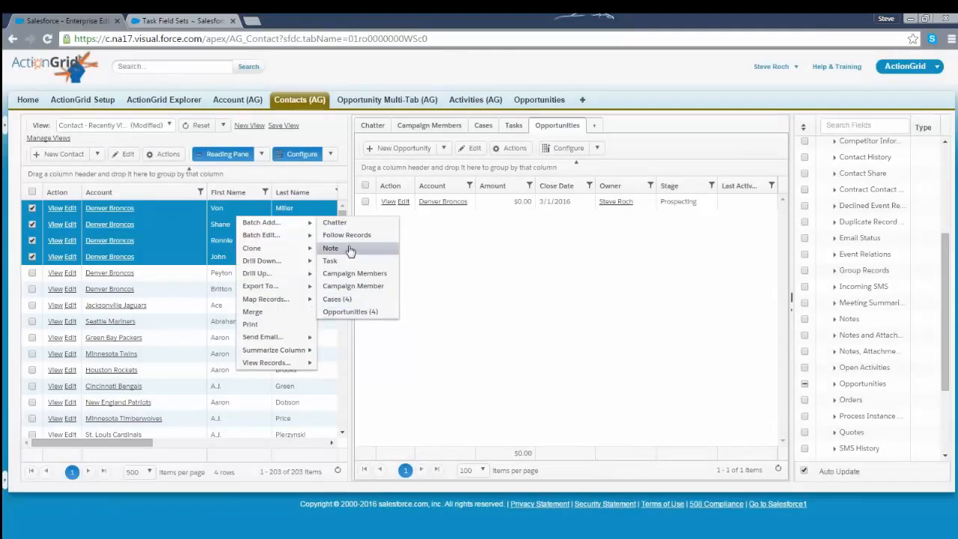
left_click(331, 261)
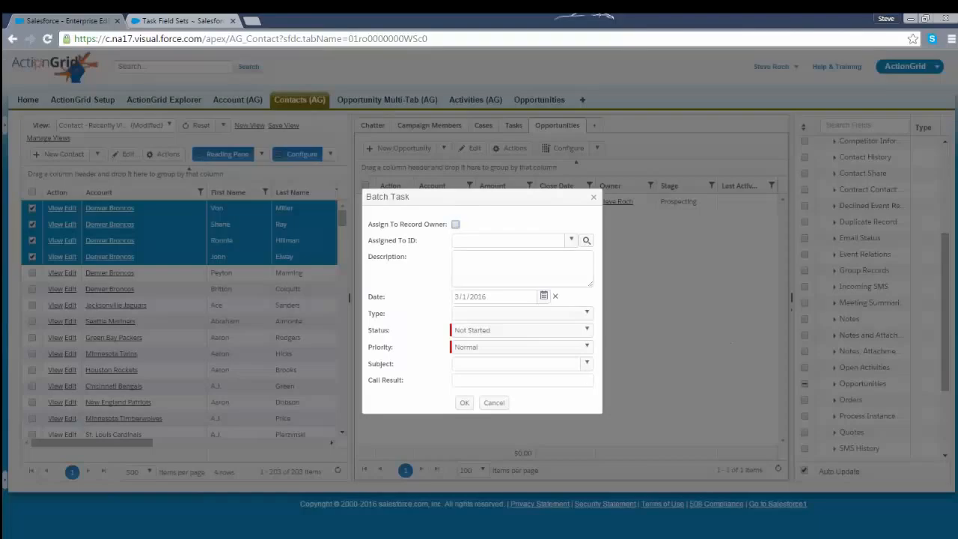
left_click(483, 381)
left_click(475, 260)
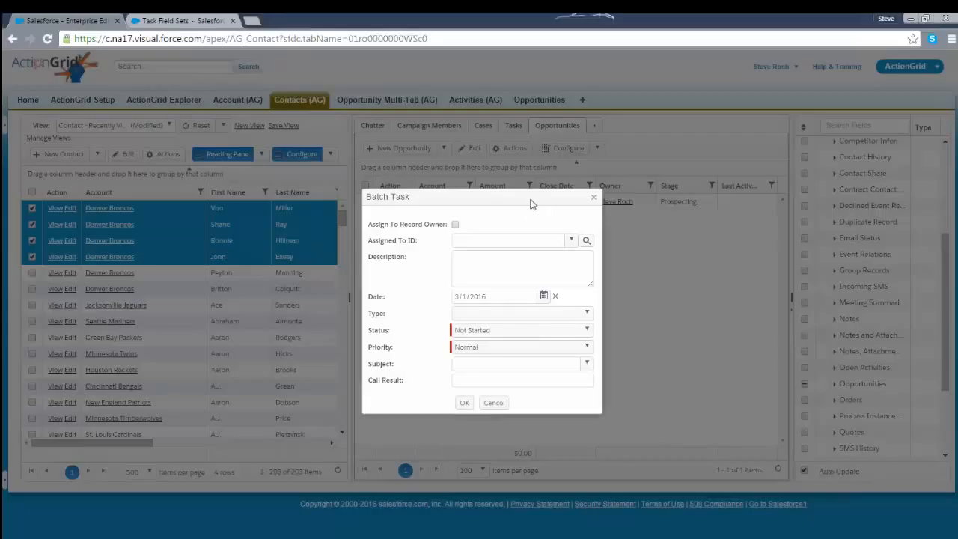
Step: Dismiss the batch task form and start another task batch add for the same four contacts
left_click_drag(528, 200, 468, 162)
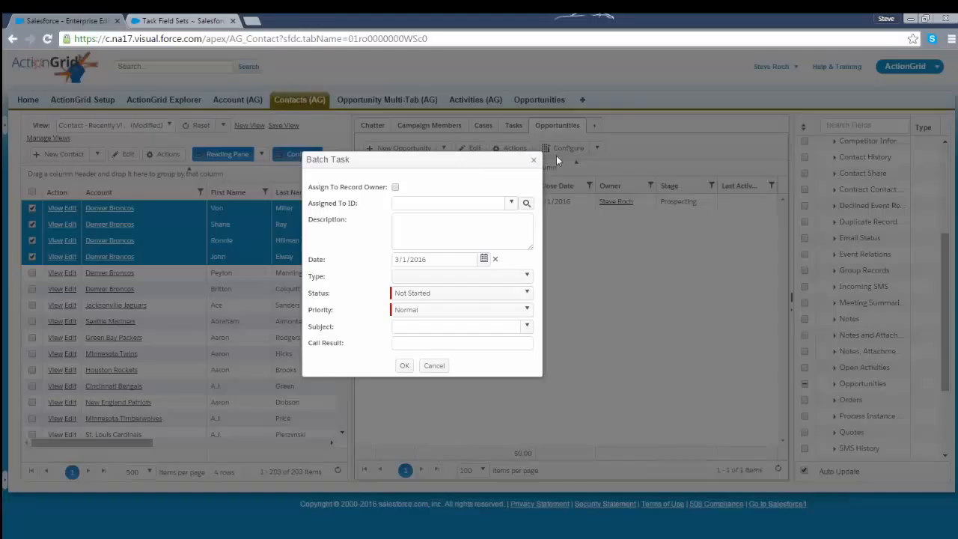
left_click(534, 159)
right_click(237, 232)
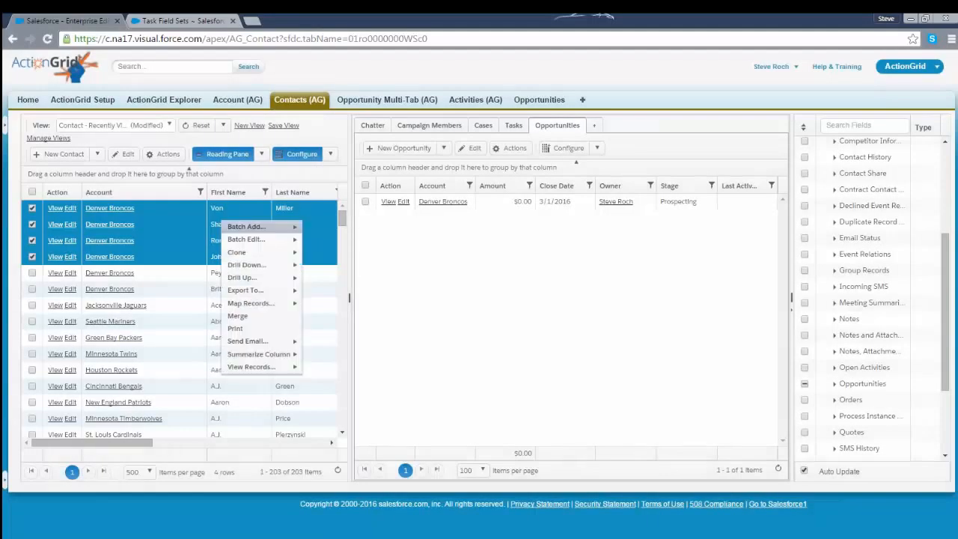
mouse_move(247, 226)
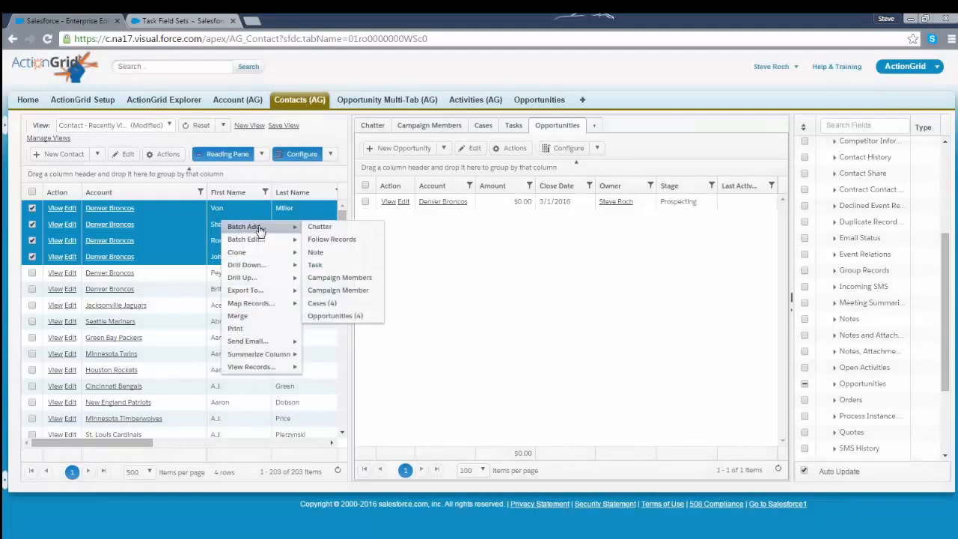
left_click(338, 270)
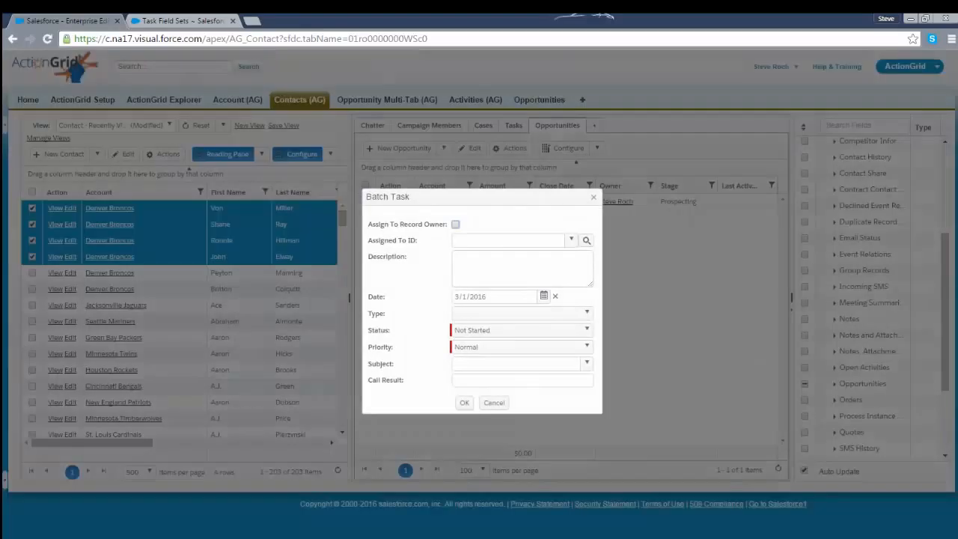